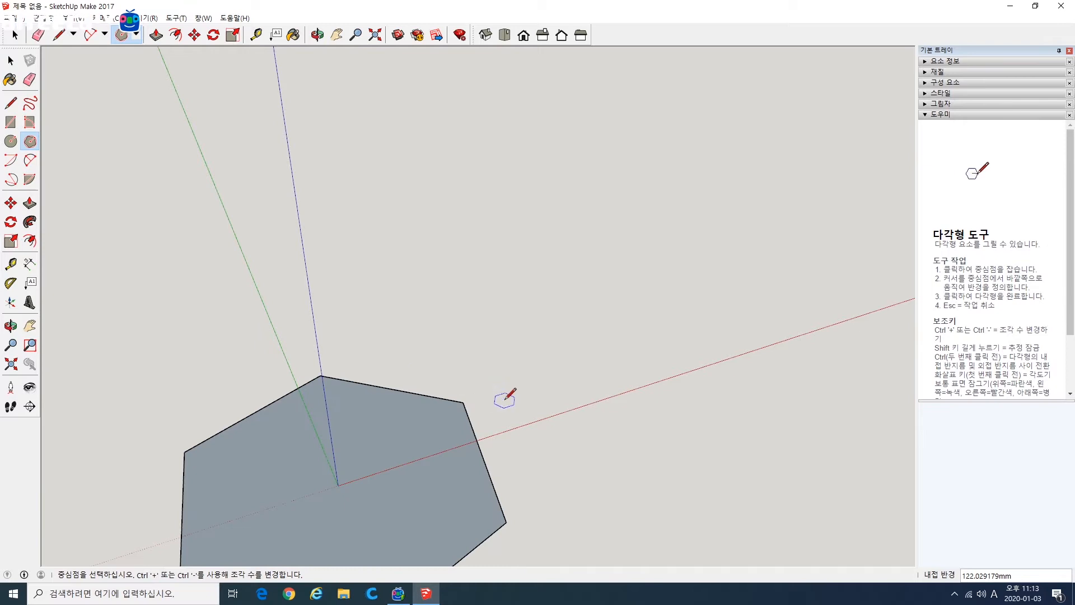
- Extrude the hexagon upward about 90 mm into a prism with Push/Pull
{"action": "middle_click_drag", "start_coordinate": [504, 396], "coordinate": [637, 263]}
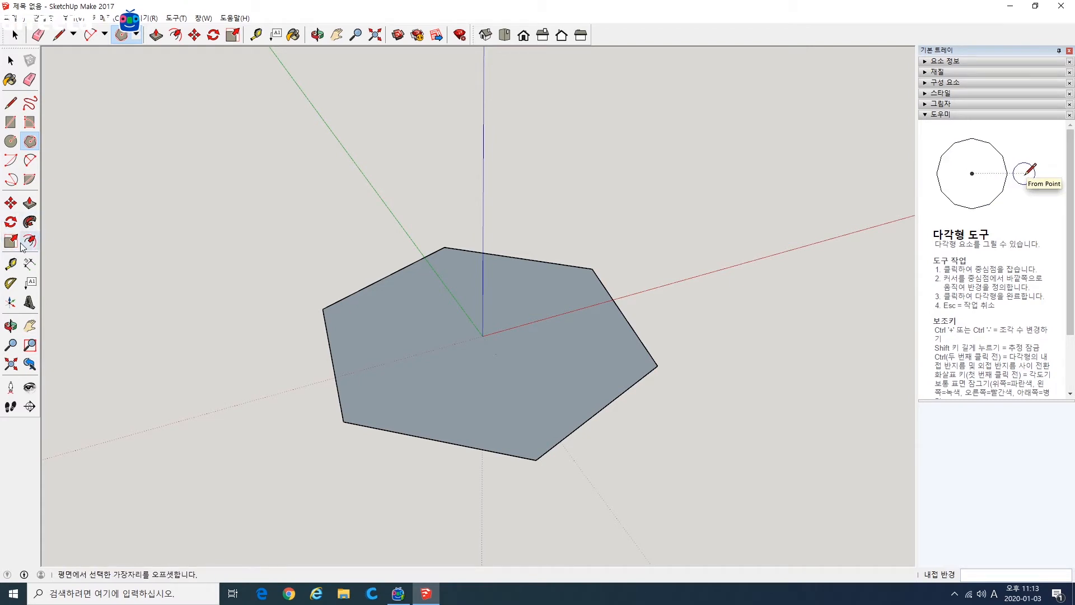
{"action": "left_click", "coordinate": [30, 202]}
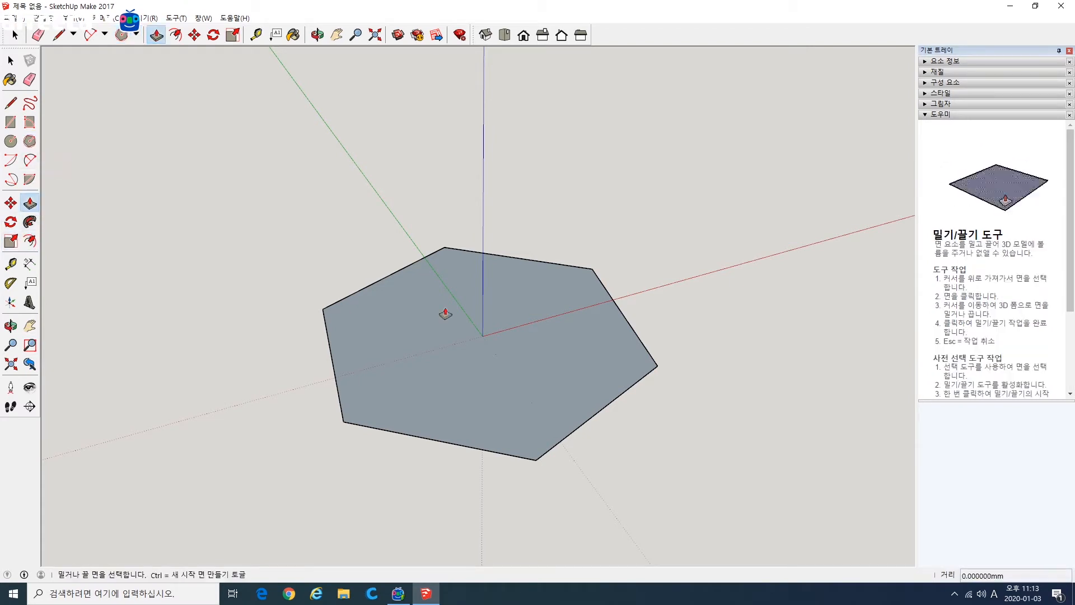
{"action": "left_click", "coordinate": [446, 313]}
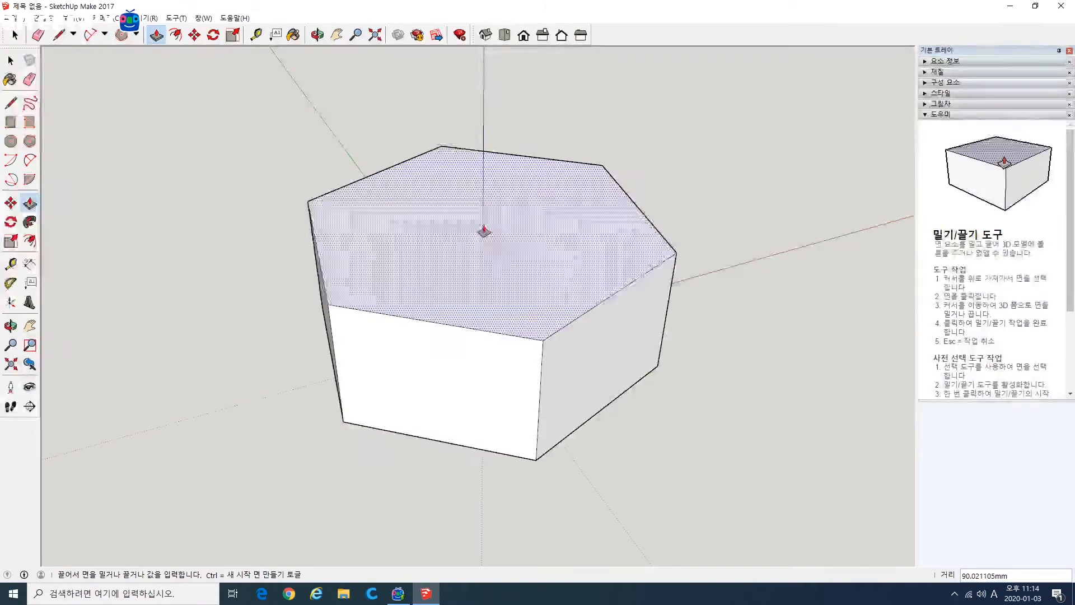
{"action": "left_click", "coordinate": [484, 231]}
- Draw a ground-plane rectangle of about 123 by 172 mm beside the hexagonal prism
{"action": "middle_click_drag", "start_coordinate": [439, 284], "coordinate": [144, 295]}
{"action": "key", "text": "r"}
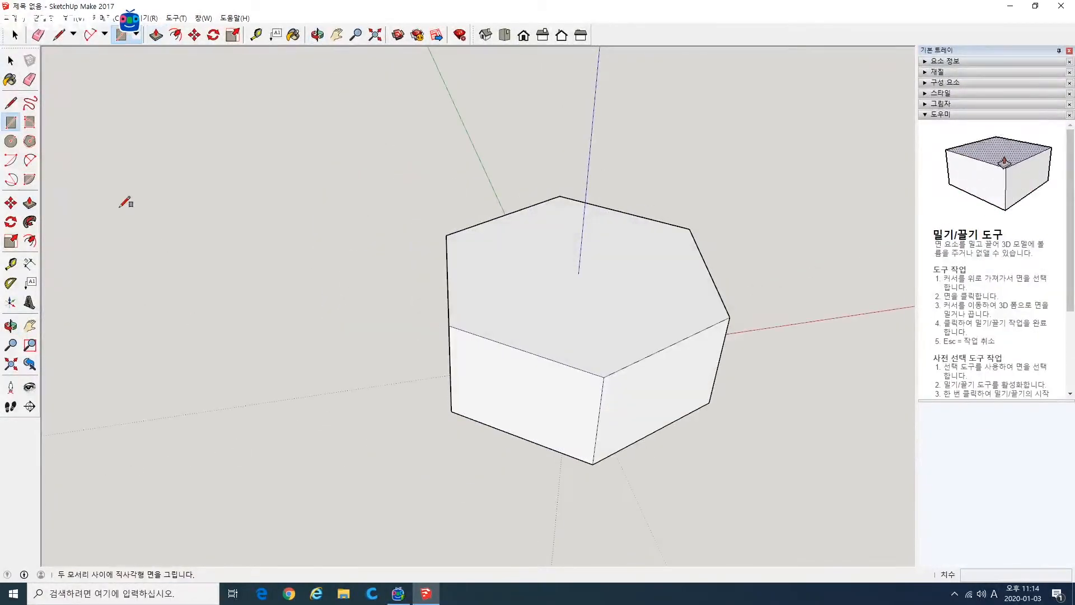
{"action": "left_click", "coordinate": [231, 332]}
{"action": "left_click", "coordinate": [392, 450]}
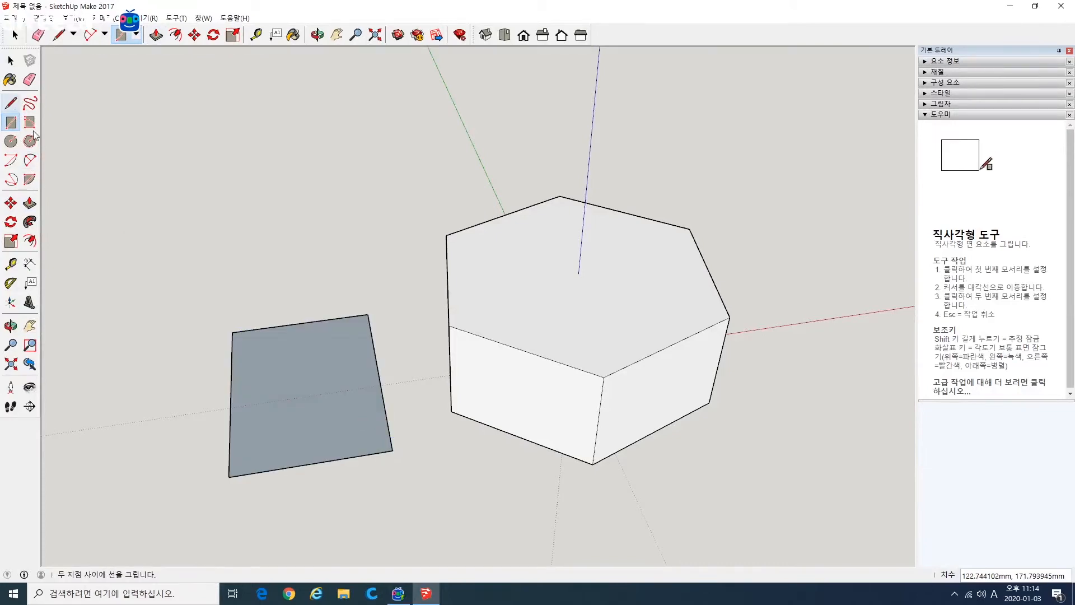
- Draw a single straight line beside the rectangle, on the side away from the prism, and end the Line tool
{"action": "left_click", "coordinate": [11, 103]}
{"action": "left_click", "coordinate": [156, 342]}
{"action": "left_click", "coordinate": [123, 481]}
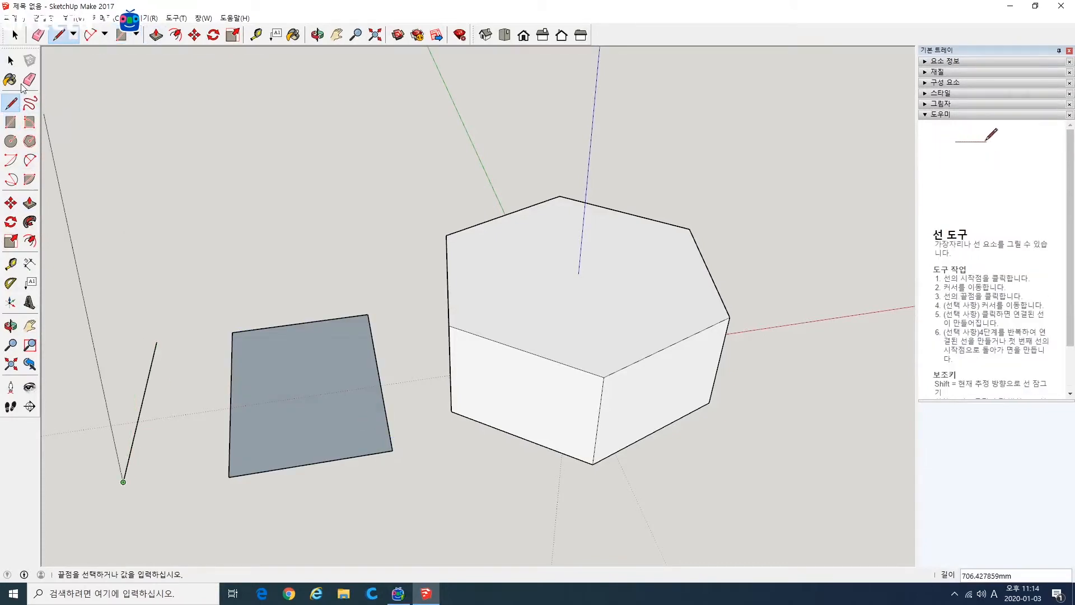
{"action": "left_click", "coordinate": [11, 60]}
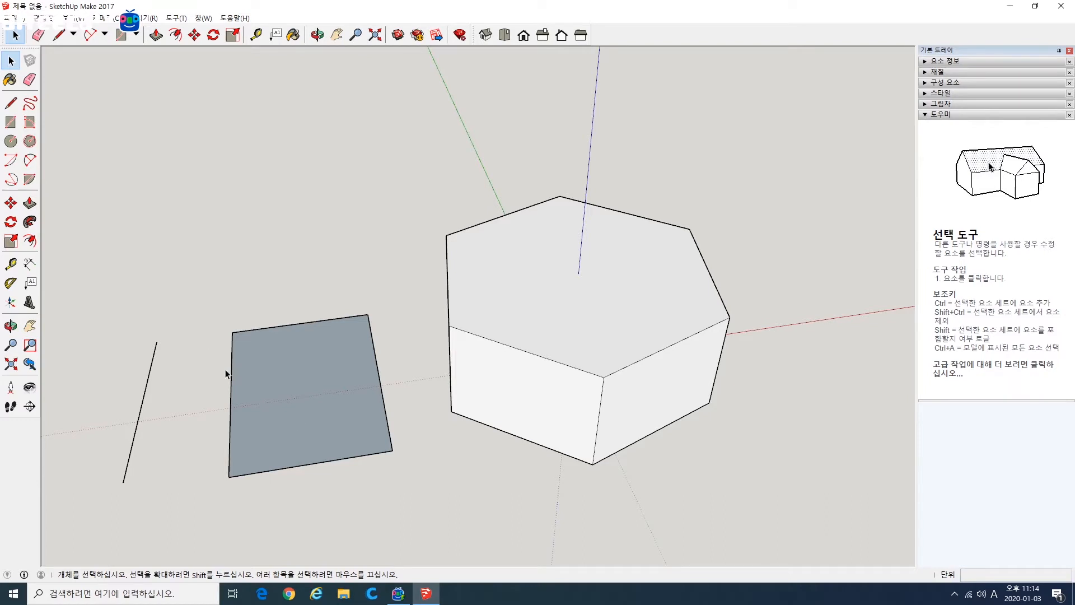
{"action": "left_click", "coordinate": [11, 242]}
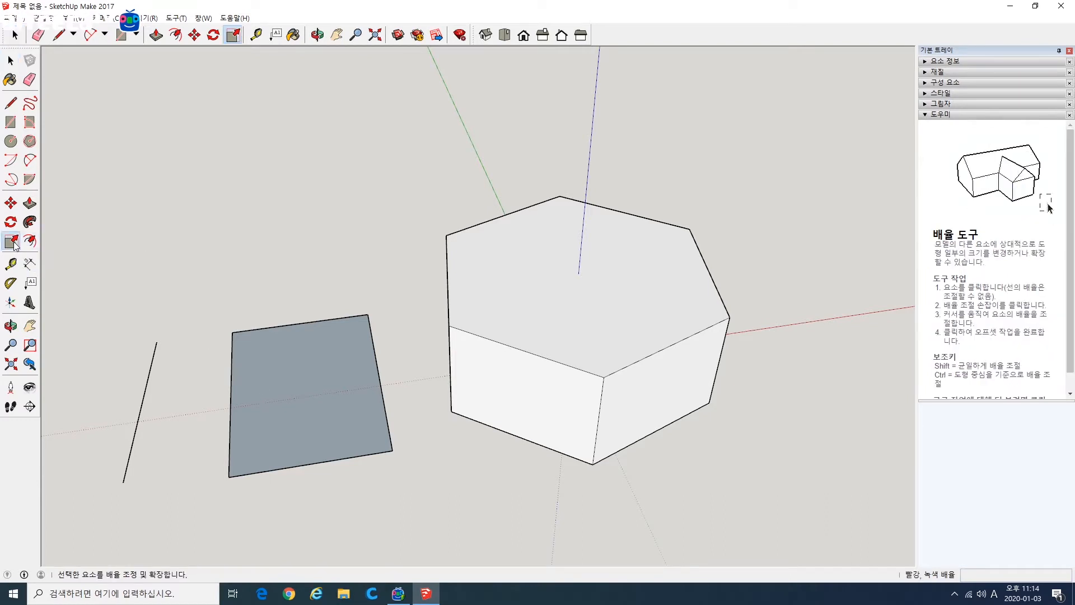
{"action": "left_click", "coordinate": [15, 210]}
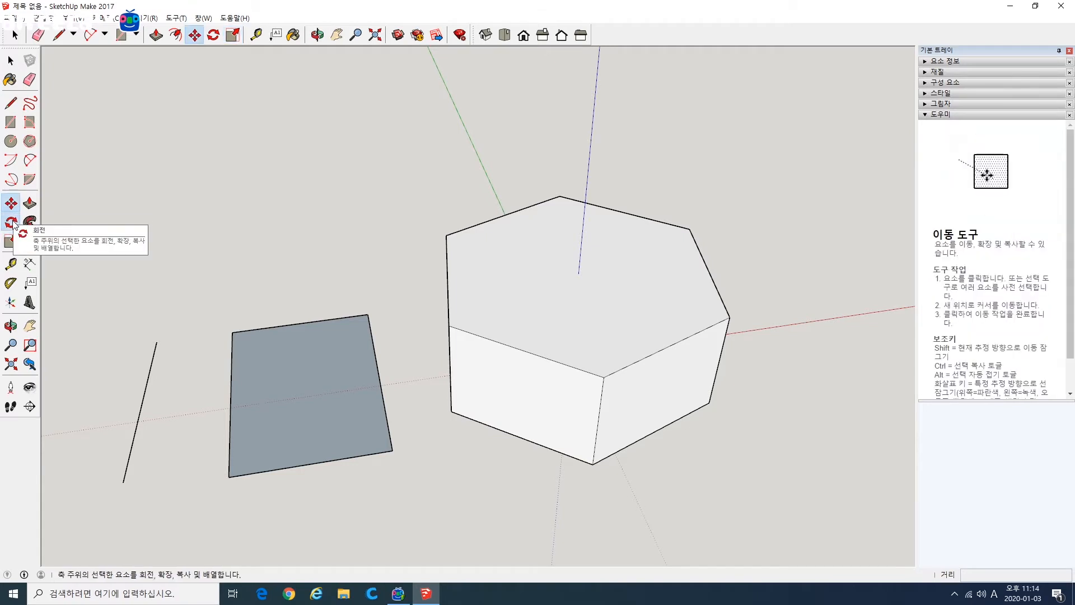
{"action": "left_click", "coordinate": [12, 223]}
{"action": "left_click", "coordinate": [14, 244]}
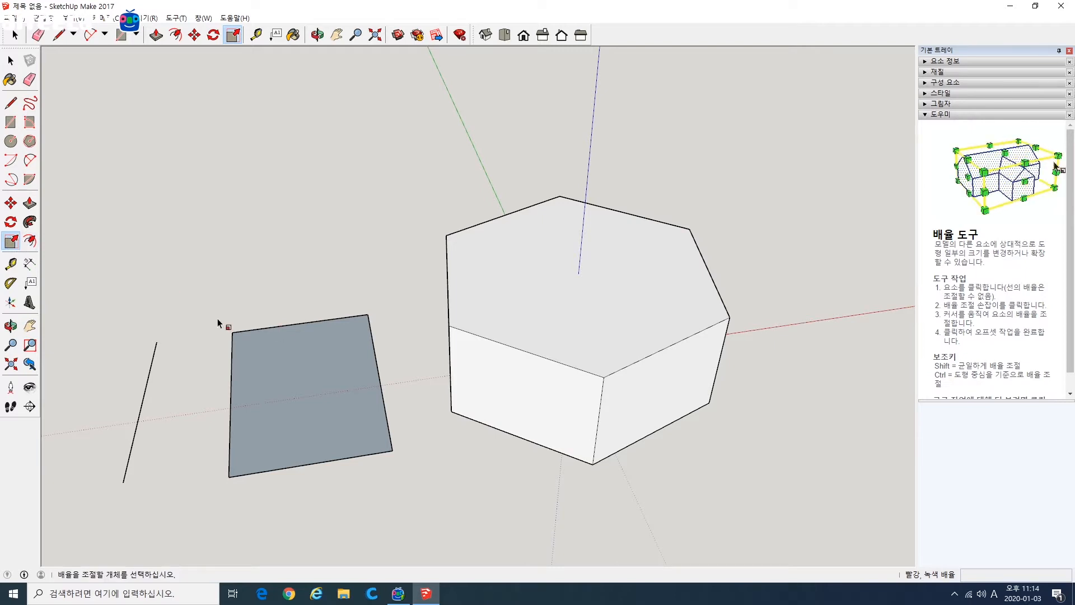
{"action": "key", "text": "space"}
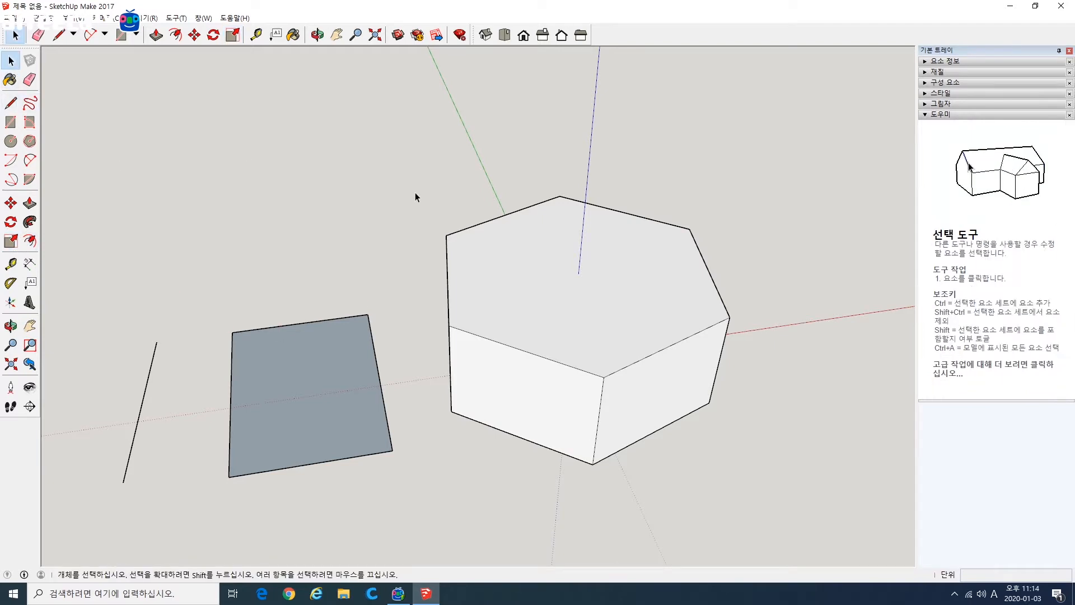
- Select the whole hexagonal prism and scale it uniformly by a factor of 2 about its opposite corner
{"action": "left_click_drag", "start_coordinate": [207, 297], "coordinate": [405, 499]}
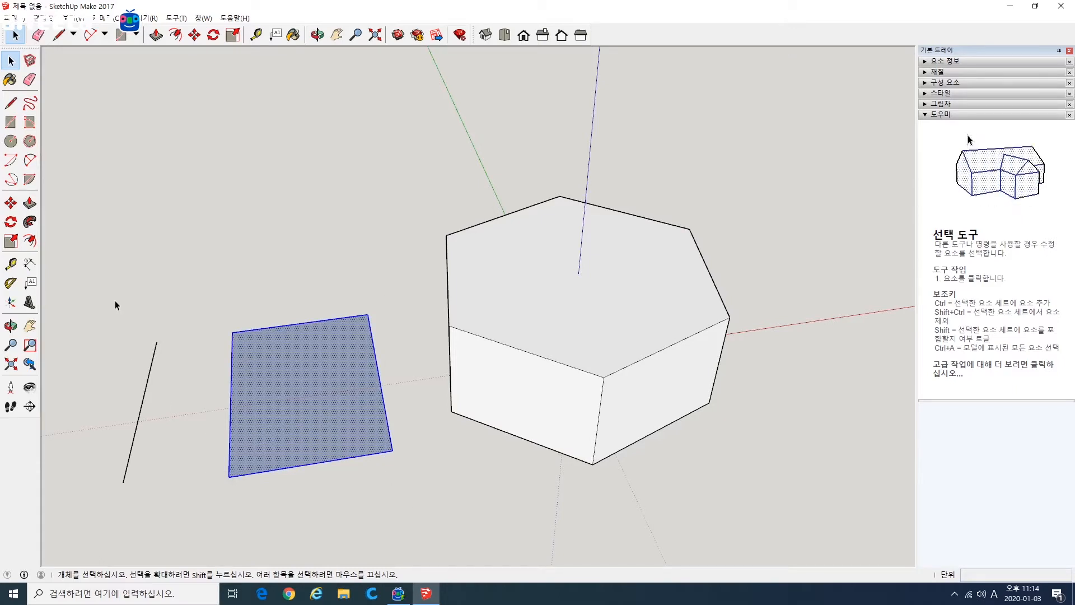
{"action": "left_click_drag", "start_coordinate": [433, 190], "coordinate": [764, 490]}
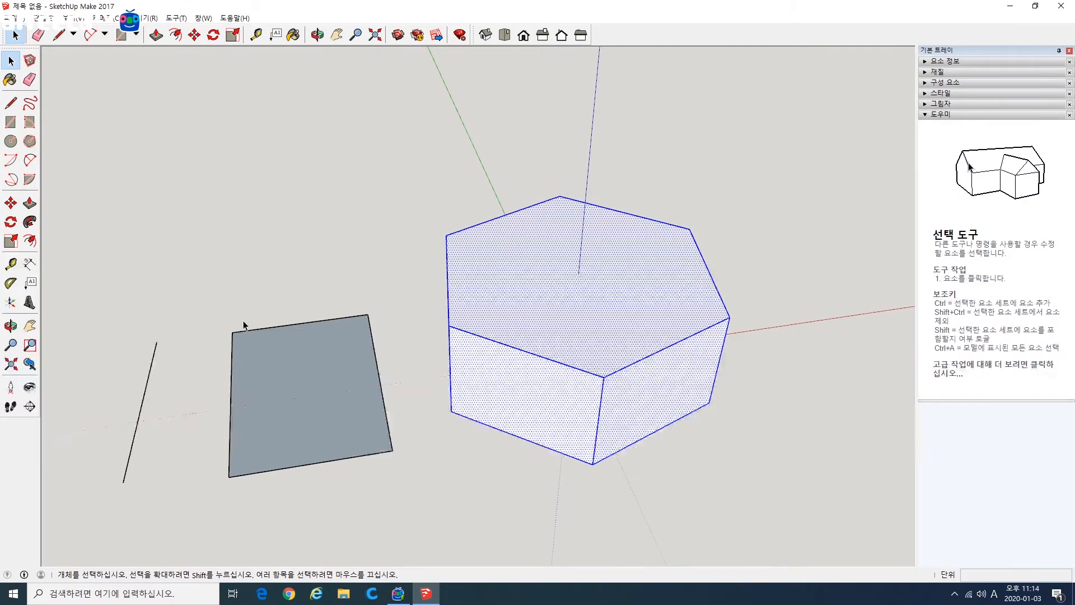
{"action": "left_click", "coordinate": [14, 243]}
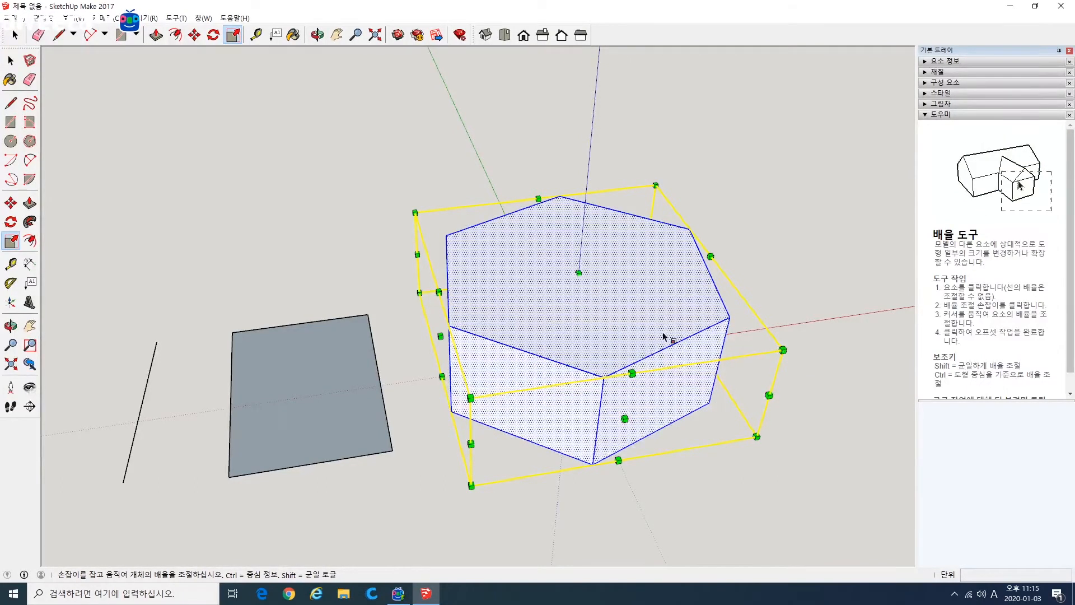
{"action": "left_click", "coordinate": [783, 350]}
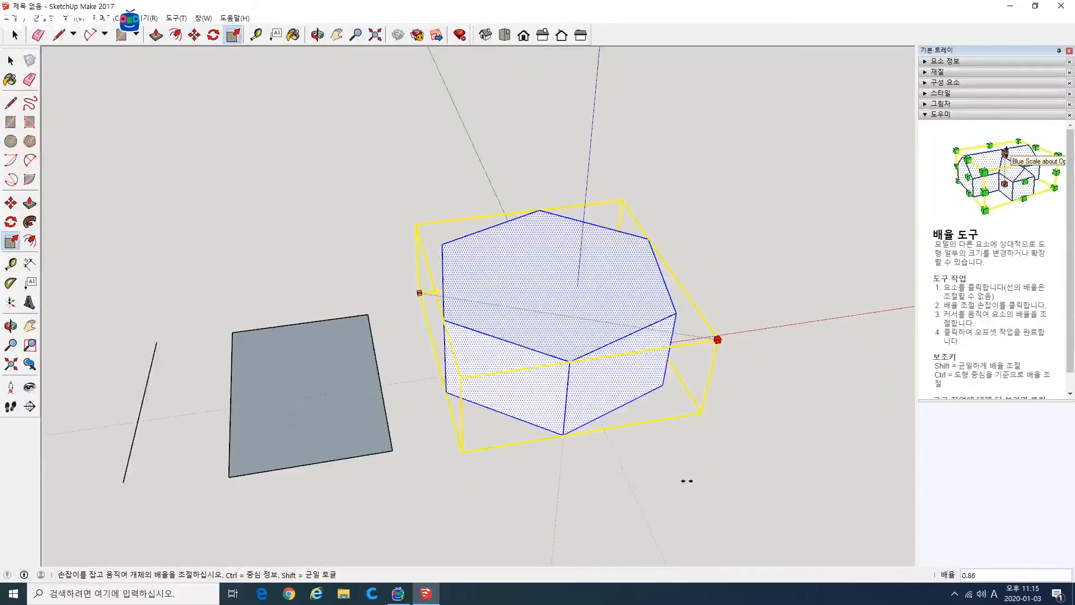
{"action": "key", "text": "Return"}
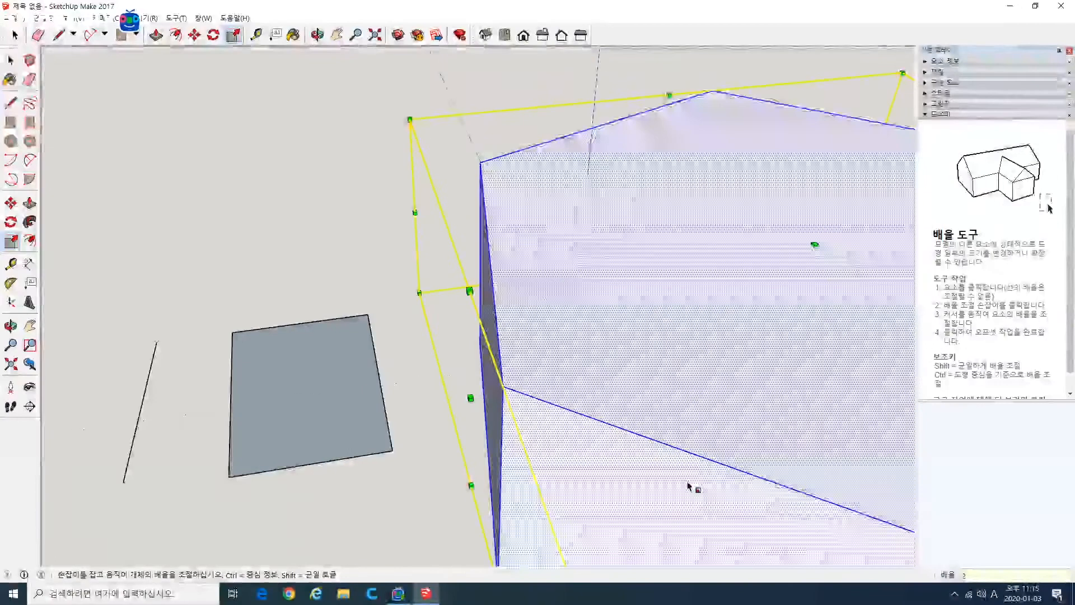
- Resize the selected hexagonal prism uniformly with its upper corner handle, keeping the opposite corner fixed
{"action": "scroll", "coordinate": [706, 504], "scroll_direction": "down", "scroll_amount": 4}
{"action": "scroll", "coordinate": [750, 436], "scroll_direction": "down", "scroll_amount": 5}
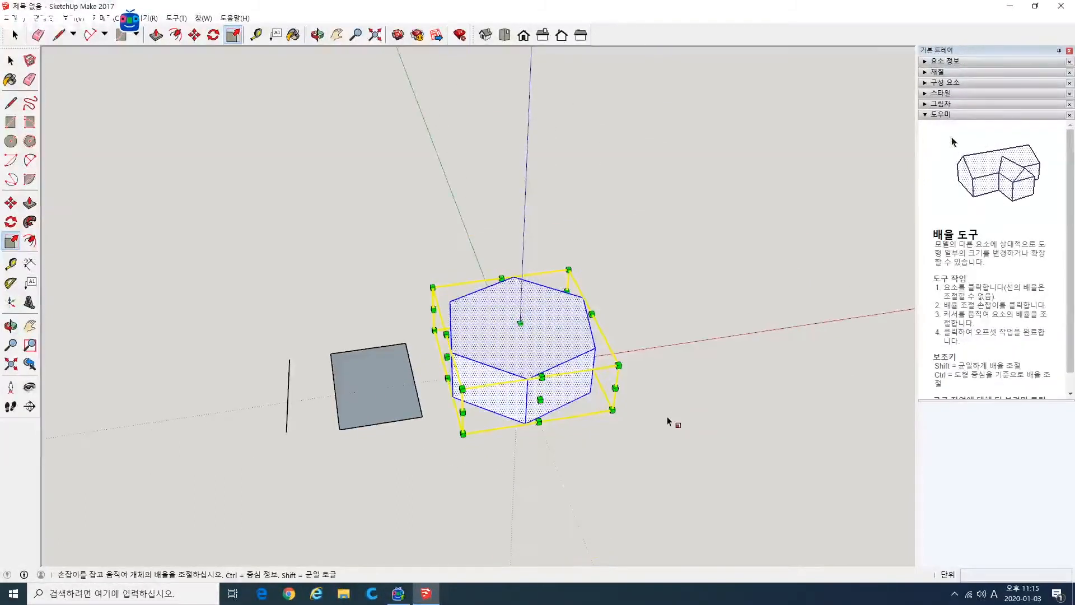
{"action": "scroll", "coordinate": [658, 423], "scroll_direction": "up", "scroll_amount": 4}
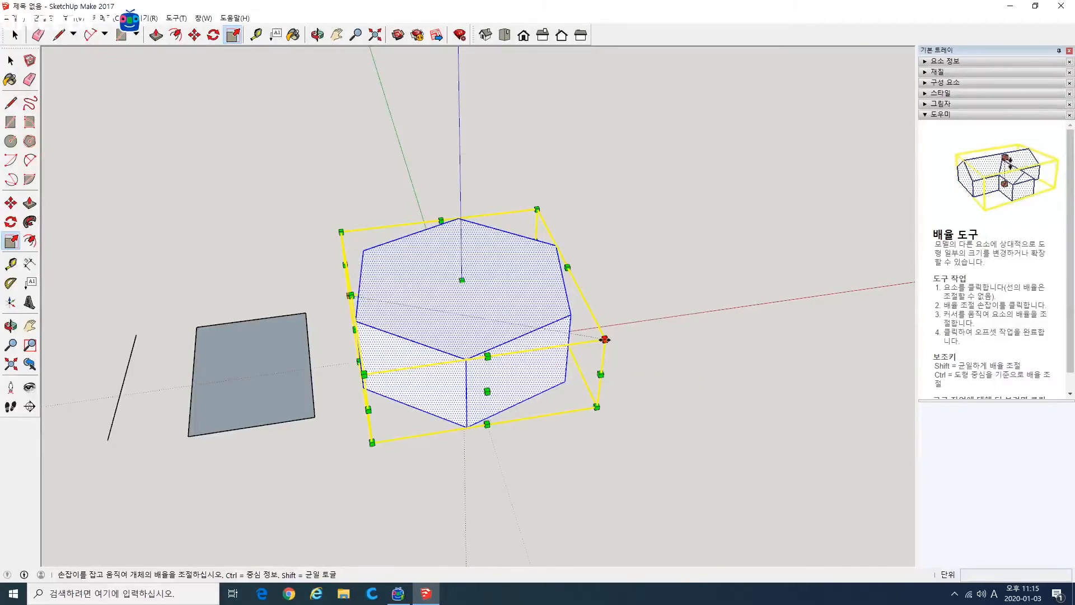
{"action": "middle_click_drag", "start_coordinate": [534, 368], "coordinate": [616, 365]}
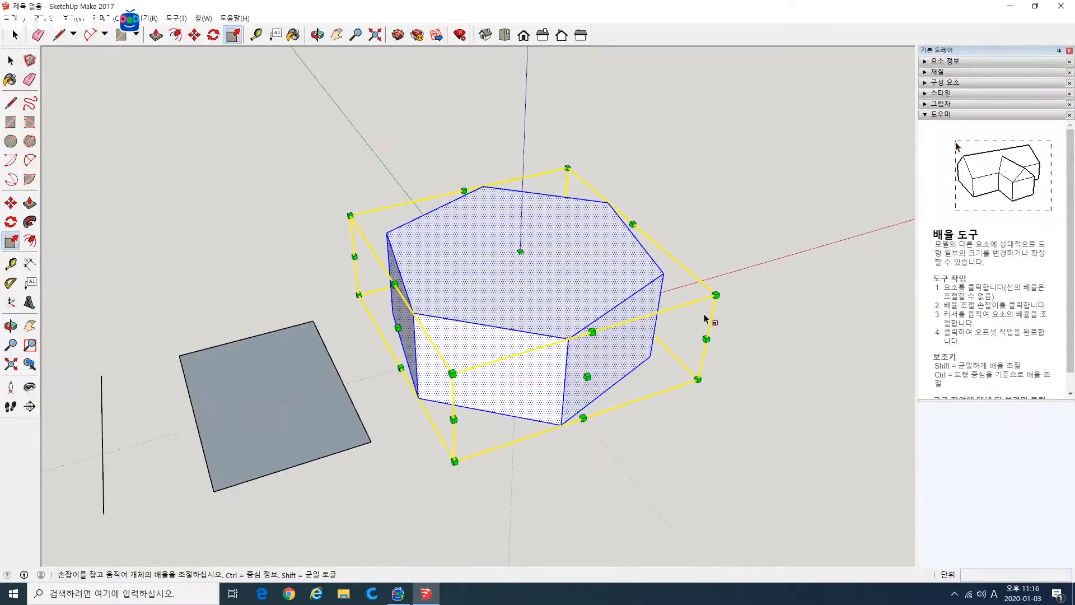
{"action": "left_click_drag", "start_coordinate": [715, 295], "coordinate": [680, 287]}
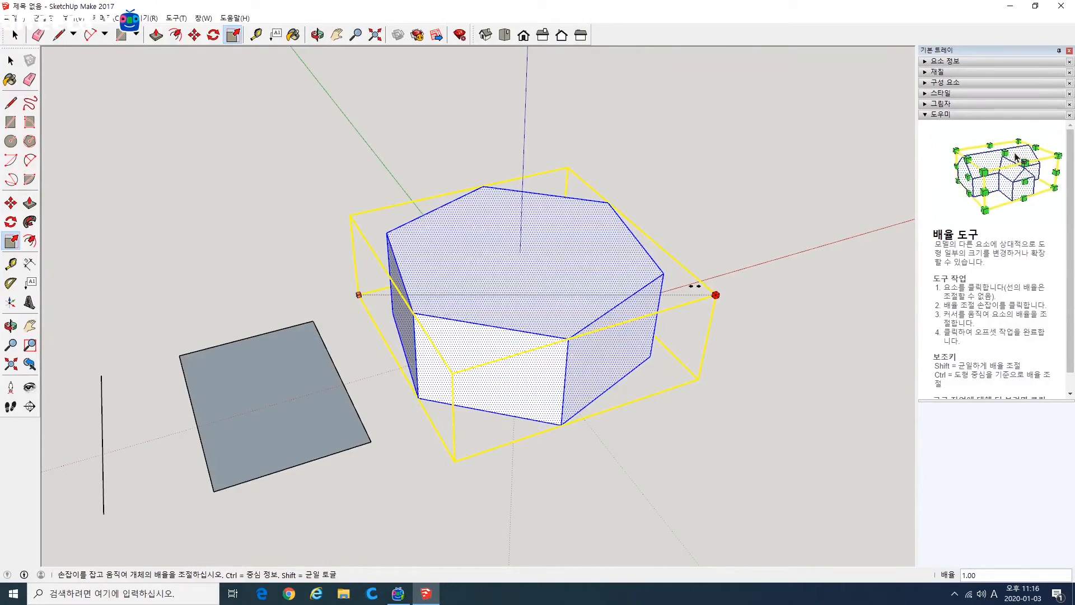
{"action": "left_click_drag", "start_coordinate": [670, 296], "coordinate": [699, 307]}
- Scale the hexagonal prism freehand about its own centre, using the upper corner handle
{"action": "middle_click_drag", "start_coordinate": [752, 312], "coordinate": [695, 197], "text": "ctrl"}
{"action": "middle_click_drag", "start_coordinate": [525, 403], "coordinate": [674, 387], "text": "ctrl"}
{"action": "mouse_move", "coordinate": [567, 299]}
{"action": "left_mouse_down", "text": "ctrl"}
{"action": "mouse_move", "coordinate": [739, 300]}
{"action": "mouse_move", "coordinate": [563, 300]}
{"action": "left_mouse_up", "text": "ctrl"}
{"action": "left_click_drag", "start_coordinate": [676, 284], "coordinate": [664, 293], "text": "ctrl"}
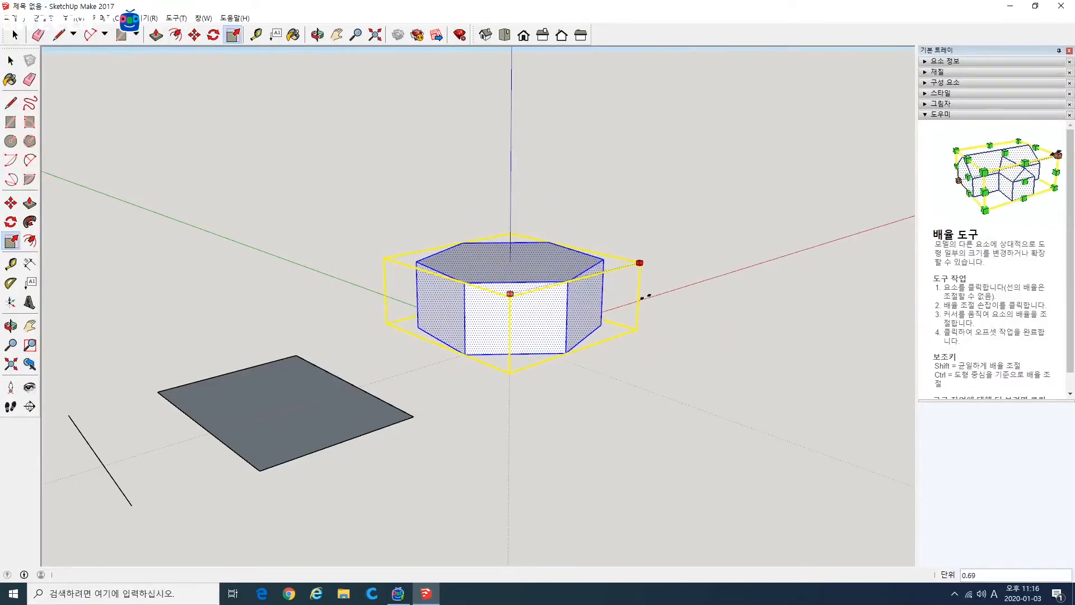
{"action": "middle_click_drag", "start_coordinate": [646, 297], "coordinate": [540, 417], "text": "ctrl"}
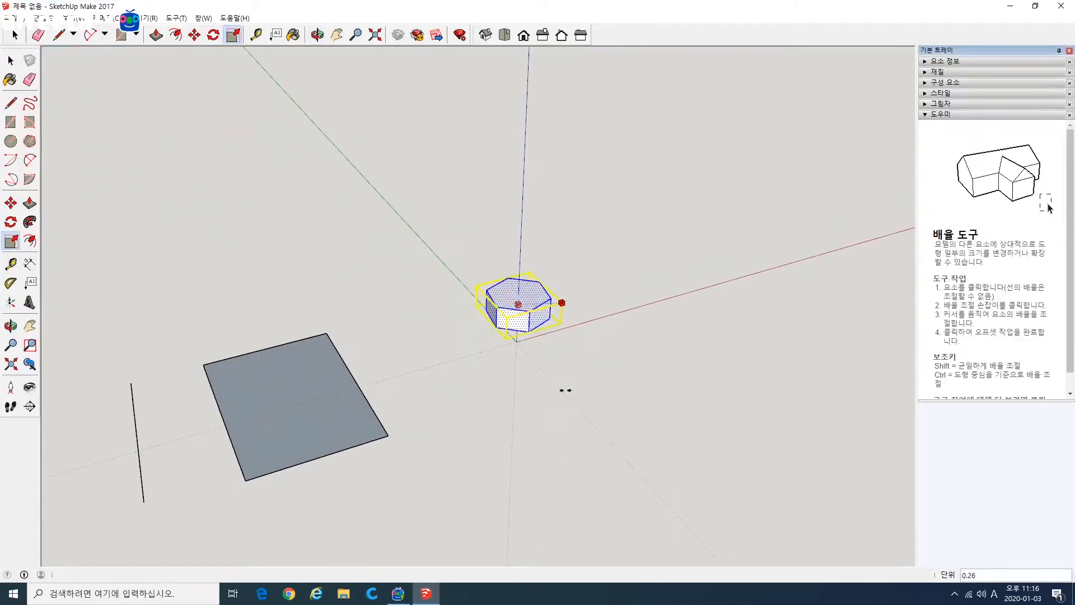
{"action": "left_click_drag", "start_coordinate": [566, 390], "coordinate": [601, 297], "text": "ctrl"}
{"action": "scroll", "coordinate": [594, 302], "scroll_direction": "up", "scroll_amount": 2}
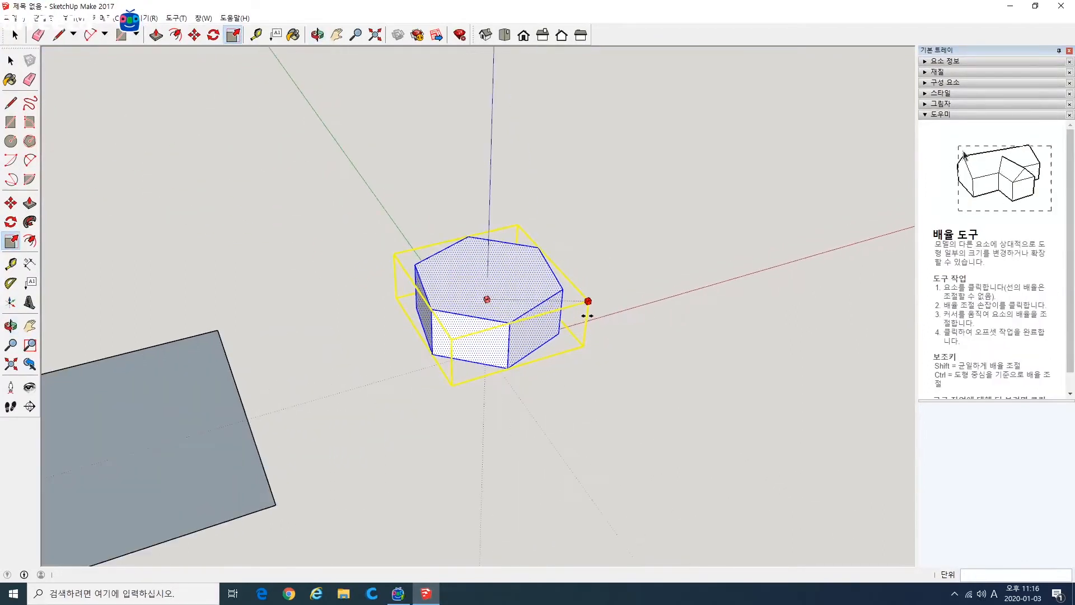
{"action": "left_click_drag", "start_coordinate": [517, 317], "coordinate": [551, 301], "text": "ctrl"}
{"action": "mouse_move", "coordinate": [619, 294]}
{"action": "left_mouse_down", "text": "ctrl"}
{"action": "mouse_move", "coordinate": [686, 295]}
{"action": "mouse_move", "coordinate": [549, 301]}
{"action": "mouse_move", "coordinate": [693, 300]}
{"action": "mouse_move", "coordinate": [623, 301]}
{"action": "left_mouse_up", "text": "ctrl"}
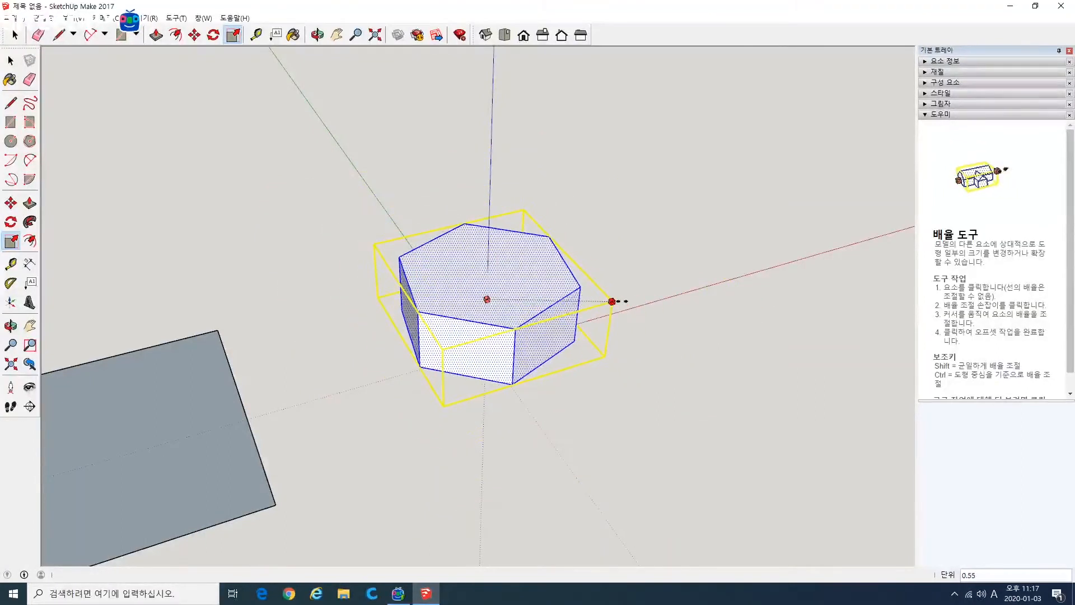
{"action": "left_click_drag", "start_coordinate": [589, 302], "coordinate": [543, 318]}
- Select the flat rectangle and scale it uniformly by about 1.10 from its corner handle
{"action": "middle_click_drag", "start_coordinate": [580, 336], "coordinate": [703, 336], "text": "shift"}
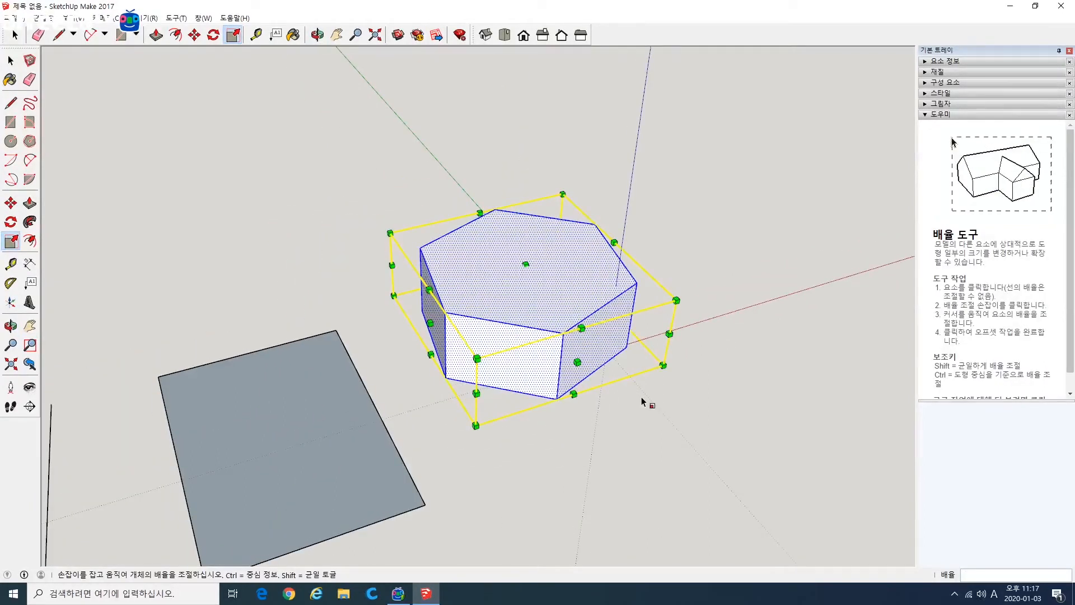
{"action": "mouse_move", "coordinate": [642, 400]}
{"action": "middle_mouse_down"}
{"action": "mouse_move", "coordinate": [619, 410]}
{"action": "mouse_move", "coordinate": [650, 413]}
{"action": "mouse_move", "coordinate": [568, 283]}
{"action": "mouse_move", "coordinate": [574, 338]}
{"action": "mouse_move", "coordinate": [521, 384]}
{"action": "mouse_move", "coordinate": [711, 331]}
{"action": "middle_mouse_up"}
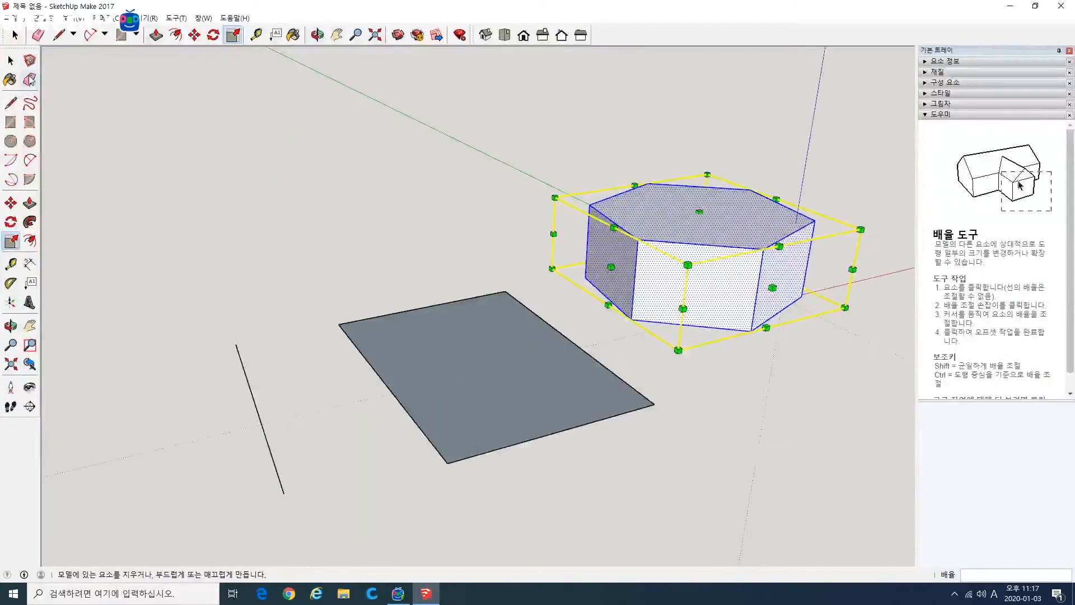
{"action": "left_click", "coordinate": [11, 61]}
{"action": "left_click", "coordinate": [462, 323]}
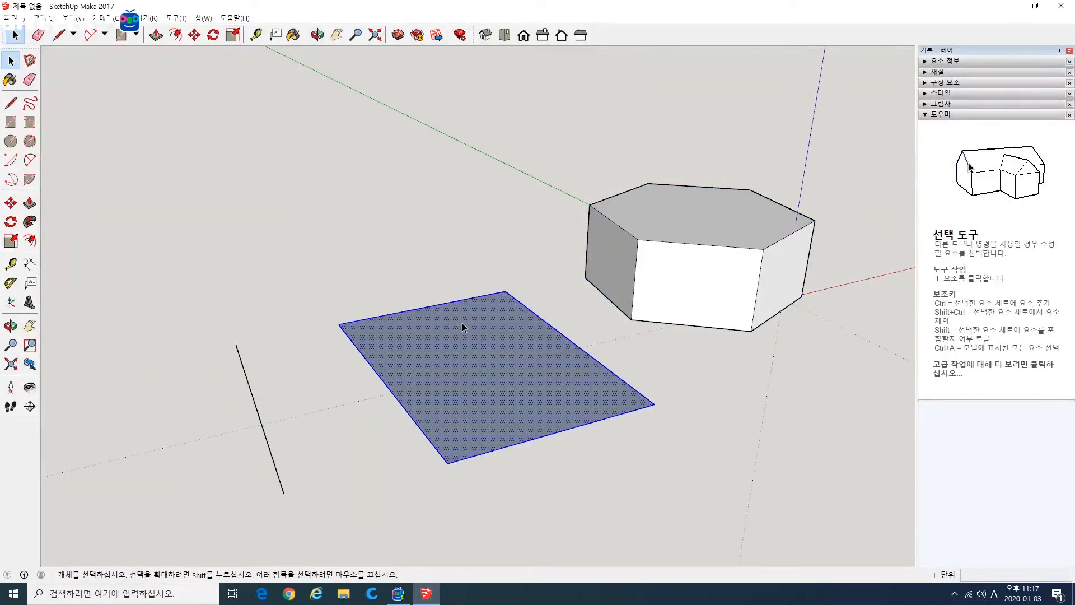
{"action": "left_click", "coordinate": [10, 241]}
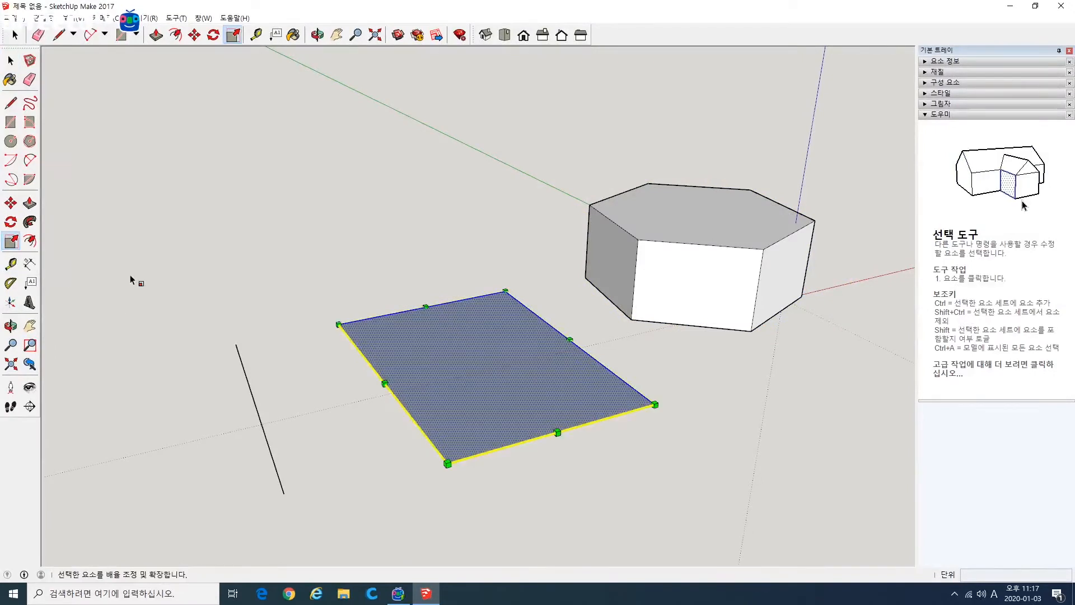
{"action": "left_click", "coordinate": [653, 403]}
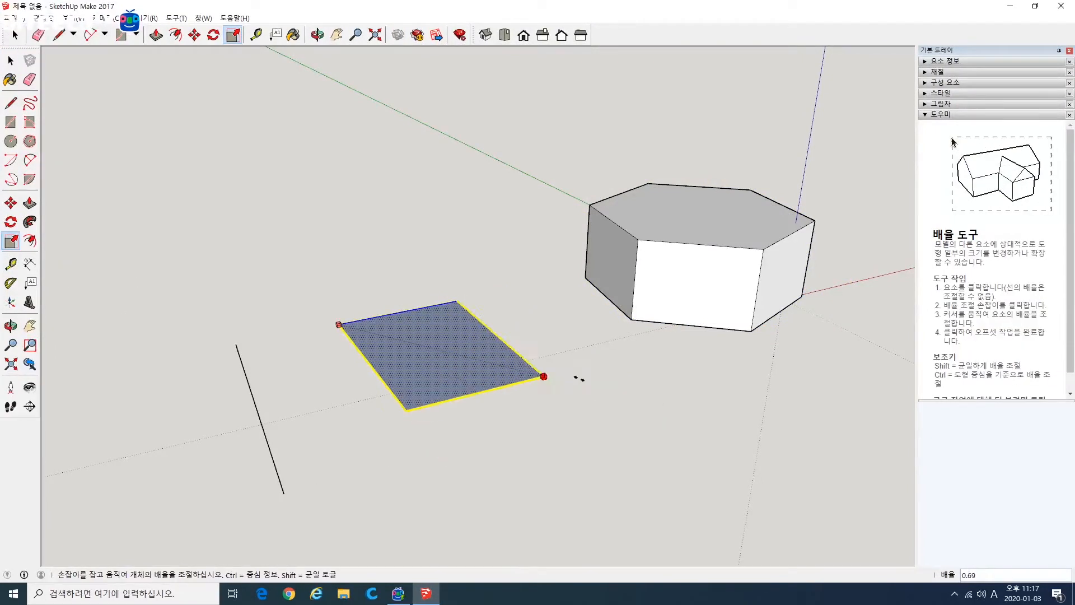
{"action": "left_click", "coordinate": [298, 401]}
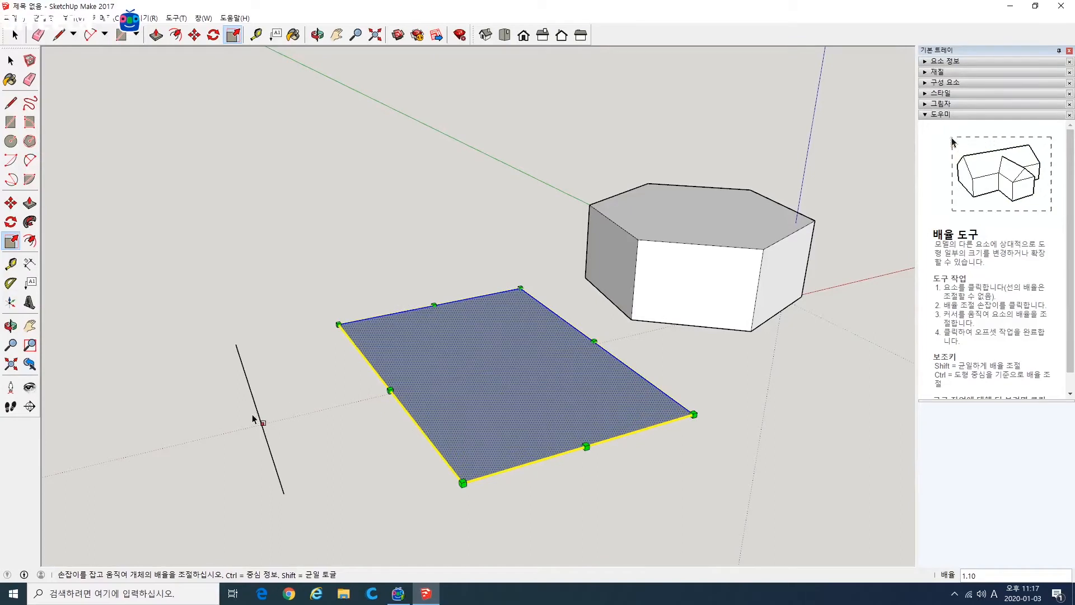
- Select the single line and scale it along the green axis with its end handle
{"action": "key", "text": "space"}
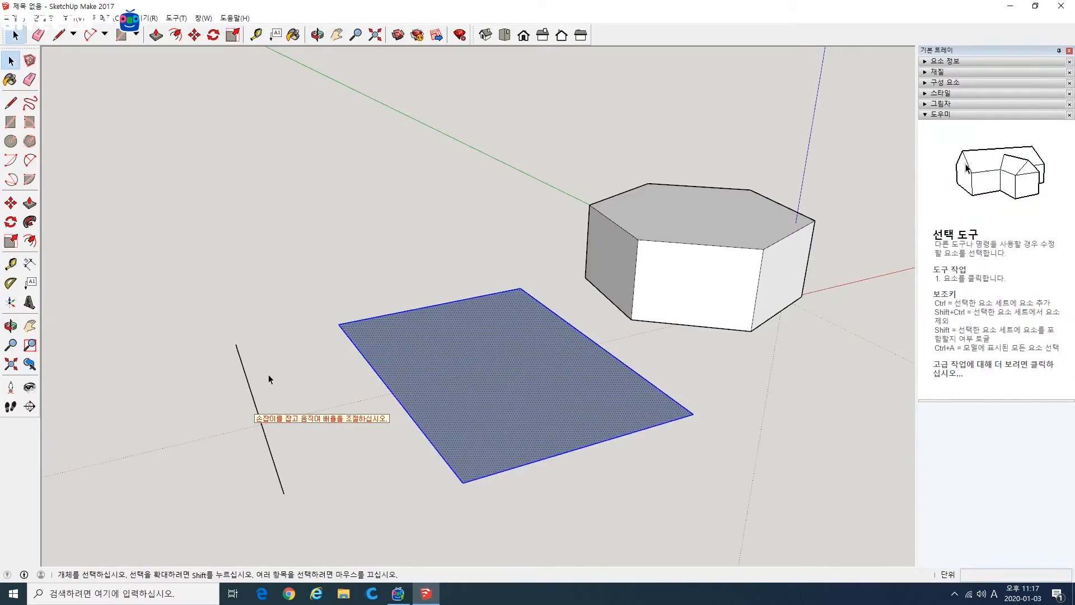
{"action": "left_click", "coordinate": [246, 377]}
{"action": "key", "text": "s"}
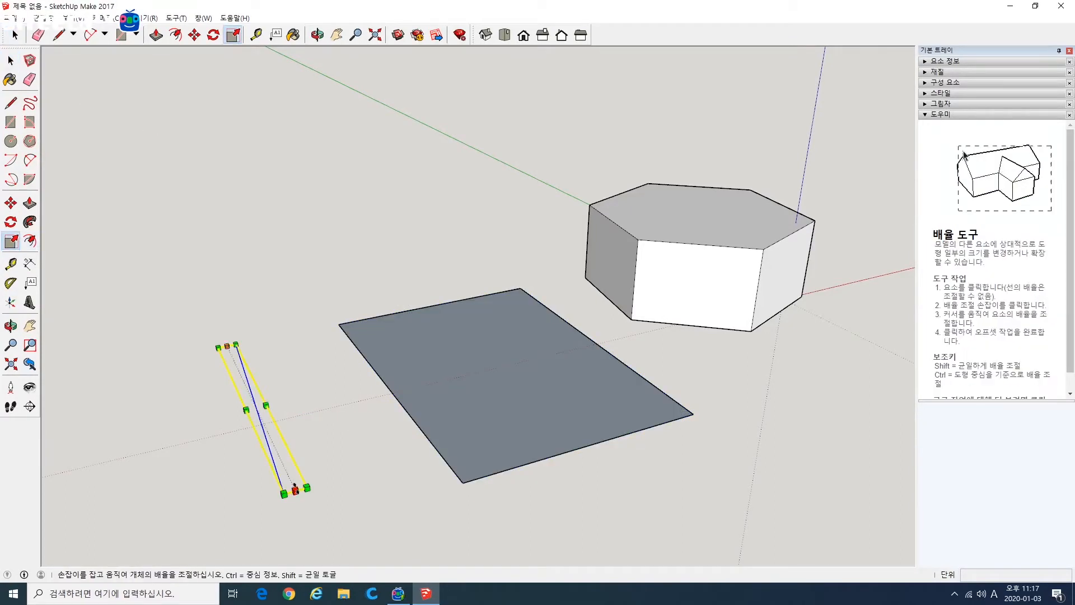
{"action": "left_click", "coordinate": [295, 489]}
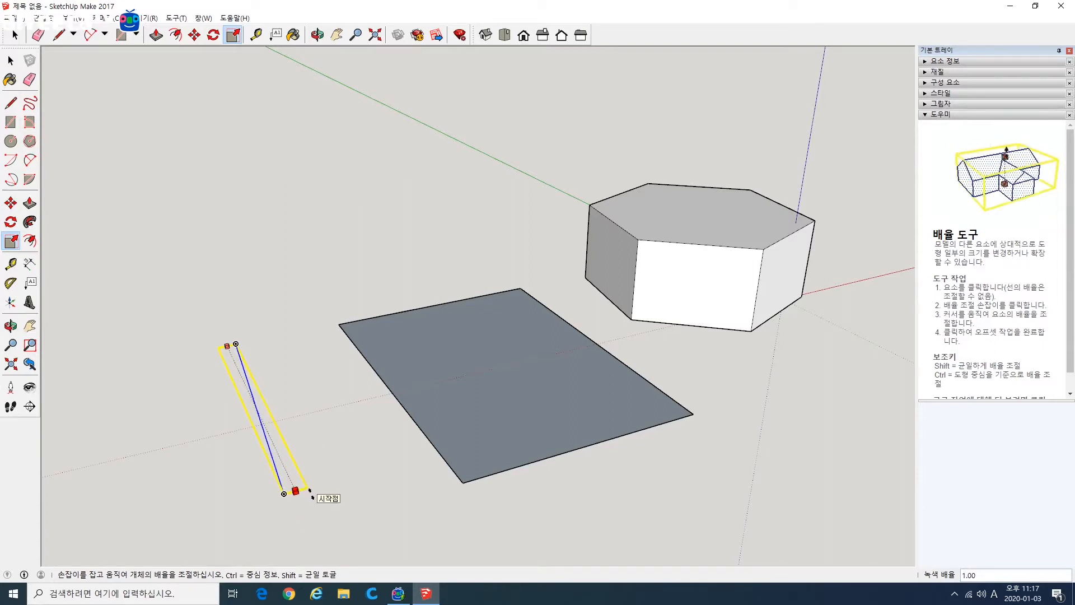
{"action": "left_click", "coordinate": [313, 493]}
{"action": "middle_click_drag", "start_coordinate": [357, 487], "coordinate": [547, 521]}
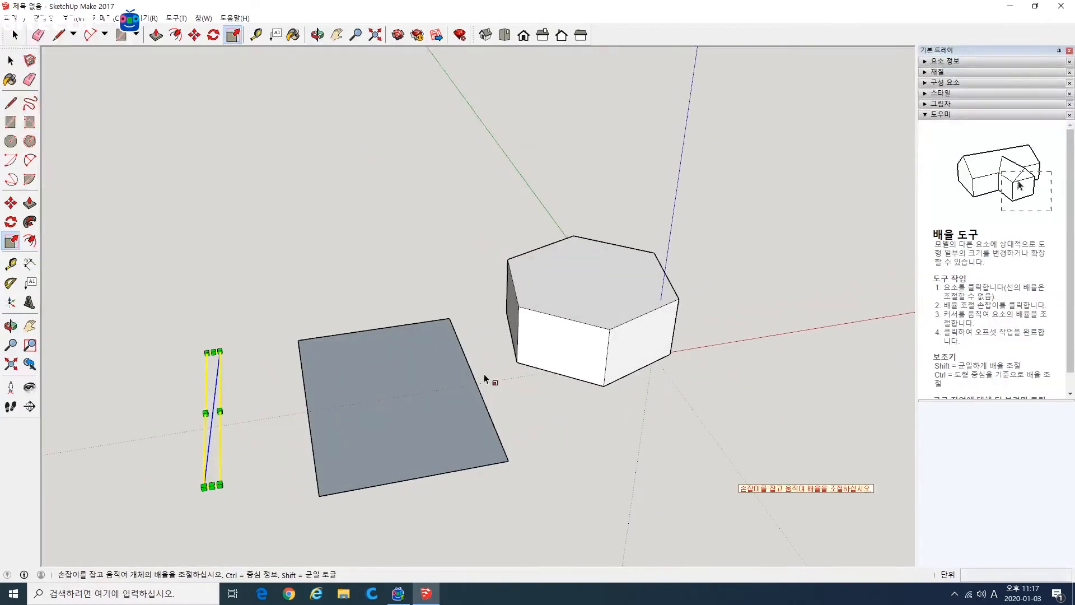
- Delete the hexagonal prism, the flat rectangle and the line together
{"action": "key", "text": "space"}
{"action": "left_click_drag", "start_coordinate": [105, 132], "coordinate": [712, 493]}
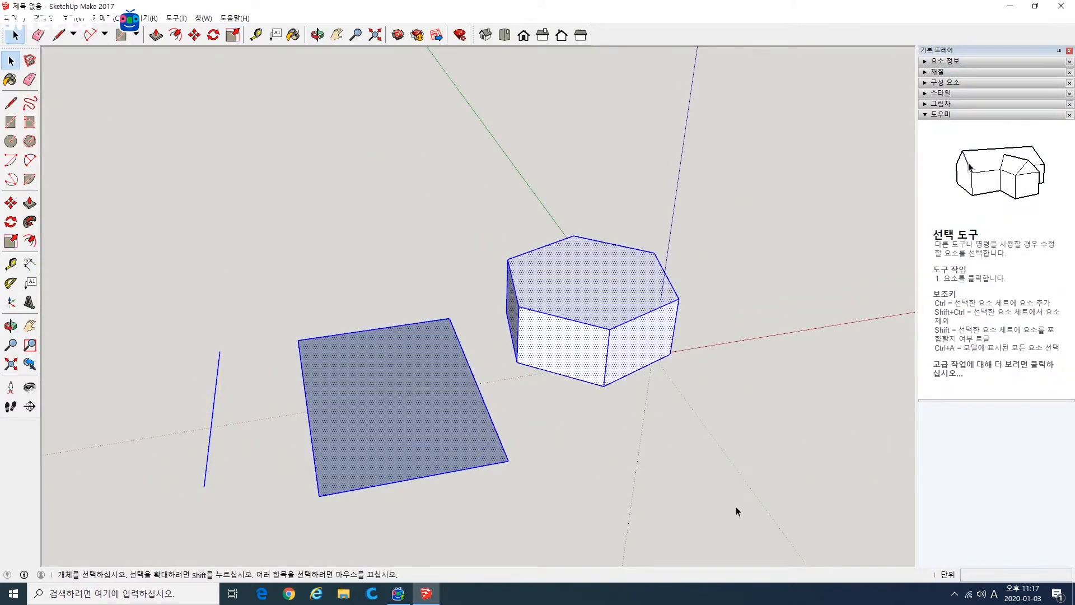
{"action": "key", "text": "Delete"}
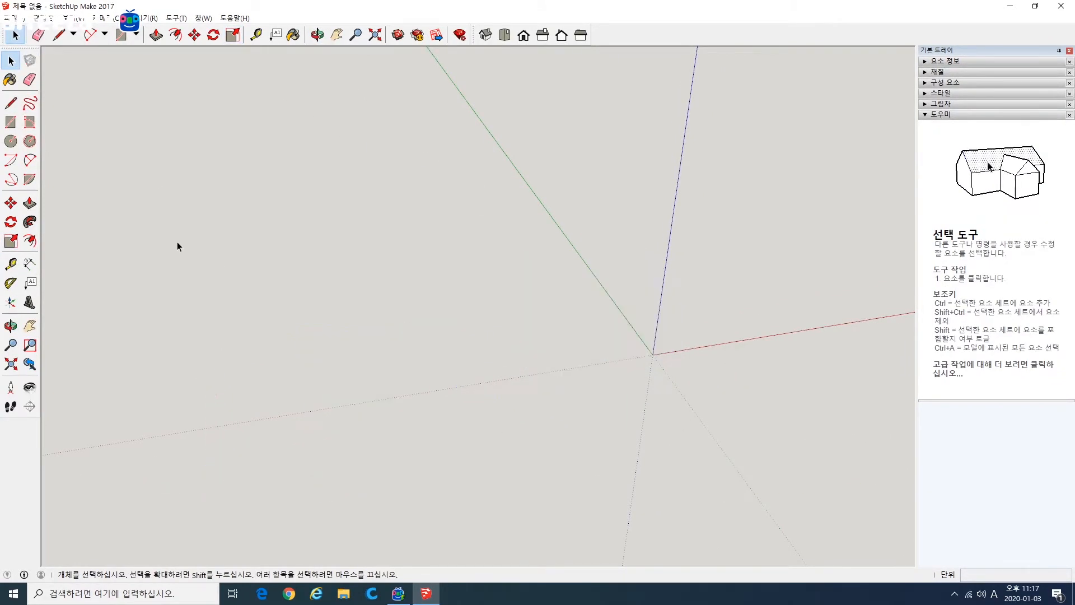
- Draw a two-point arc from the origin back along the red axis, with a bulge of 50 mm on the ground plane
{"action": "left_click", "coordinate": [30, 160]}
{"action": "left_click", "coordinate": [653, 354]}
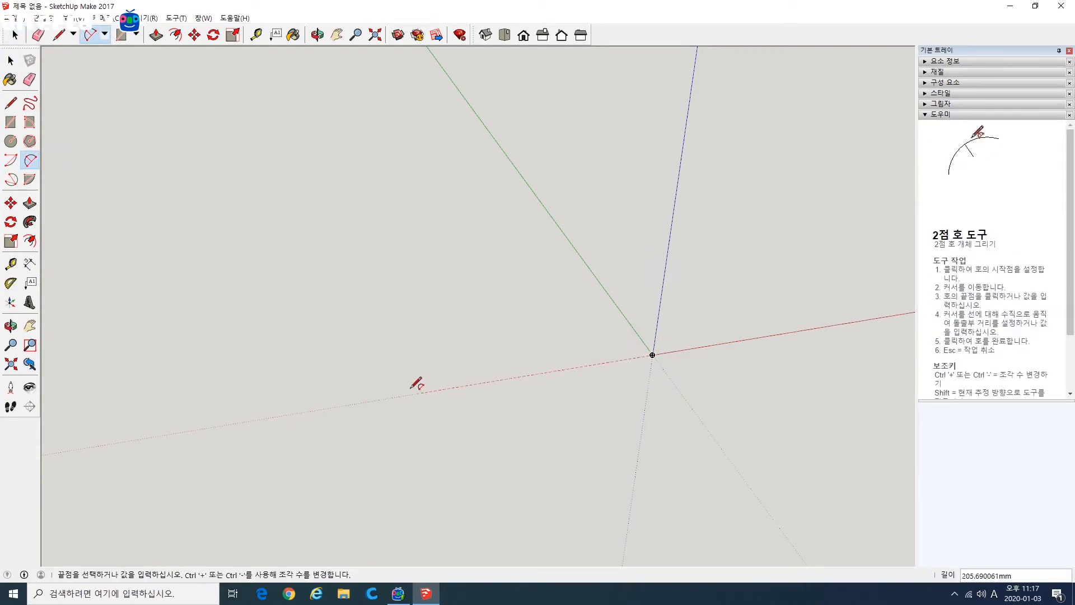
{"action": "left_click", "coordinate": [390, 398]}
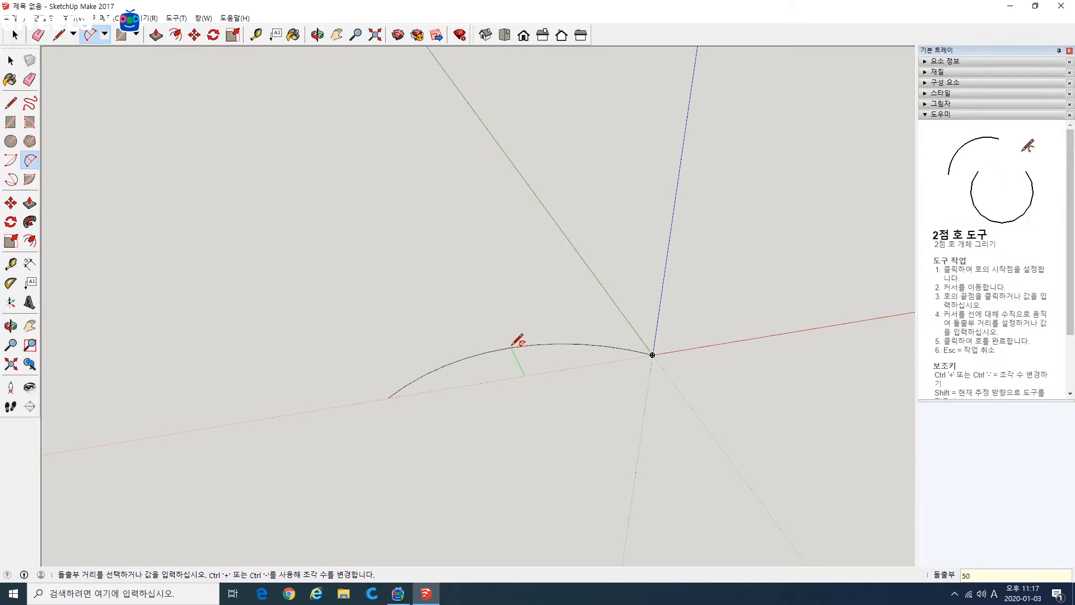
{"action": "left_click", "coordinate": [515, 343]}
{"action": "middle_click_drag", "start_coordinate": [514, 342], "coordinate": [622, 388]}
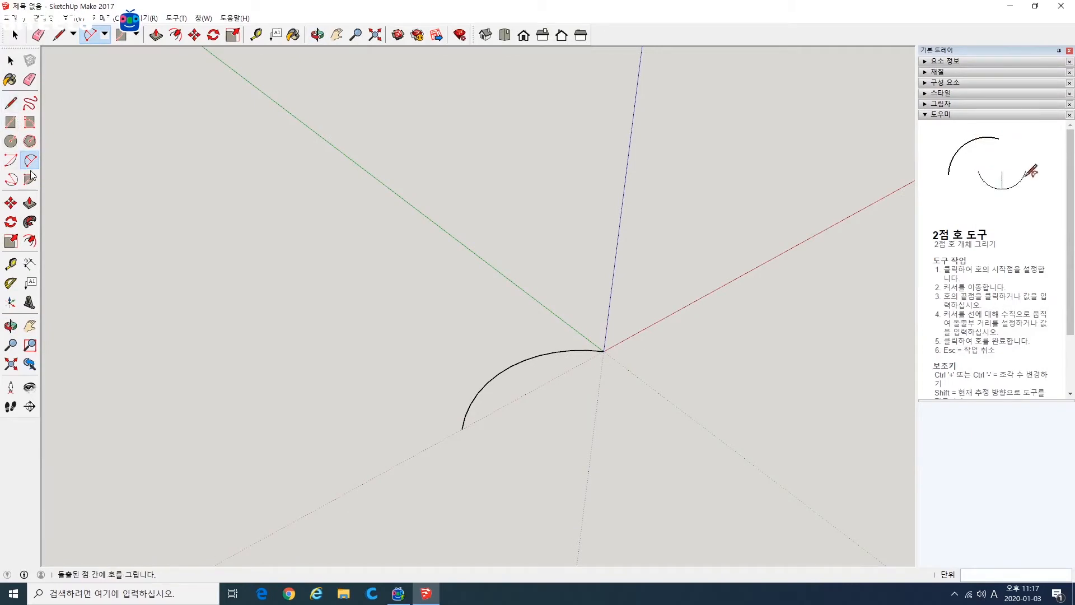
{"action": "left_click", "coordinate": [11, 60]}
{"action": "left_click", "coordinate": [11, 203]}
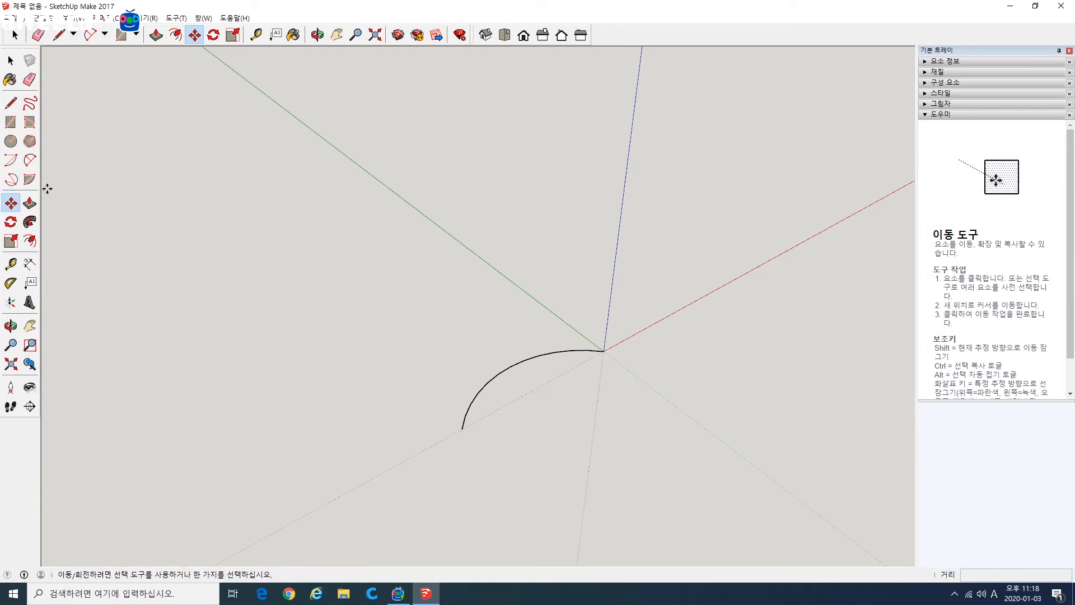
{"action": "left_click", "coordinate": [11, 60]}
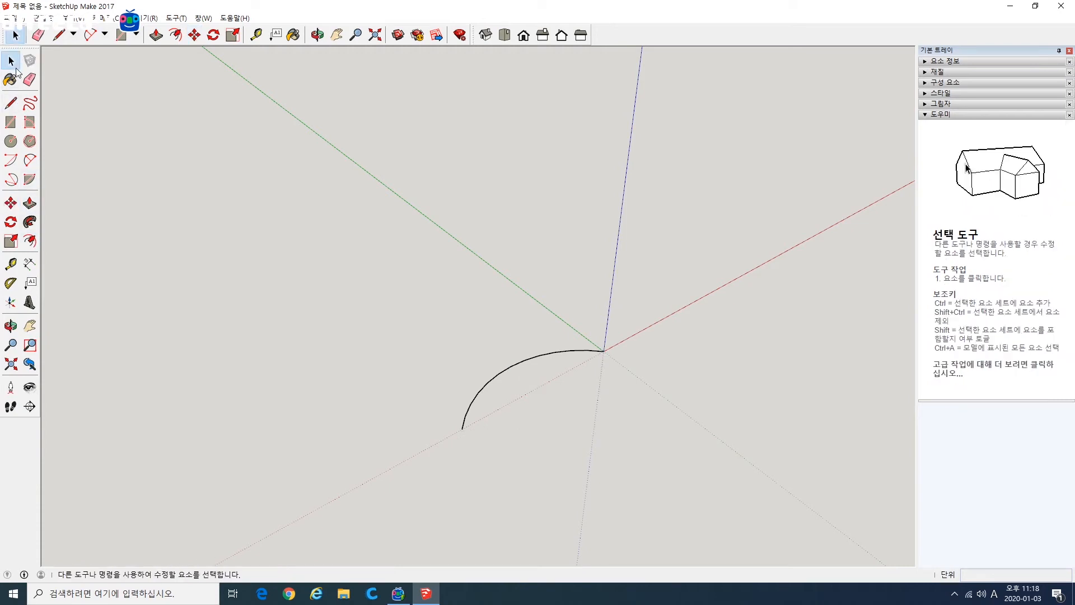
{"action": "left_click", "coordinate": [29, 241]}
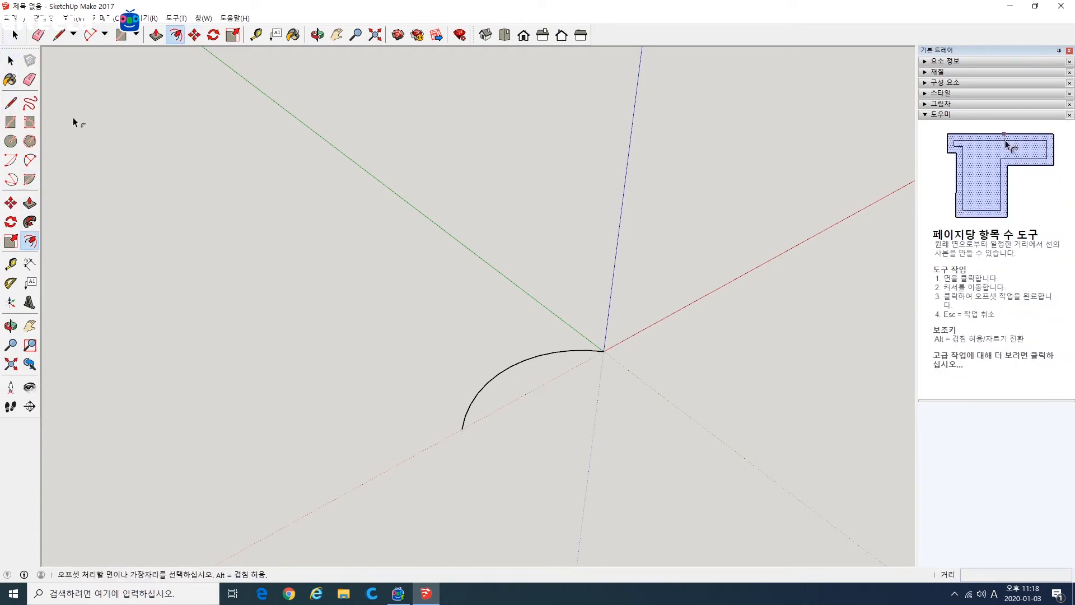
- Try copying the arc about 150 mm straight up along the blue axis, and undo the copy
{"action": "left_click", "coordinate": [10, 60]}
{"action": "left_click_drag", "start_coordinate": [329, 249], "coordinate": [622, 443]}
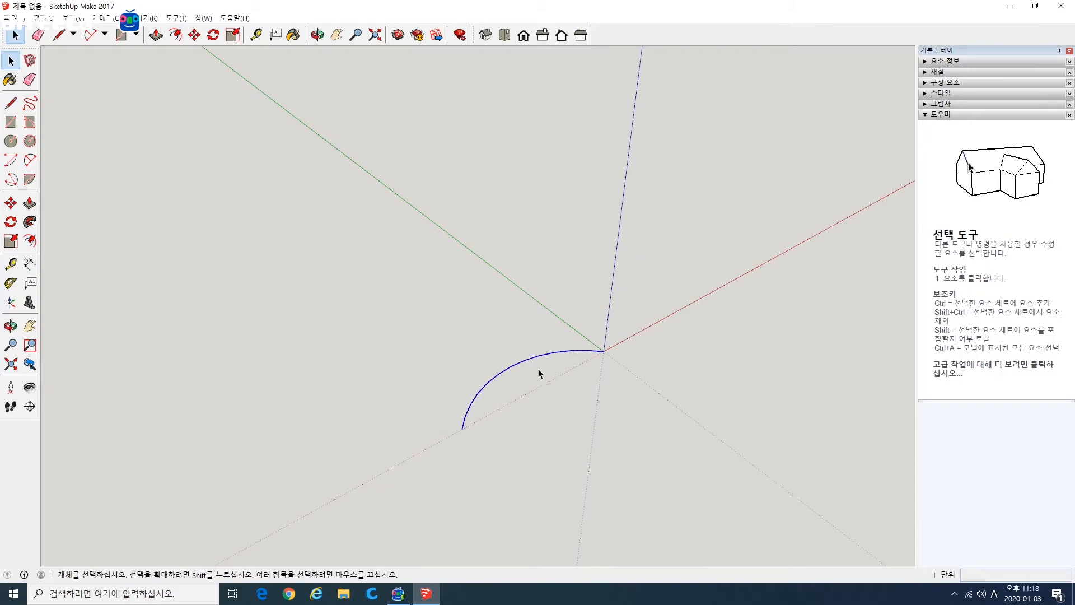
{"action": "left_click", "coordinate": [10, 203]}
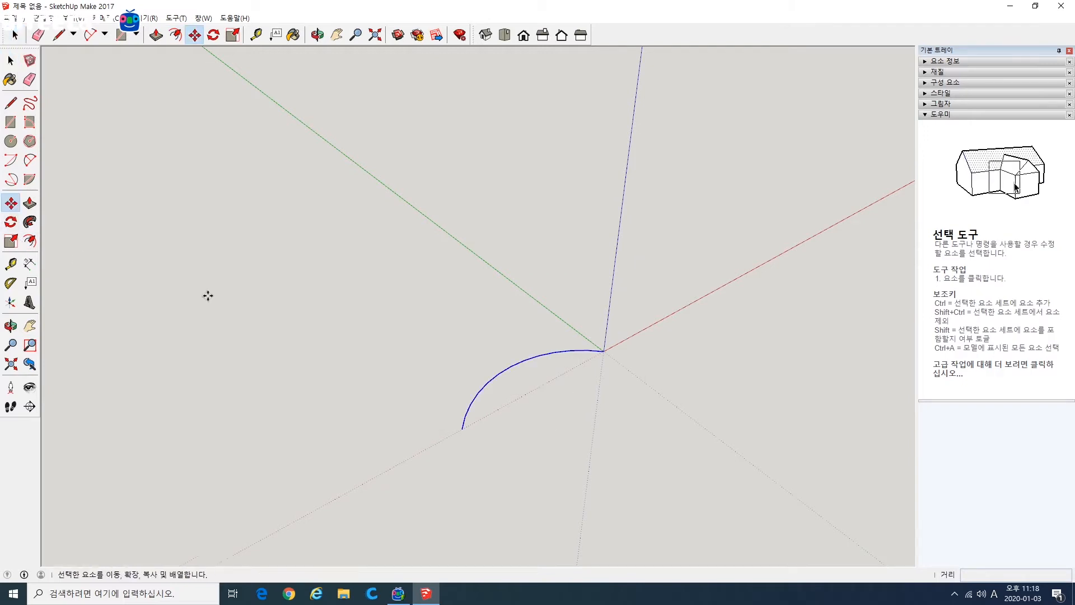
{"action": "left_click", "coordinate": [462, 429]}
{"action": "key", "text": "ctrl"}
{"action": "left_click", "coordinate": [461, 330]}
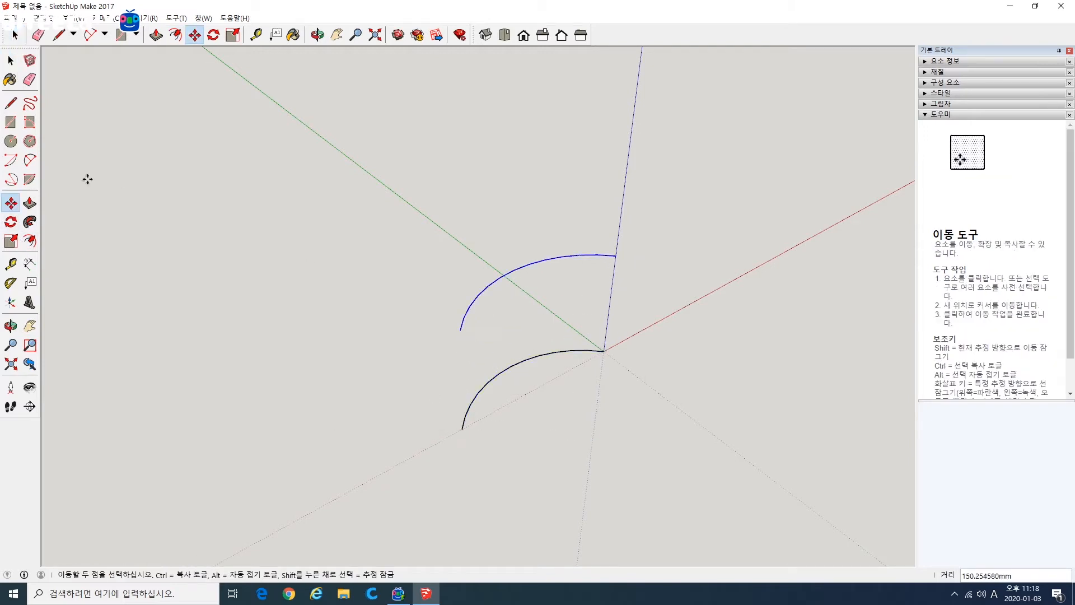
{"action": "left_click", "coordinate": [10, 103]}
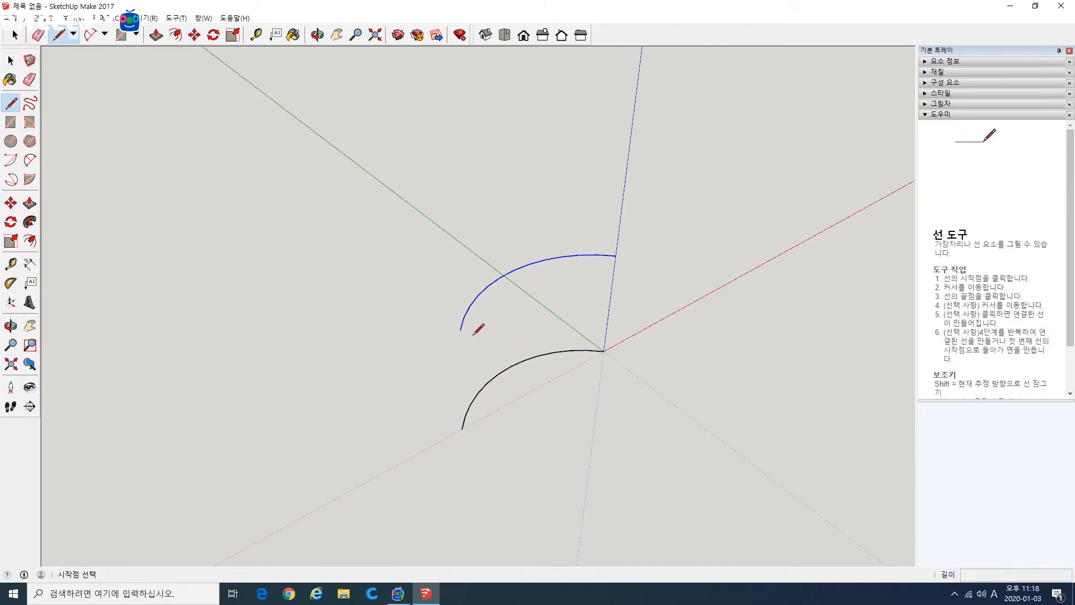
{"action": "key", "text": "ctrl+z"}
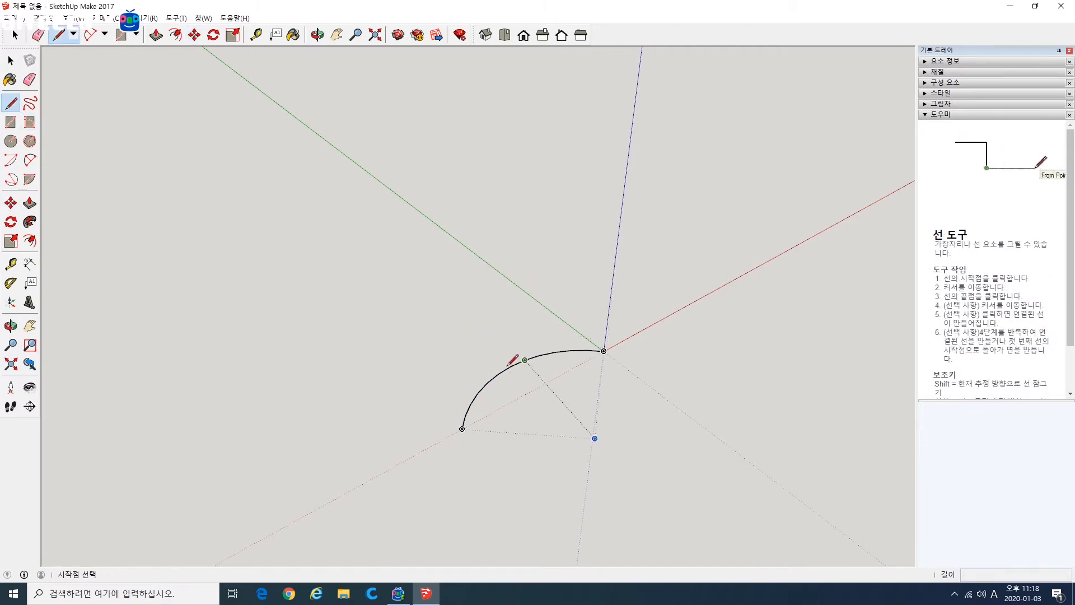
- Close the arc into a flat face with a line from each end along the green direction and a straight joining edge
{"action": "left_click", "coordinate": [462, 429]}
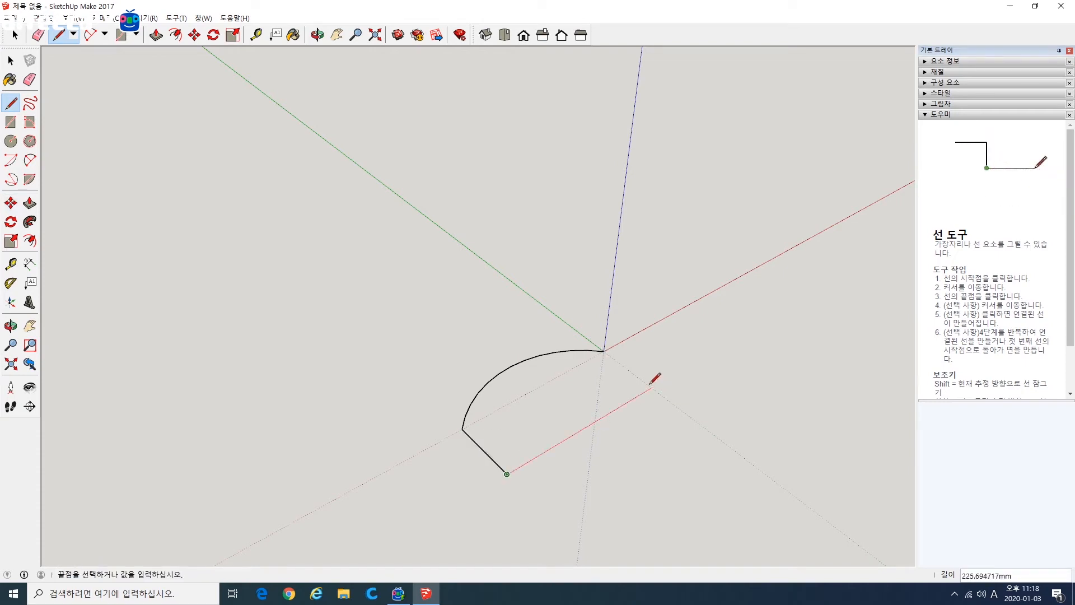
{"action": "key", "text": "Escape"}
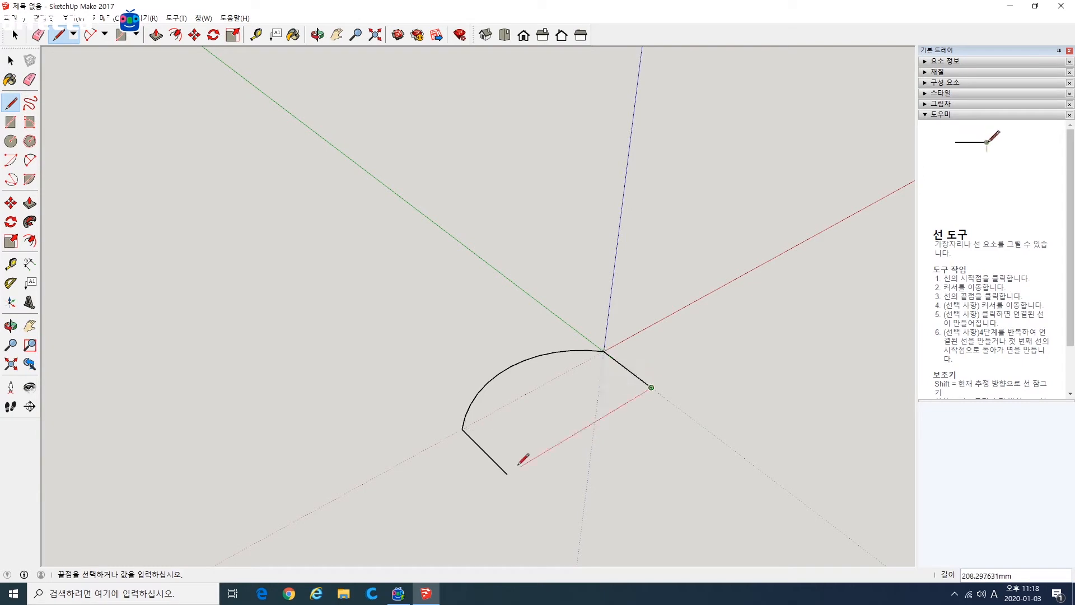
{"action": "left_click", "coordinate": [506, 474]}
- Push/Pull the arc-sided face upward by about 267 mm into a solid
{"action": "left_click", "coordinate": [30, 203]}
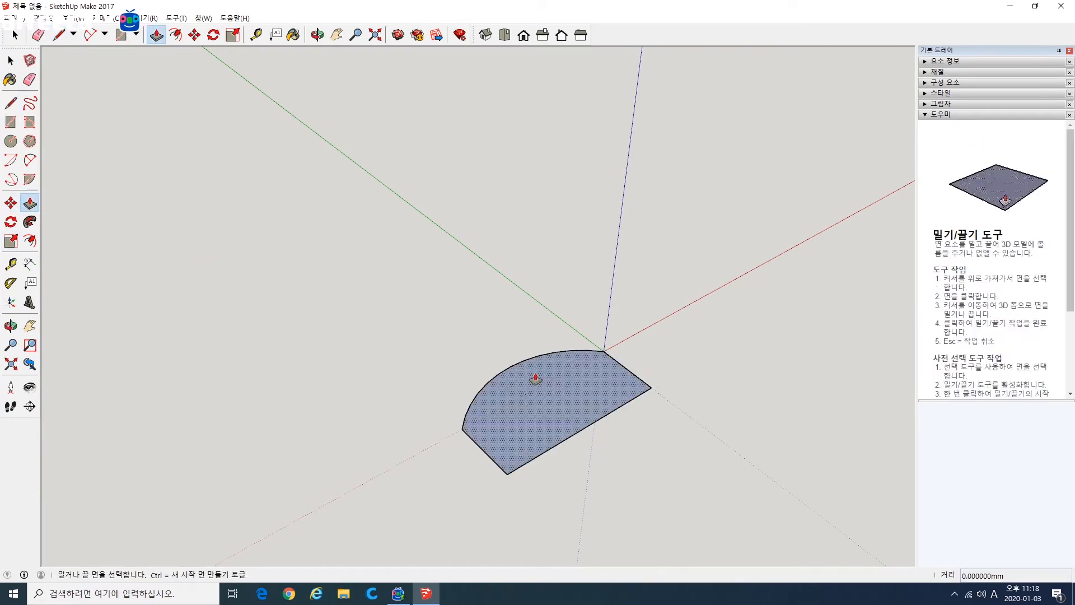
{"action": "left_click", "coordinate": [533, 377]}
{"action": "left_click", "coordinate": [576, 202]}
{"action": "middle_click_drag", "start_coordinate": [358, 347], "coordinate": [492, 451]}
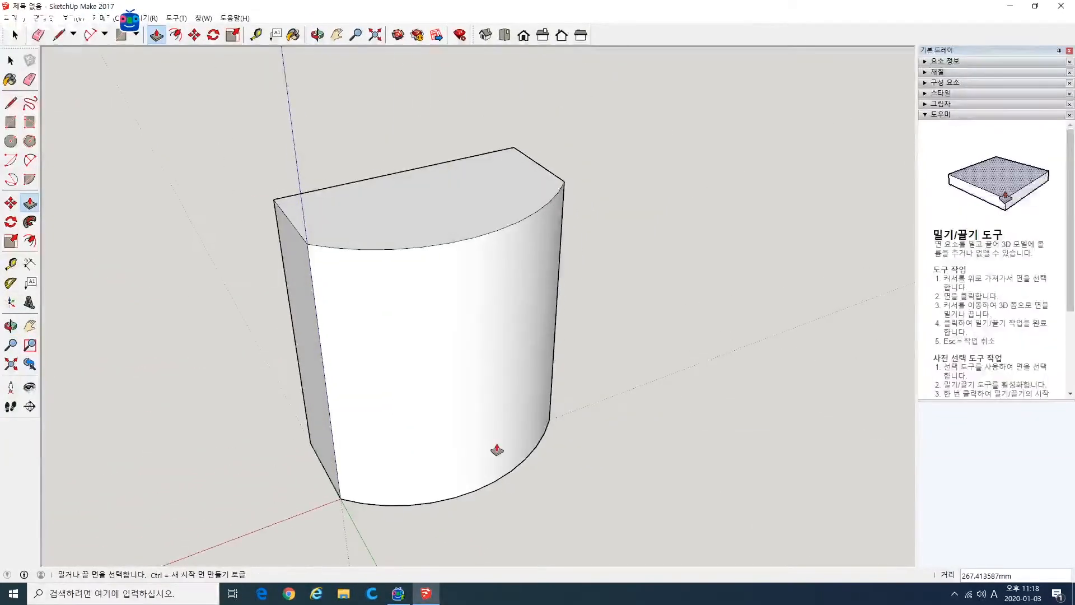
- Select the whole arc-sided solid and enlarge it uniformly with an upper corner handle, keeping the opposite corner fixed
{"action": "left_click", "coordinate": [11, 60]}
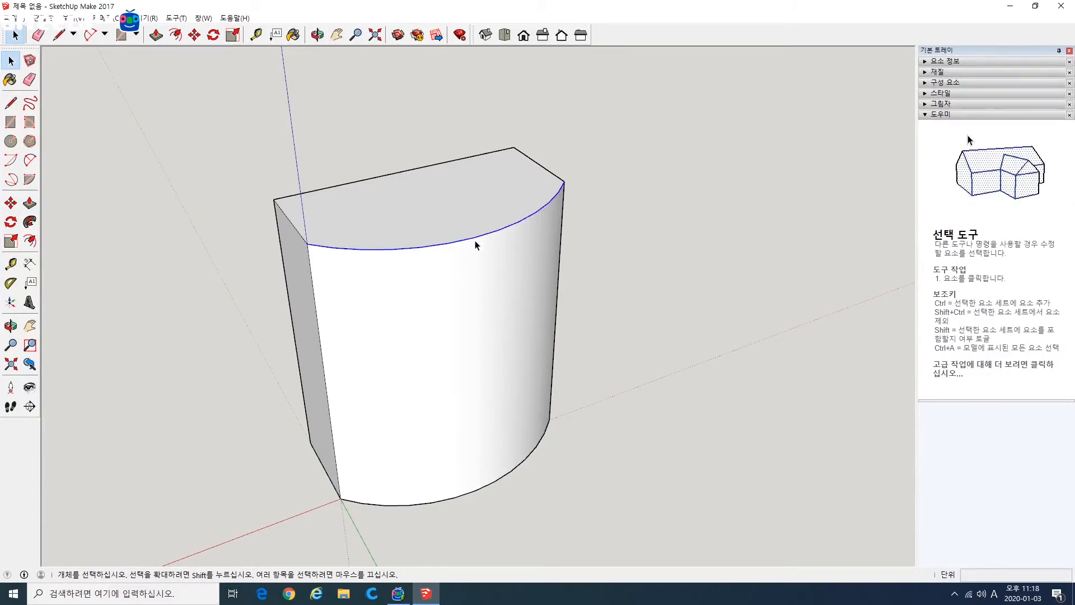
{"action": "middle_click_drag", "start_coordinate": [476, 244], "coordinate": [437, 249]}
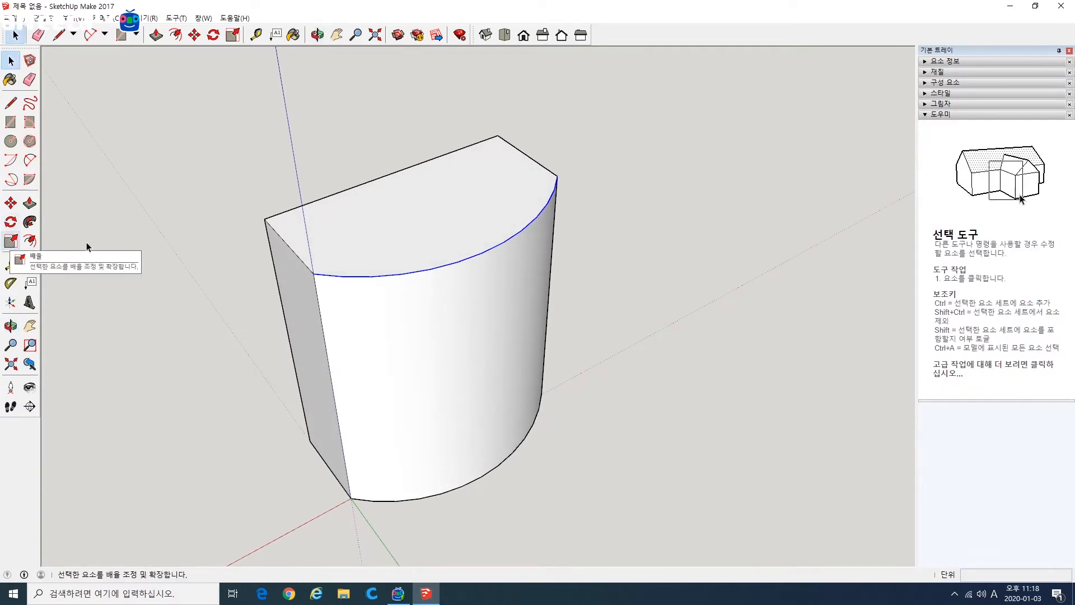
{"action": "scroll", "coordinate": [253, 185], "scroll_direction": "down", "scroll_amount": 2}
{"action": "triple_click", "coordinate": [421, 296]}
{"action": "middle_click_drag", "start_coordinate": [331, 319], "coordinate": [571, 312]}
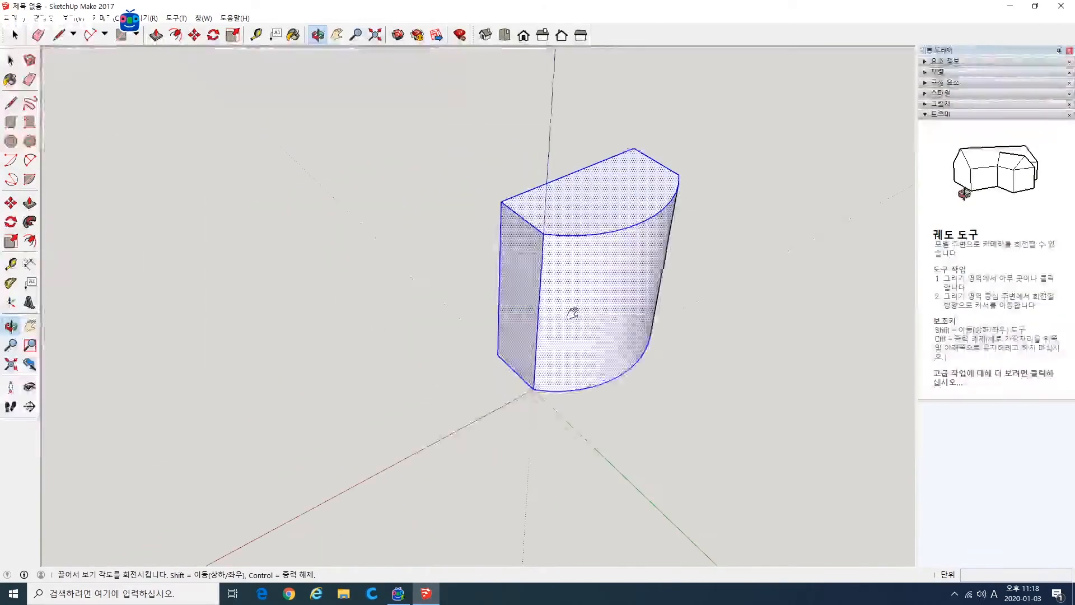
{"action": "left_click", "coordinate": [12, 242]}
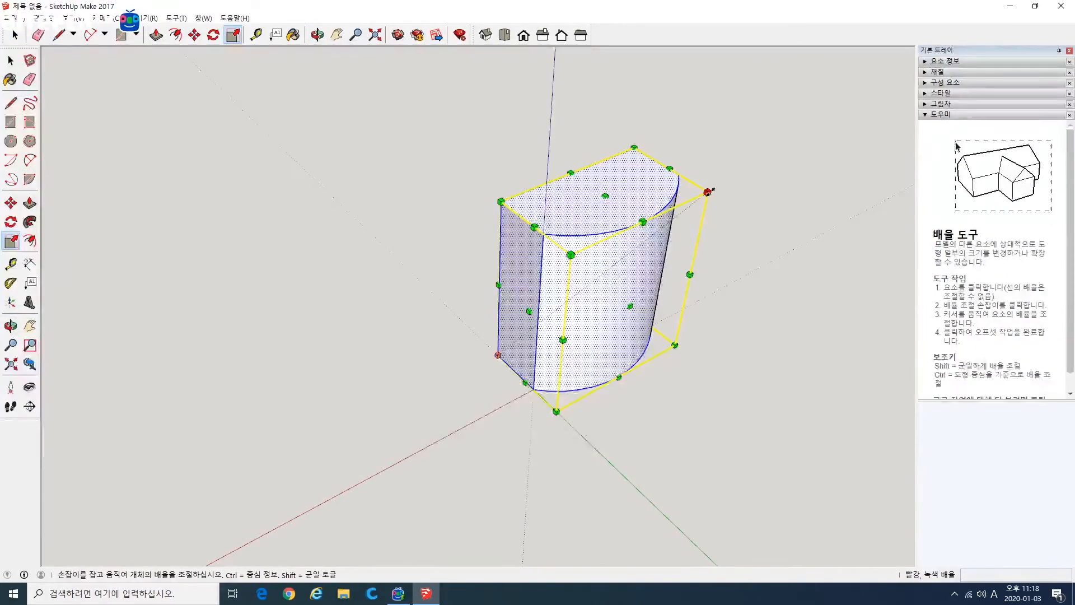
{"action": "left_click_drag", "start_coordinate": [711, 192], "coordinate": [518, 339]}
{"action": "left_click_drag", "start_coordinate": [451, 372], "coordinate": [749, 209]}
{"action": "left_click", "coordinate": [757, 219]}
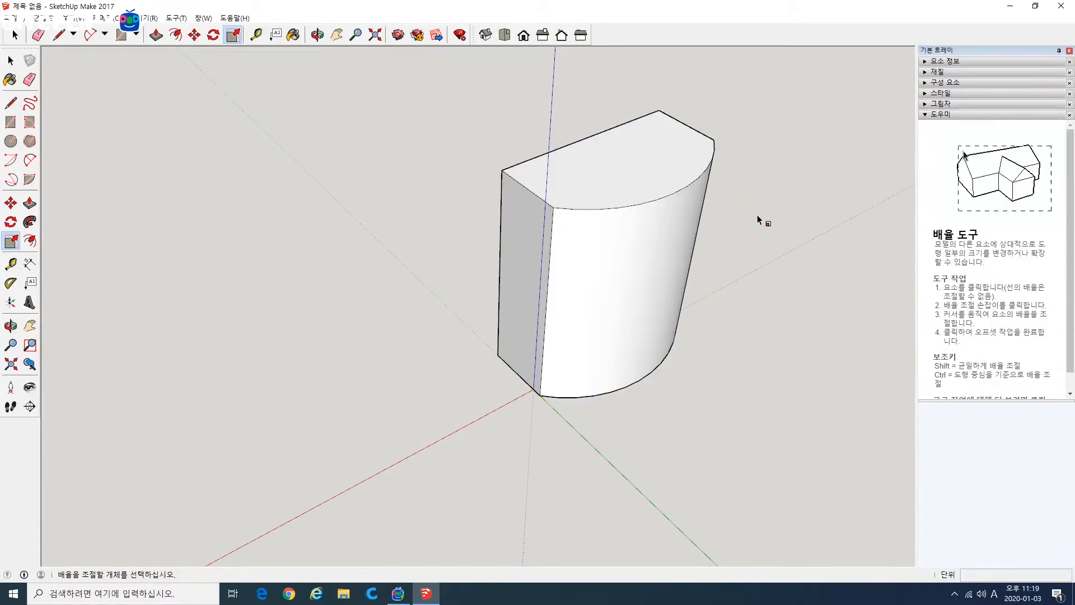
- Scale only the top arc edge of the solid along the green axis by about -0.50, so it curves inward
{"action": "middle_click_drag", "start_coordinate": [679, 192], "coordinate": [656, 348]}
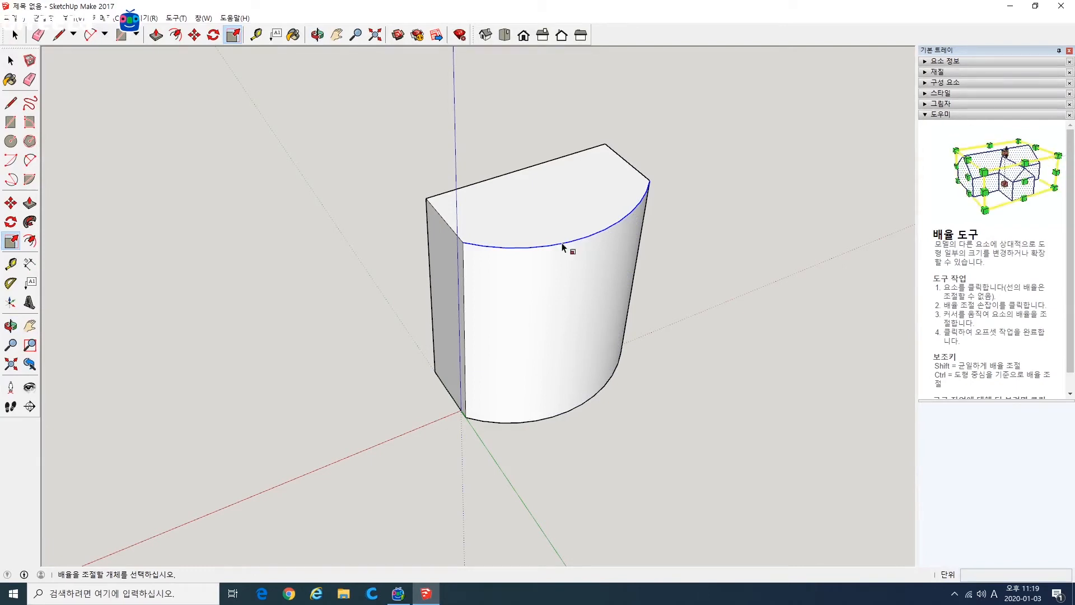
{"action": "middle_click_drag", "start_coordinate": [563, 247], "coordinate": [569, 296]}
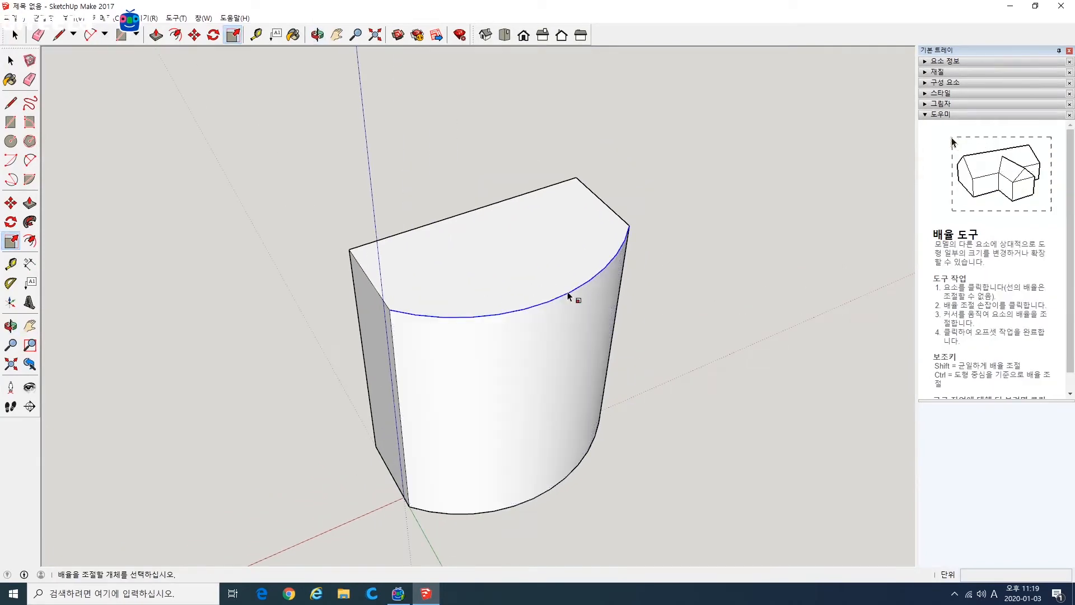
{"action": "left_click", "coordinate": [465, 318]}
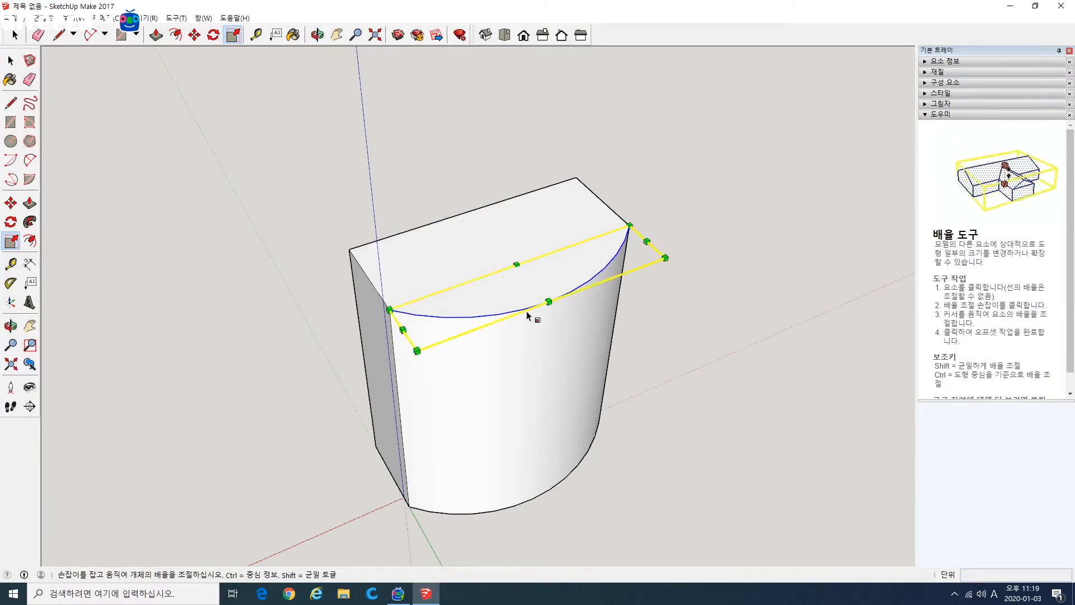
{"action": "left_click_drag", "start_coordinate": [547, 299], "coordinate": [509, 244]}
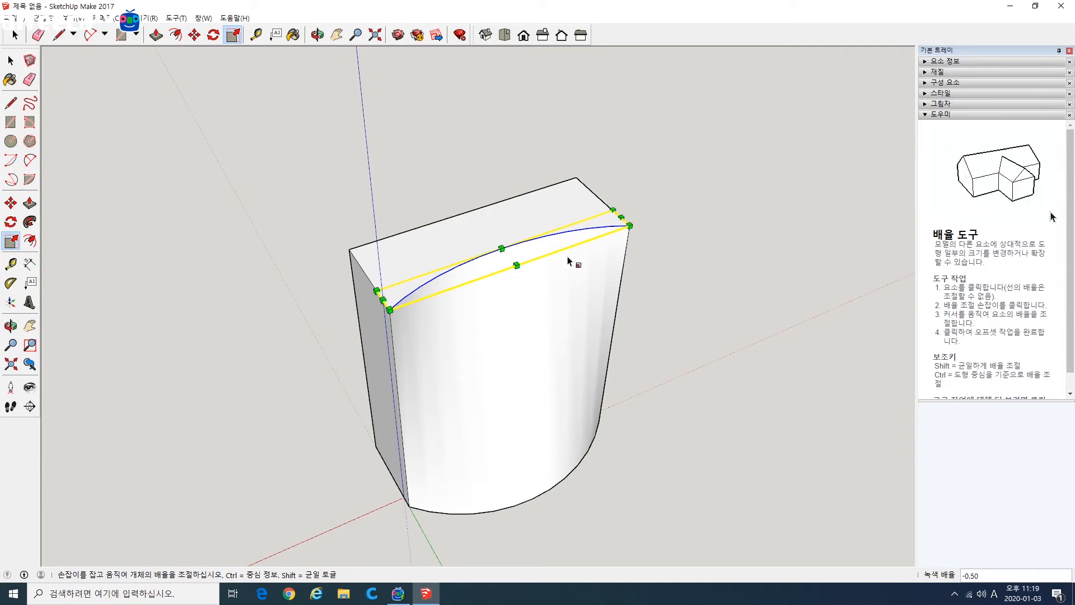
{"action": "left_click", "coordinate": [677, 305]}
{"action": "key", "text": "space"}
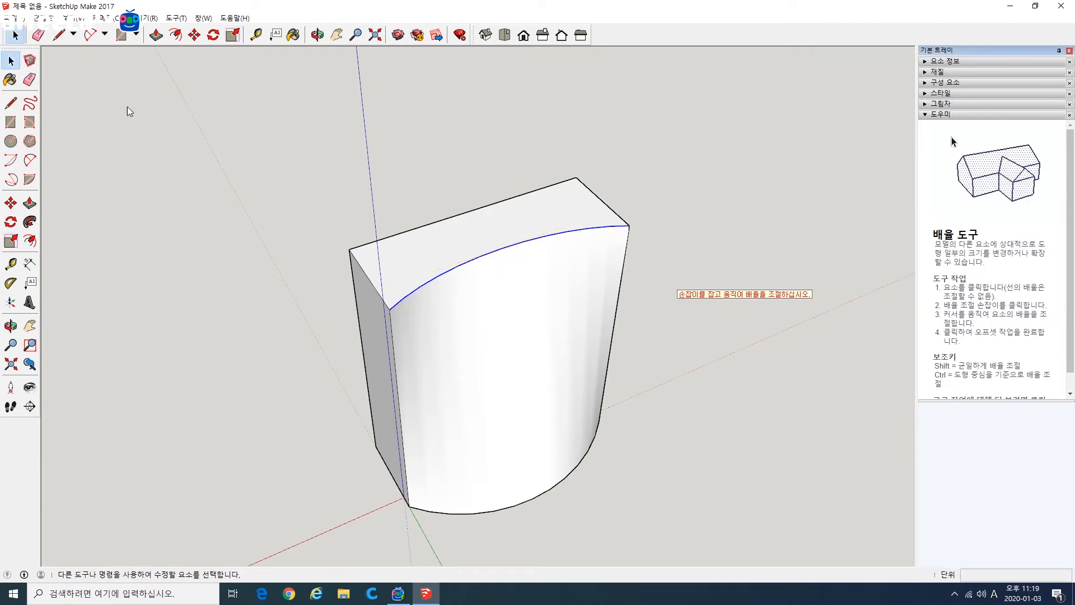
- Examine the solid's warped curved face and its upper and lower arc edges from all around, above and below
{"action": "middle_click_drag", "start_coordinate": [644, 355], "coordinate": [435, 476]}
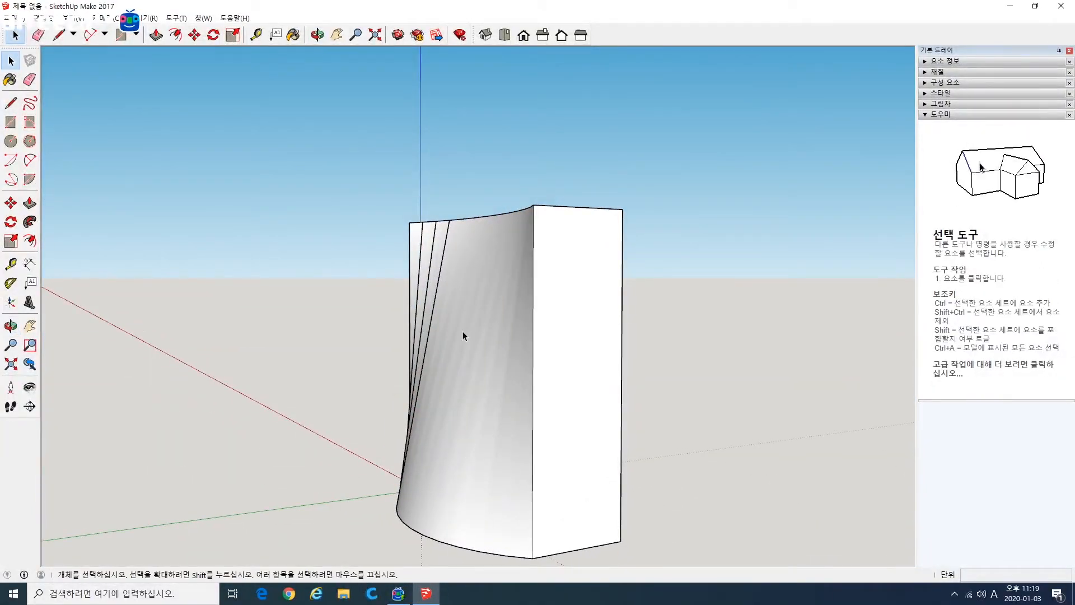
{"action": "middle_click_drag", "start_coordinate": [489, 251], "coordinate": [518, 417]}
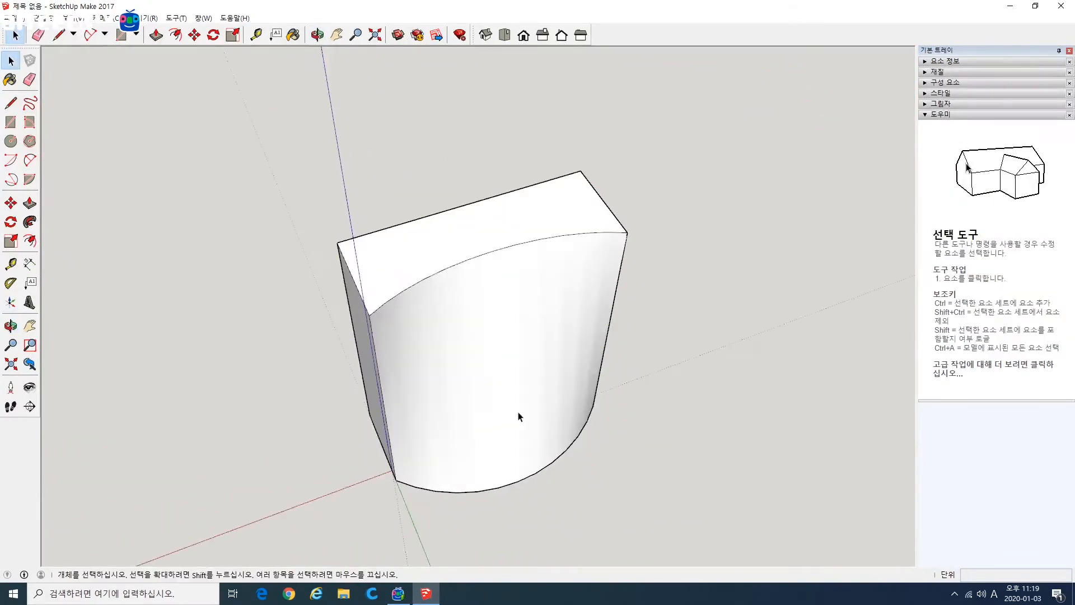
{"action": "left_click", "coordinate": [575, 358]}
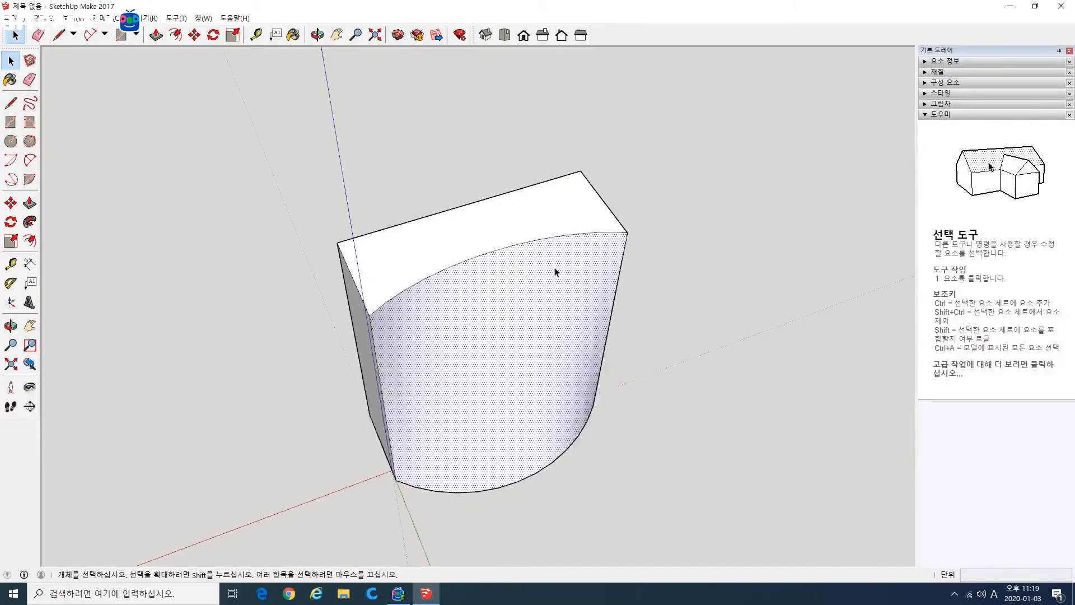
{"action": "left_click", "coordinate": [556, 242]}
{"action": "middle_click_drag", "start_coordinate": [637, 344], "coordinate": [366, 297]}
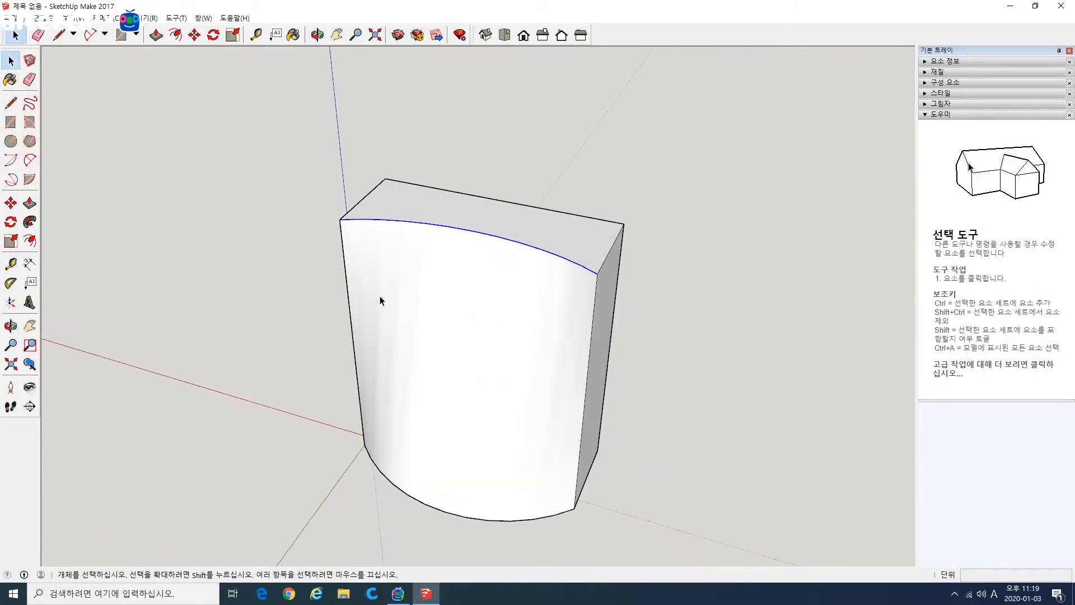
{"action": "middle_click_drag", "start_coordinate": [461, 376], "coordinate": [443, 255]}
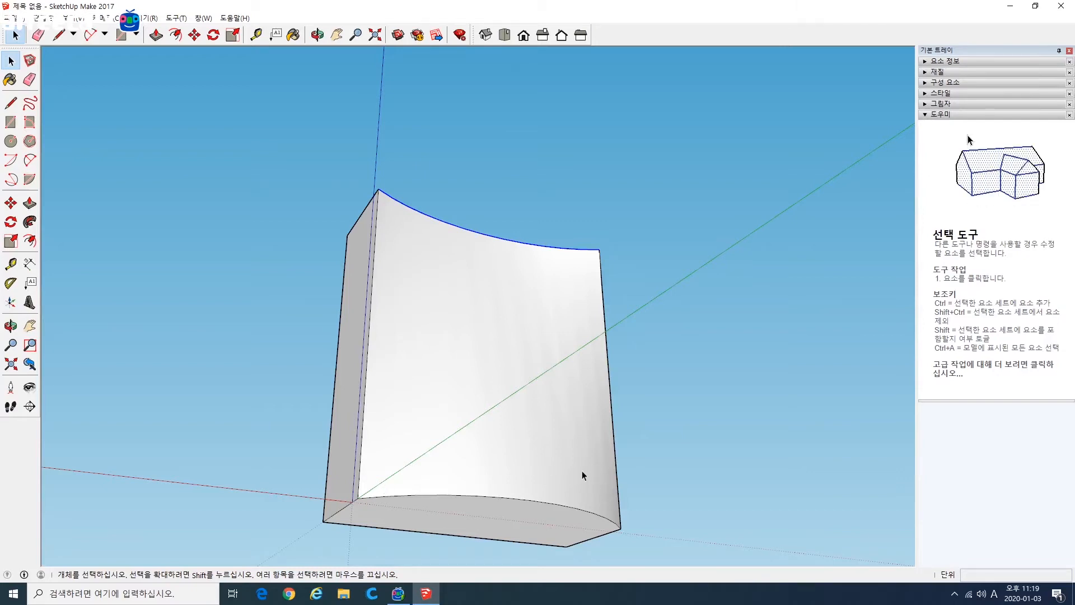
{"action": "middle_click_drag", "start_coordinate": [612, 385], "coordinate": [526, 429]}
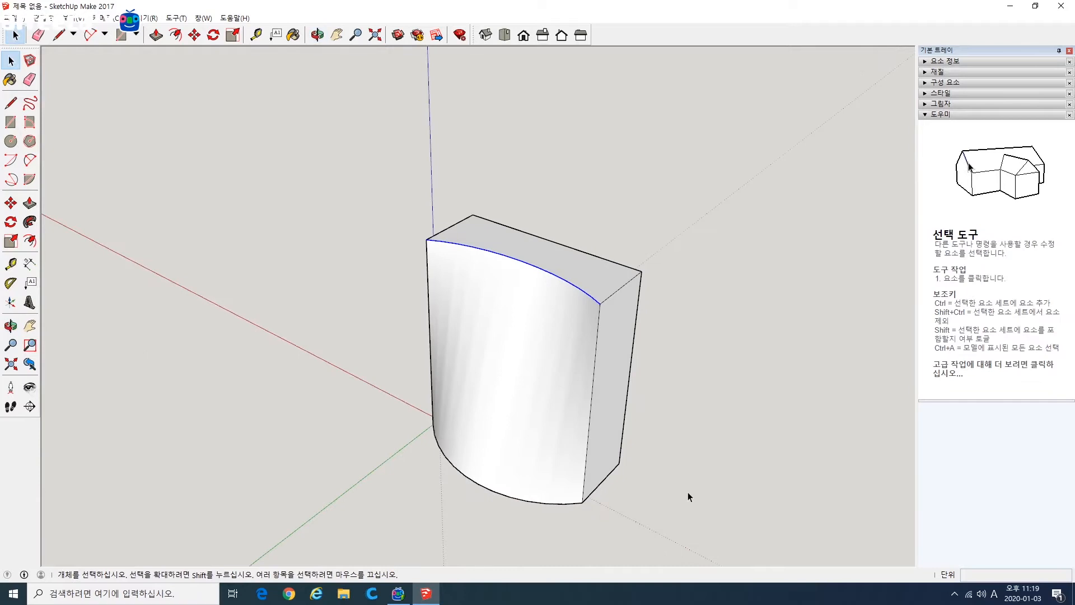
{"action": "scroll", "coordinate": [661, 483], "scroll_direction": "down", "scroll_amount": 2}
{"action": "triple_click", "coordinate": [628, 362]}
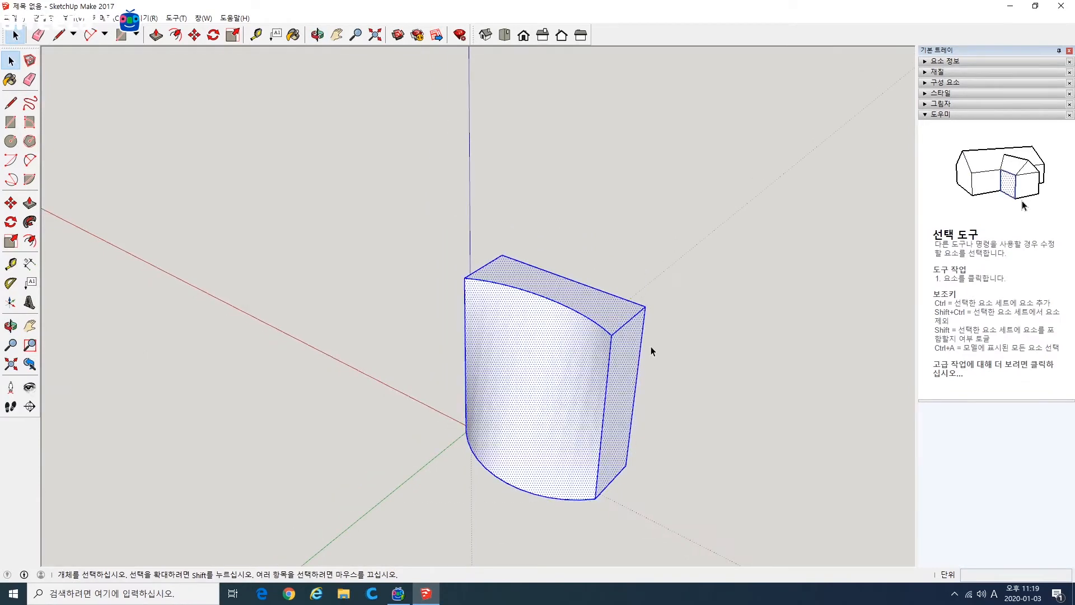
{"action": "left_click", "coordinate": [712, 419]}
{"action": "middle_click_drag", "start_coordinate": [712, 419], "coordinate": [569, 476]}
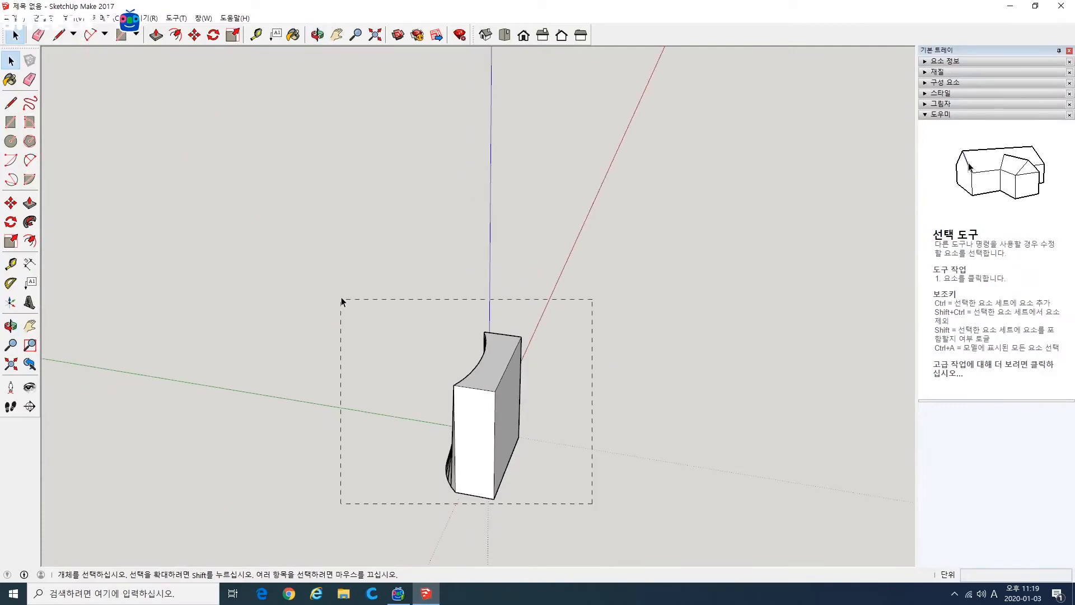
- Delete the entire arc-sided solid to clear the model
{"action": "left_click_drag", "start_coordinate": [343, 301], "coordinate": [343, 301]}
{"action": "key", "text": "Delete"}
{"action": "middle_click_drag", "start_coordinate": [526, 380], "coordinate": [424, 317]}
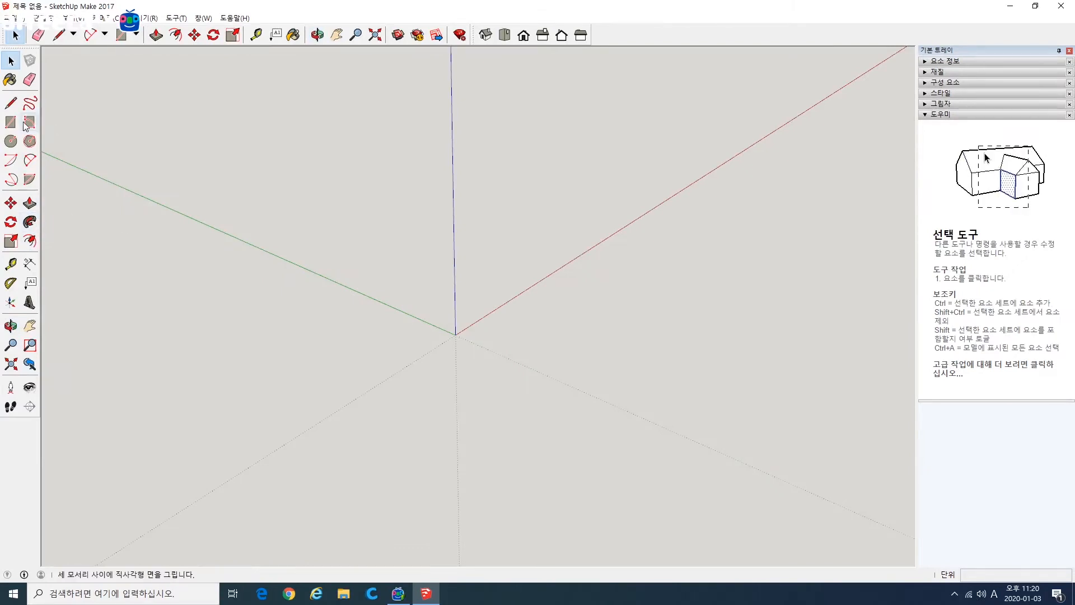
- Draw a hexagon on the ground plane centred at the origin with an inscribed radius of about 289 mm
{"action": "left_click", "coordinate": [30, 141]}
{"action": "left_click", "coordinate": [455, 334]}
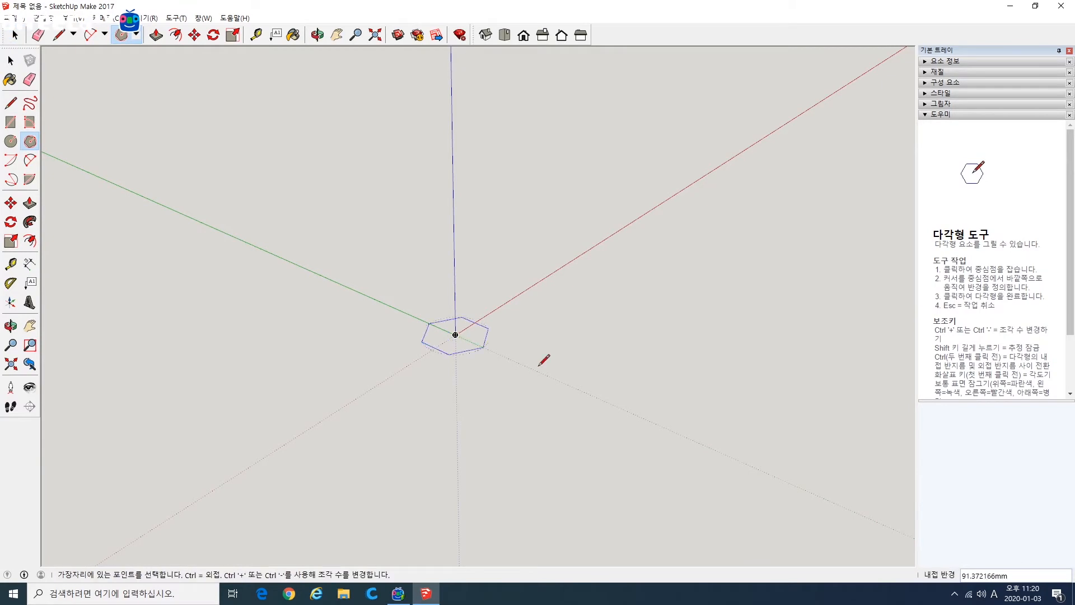
{"action": "left_click", "coordinate": [554, 367]}
- Push/Pull the hexagonal face upward by about 372 mm into a prism
{"action": "left_click", "coordinate": [30, 203]}
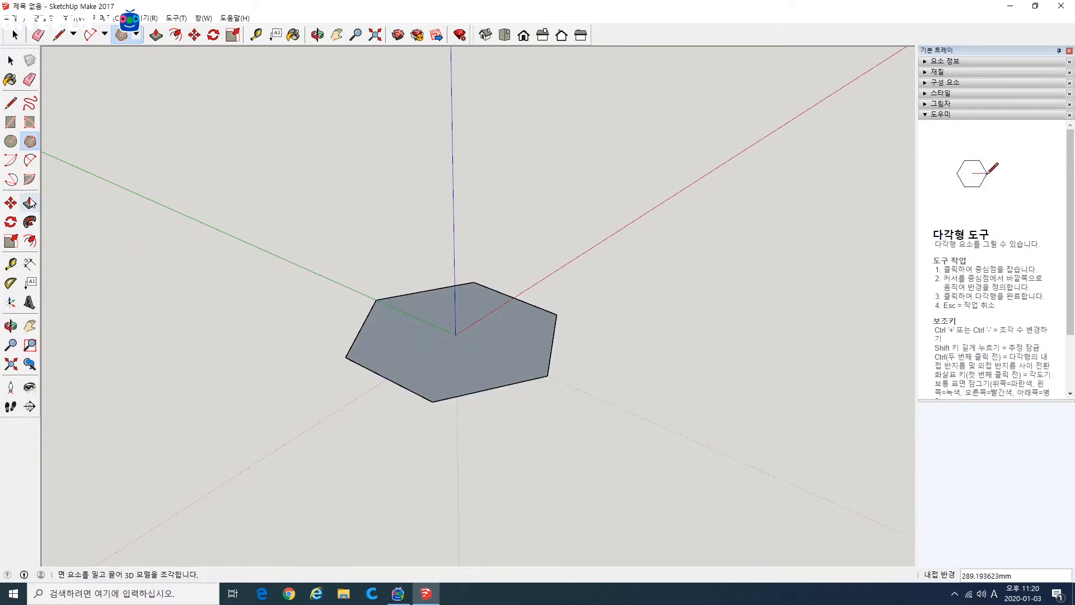
{"action": "left_click", "coordinate": [445, 355]}
{"action": "left_click", "coordinate": [404, 242]}
{"action": "middle_click_drag", "start_coordinate": [404, 242], "coordinate": [545, 355]}
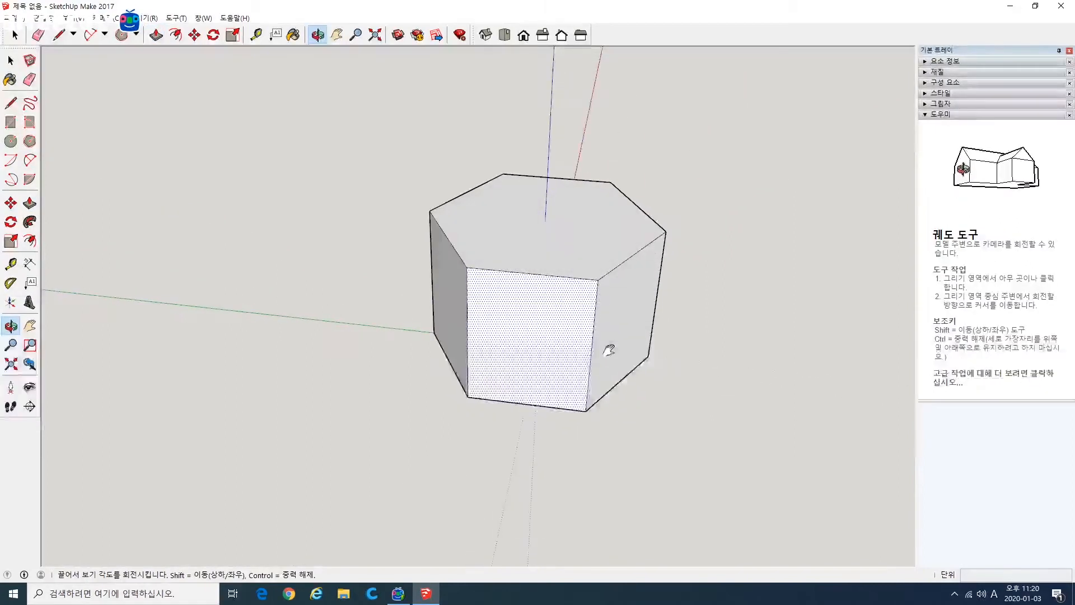
{"action": "scroll", "coordinate": [547, 359], "scroll_direction": "up", "scroll_amount": 3}
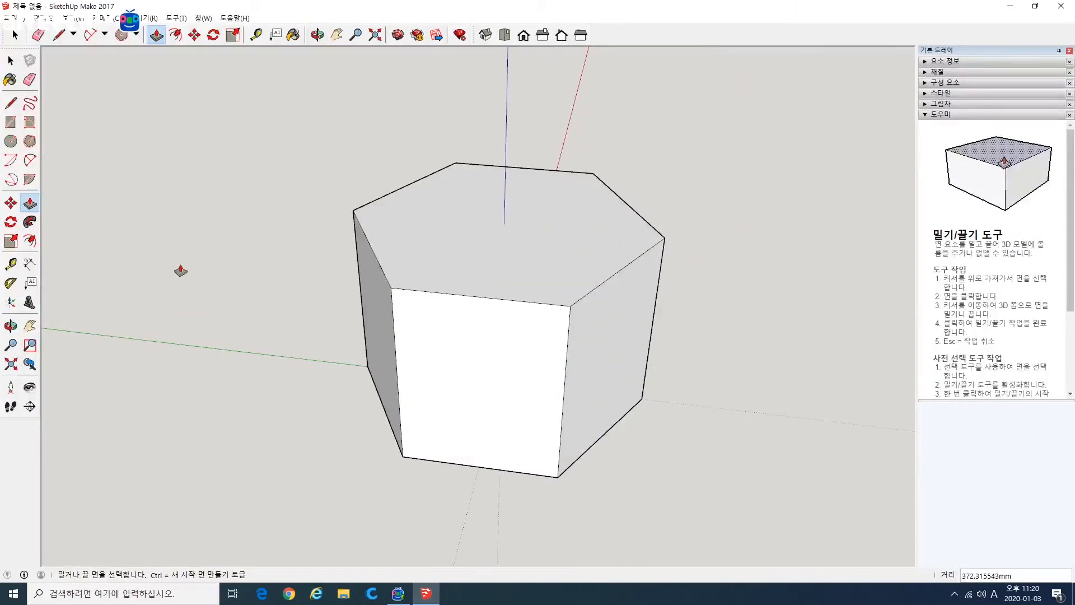
- Offset the outline of the prism's top face inward three times to form nested hexagonal rings
{"action": "left_click", "coordinate": [30, 240]}
{"action": "left_click", "coordinate": [371, 246]}
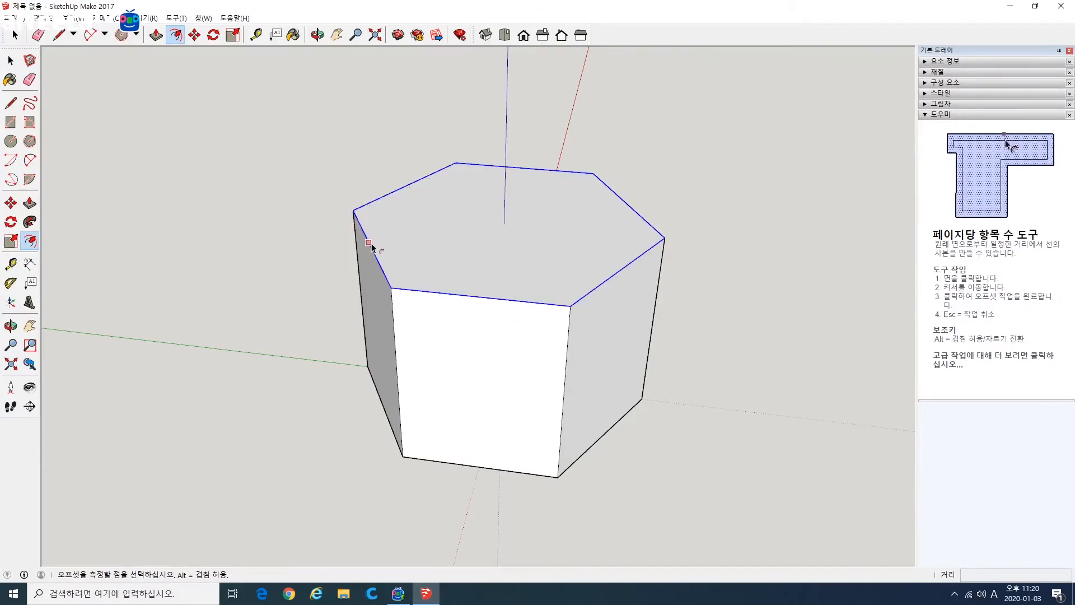
{"action": "left_click", "coordinate": [417, 185]}
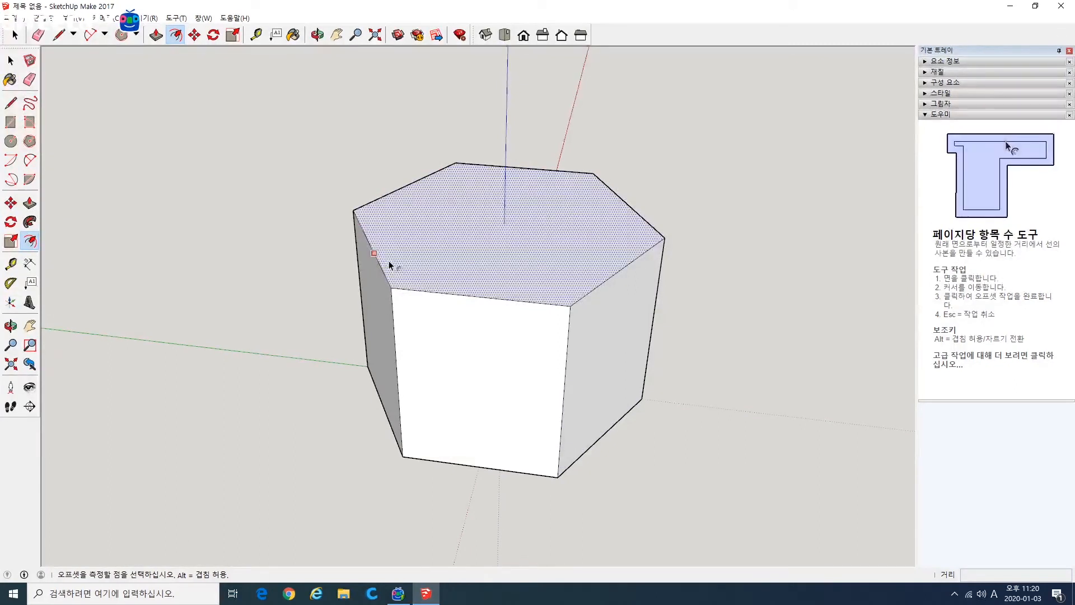
{"action": "left_click", "coordinate": [432, 291]}
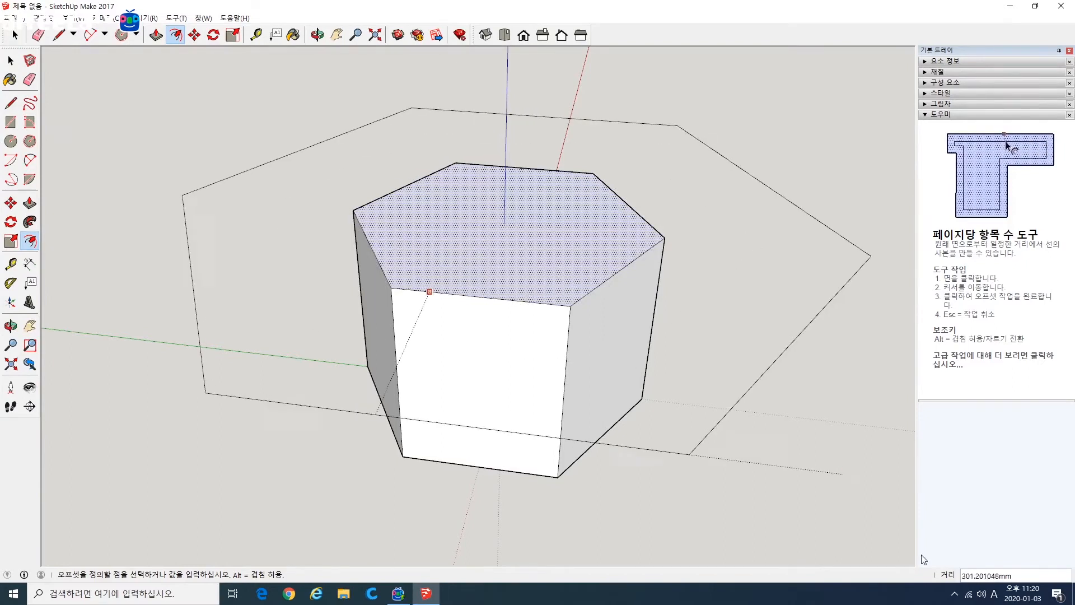
{"action": "left_click", "coordinate": [523, 290]}
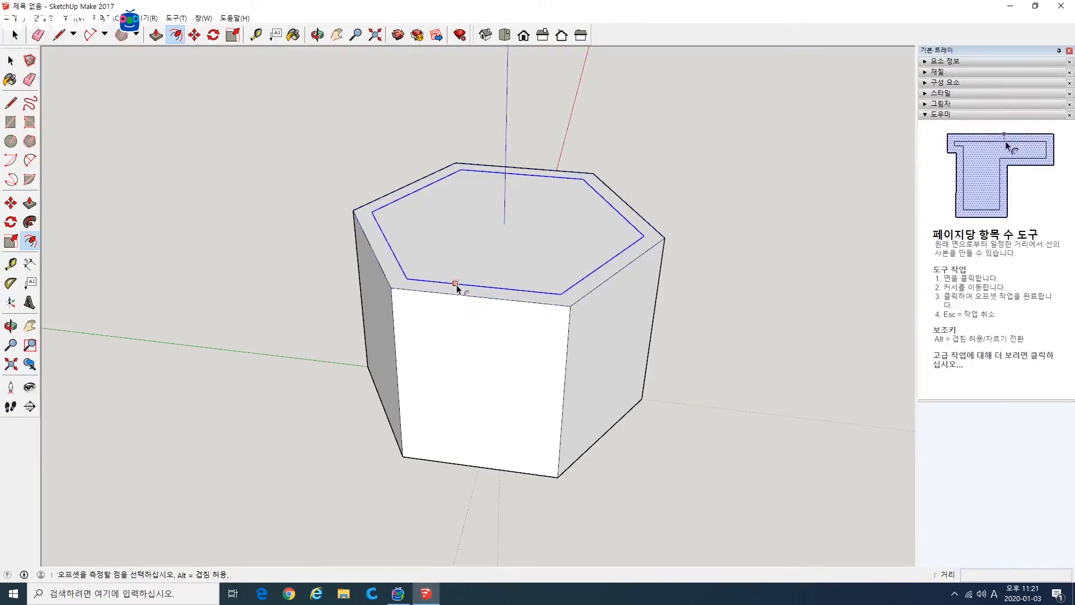
{"action": "left_click", "coordinate": [510, 287]}
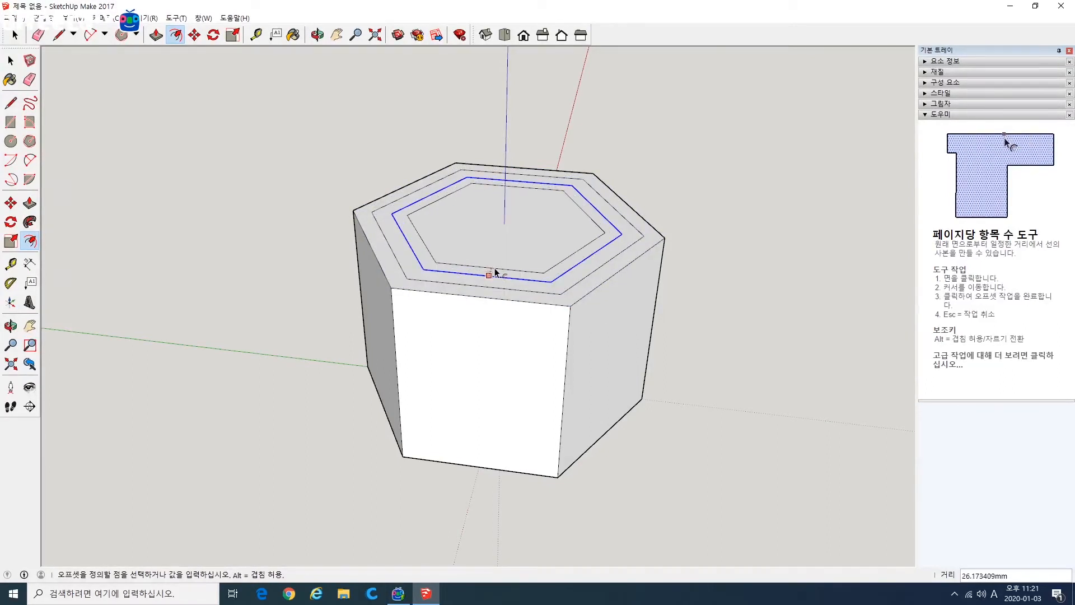
{"action": "left_click", "coordinate": [490, 270]}
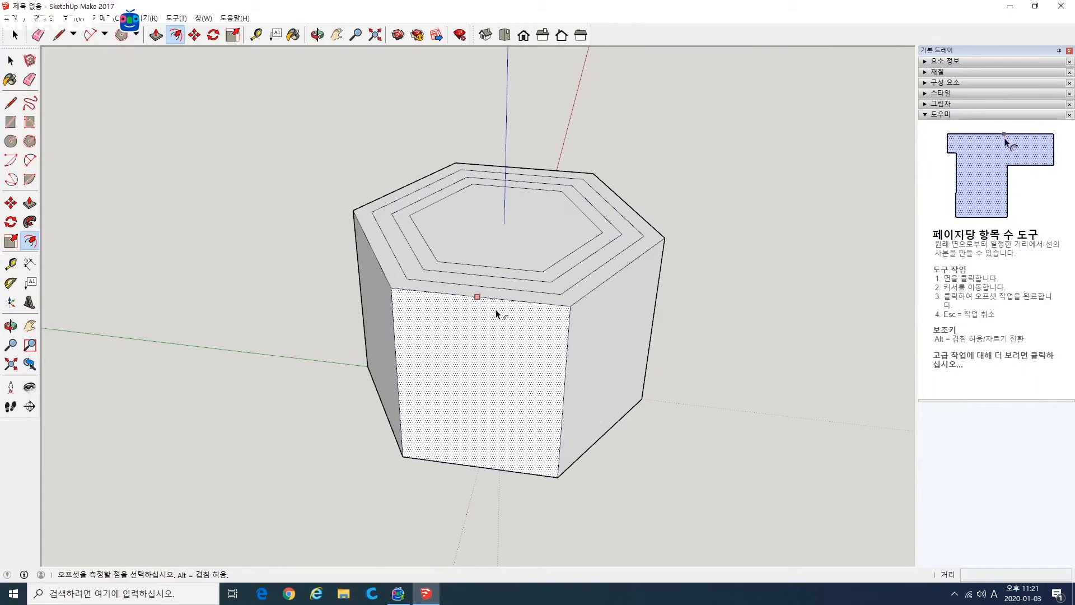
- Push/Pull the second ring from the outside and the central hexagon upward from the top face
{"action": "left_click", "coordinate": [34, 203]}
{"action": "left_click", "coordinate": [393, 228]}
{"action": "left_click", "coordinate": [396, 202]}
{"action": "left_click", "coordinate": [472, 208]}
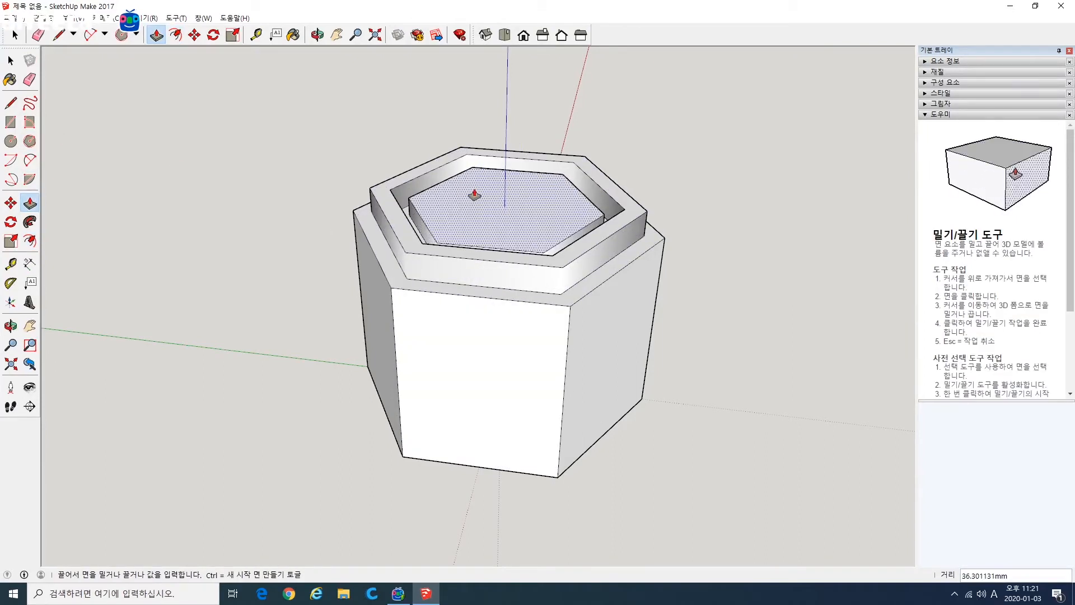
{"action": "middle_click_drag", "start_coordinate": [510, 215], "coordinate": [400, 258]}
- Offset the raised ring's outer top edge outward by about 32 mm to form an overhanging lip
{"action": "left_click", "coordinate": [28, 243]}
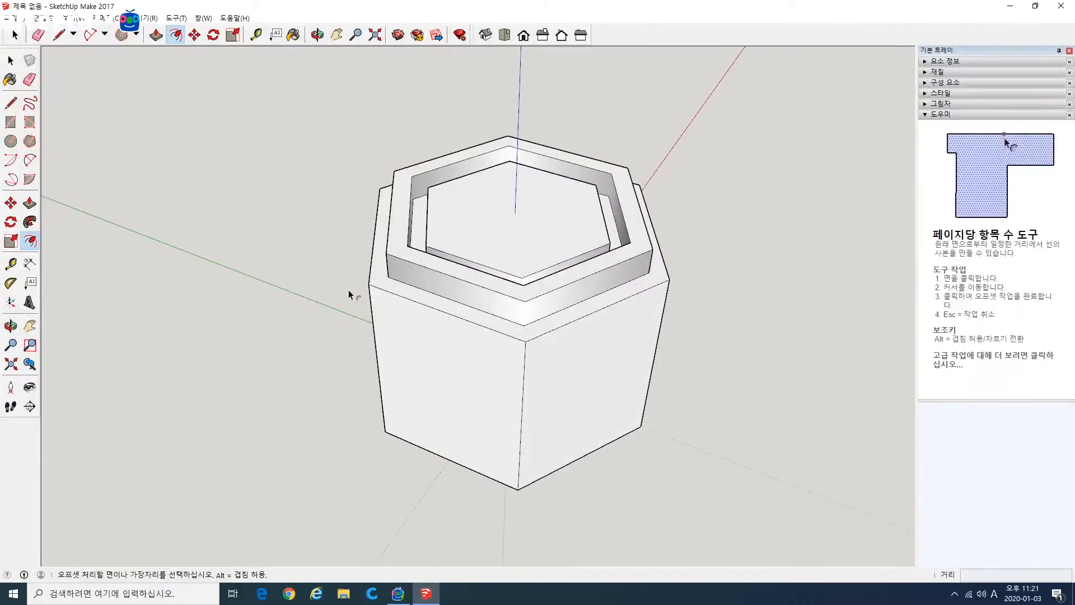
{"action": "left_click", "coordinate": [393, 250]}
{"action": "left_click", "coordinate": [372, 240]}
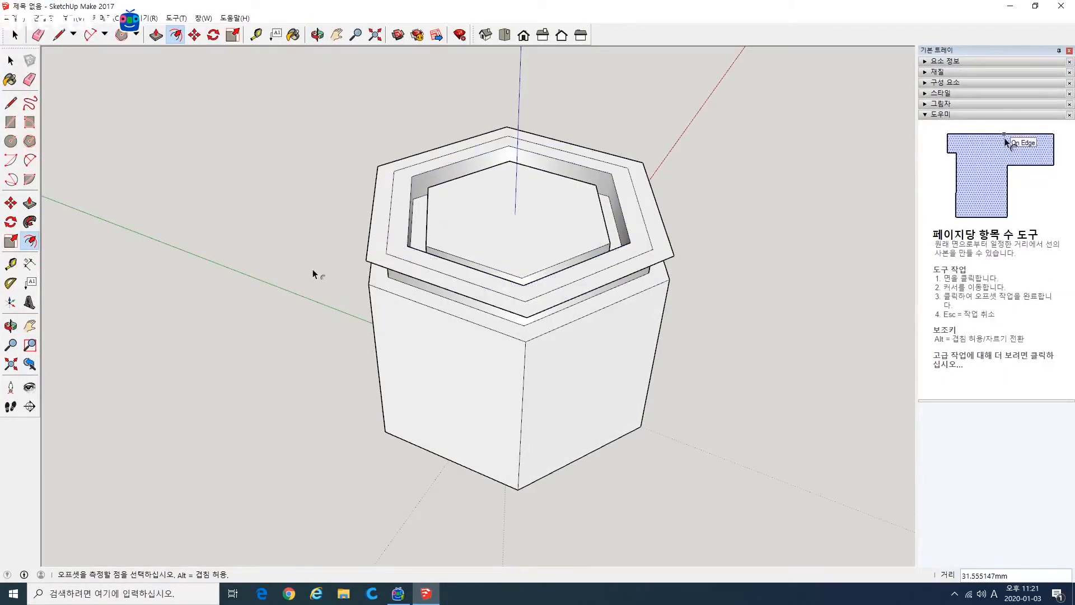
{"action": "middle_click_drag", "start_coordinate": [276, 292], "coordinate": [338, 355]}
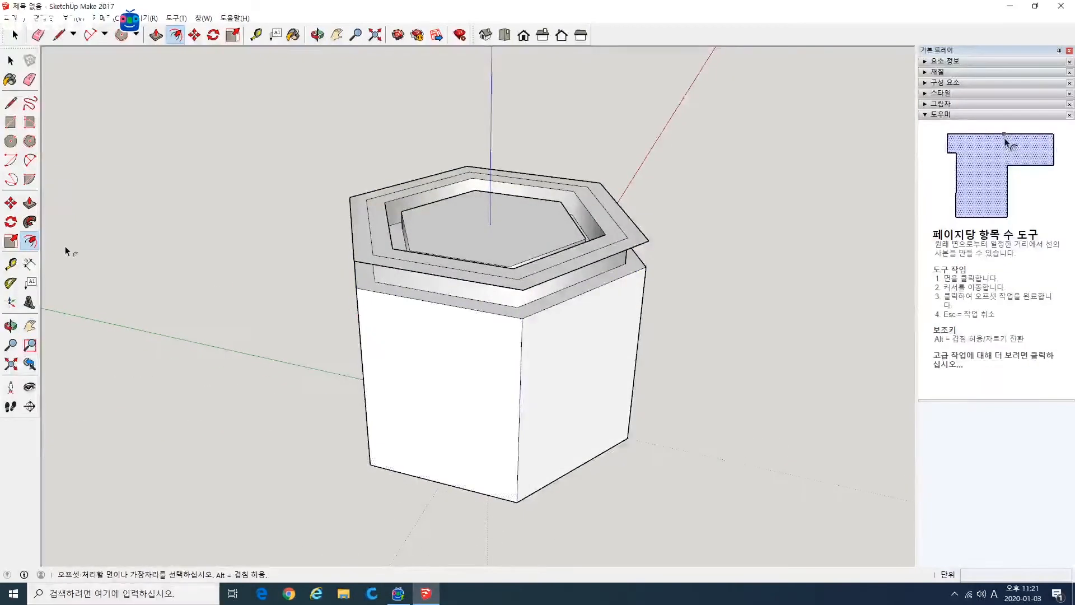
- Push/Pull the overhanging lip face upward by about 77 mm into a tall rim
{"action": "left_click", "coordinate": [30, 203]}
{"action": "left_click", "coordinate": [360, 242]}
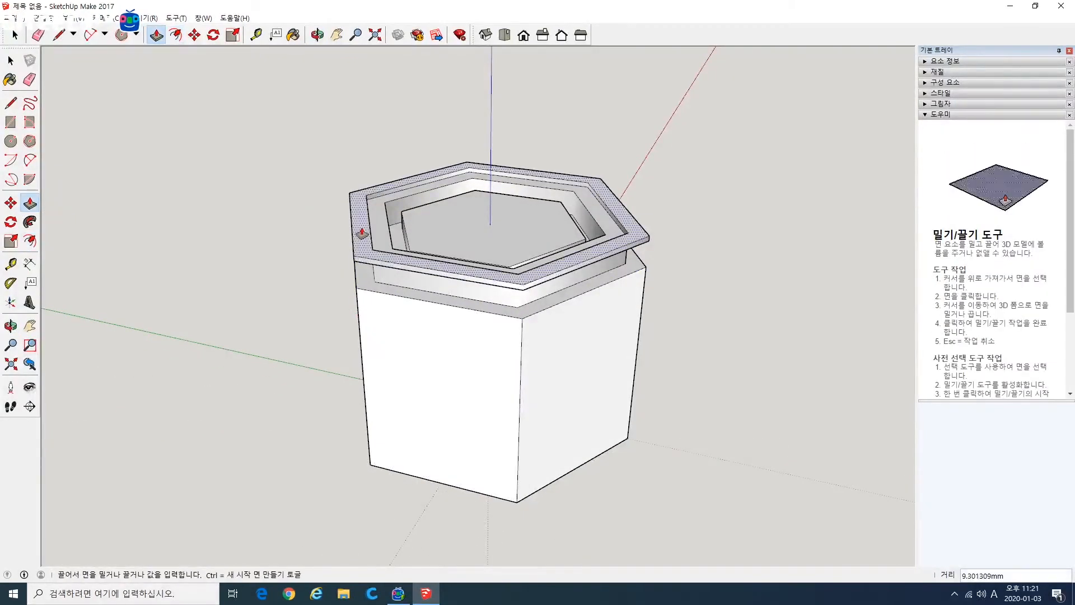
{"action": "left_click", "coordinate": [360, 200]}
{"action": "middle_click_drag", "start_coordinate": [346, 336], "coordinate": [422, 365]}
{"action": "key", "text": "p"}
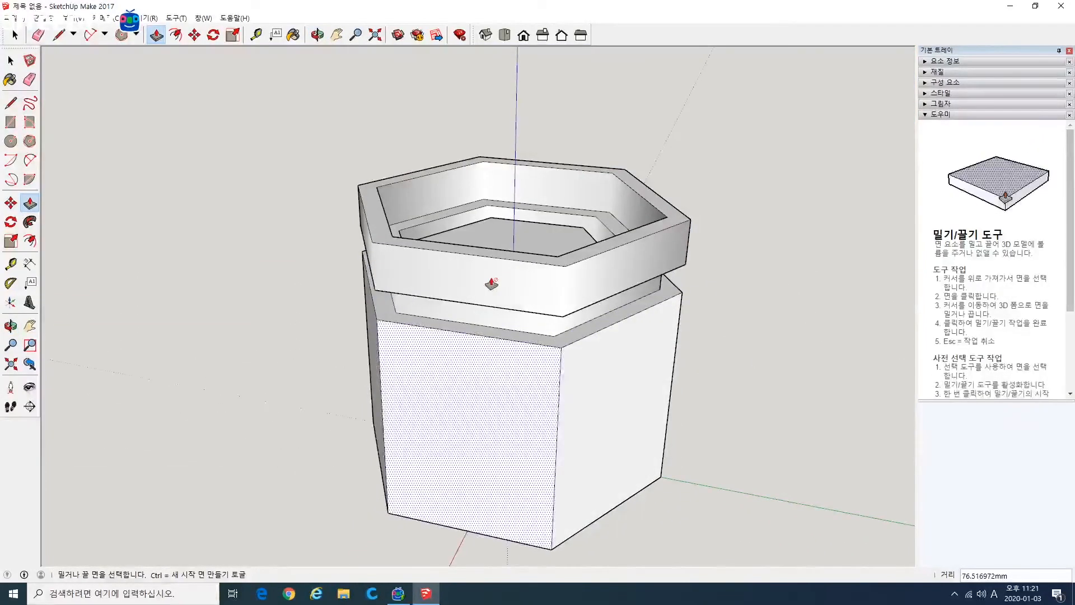
- Display the Styles toolbar and turn on X-ray for the model
{"action": "right_click", "coordinate": [643, 39]}
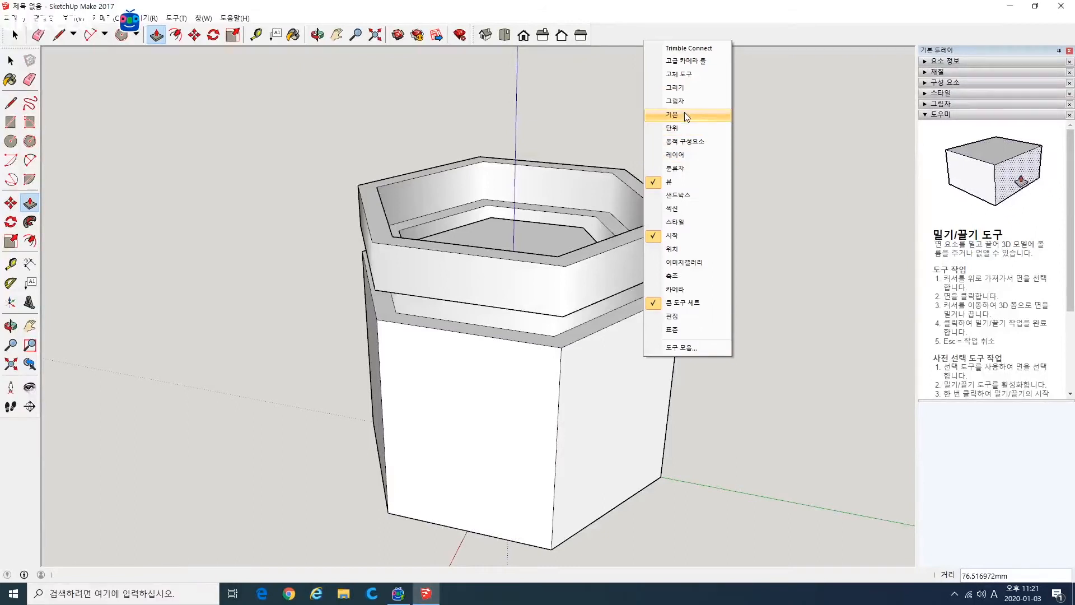
{"action": "left_click", "coordinate": [675, 222]}
{"action": "scroll", "coordinate": [512, 229], "scroll_direction": "up", "scroll_amount": 3}
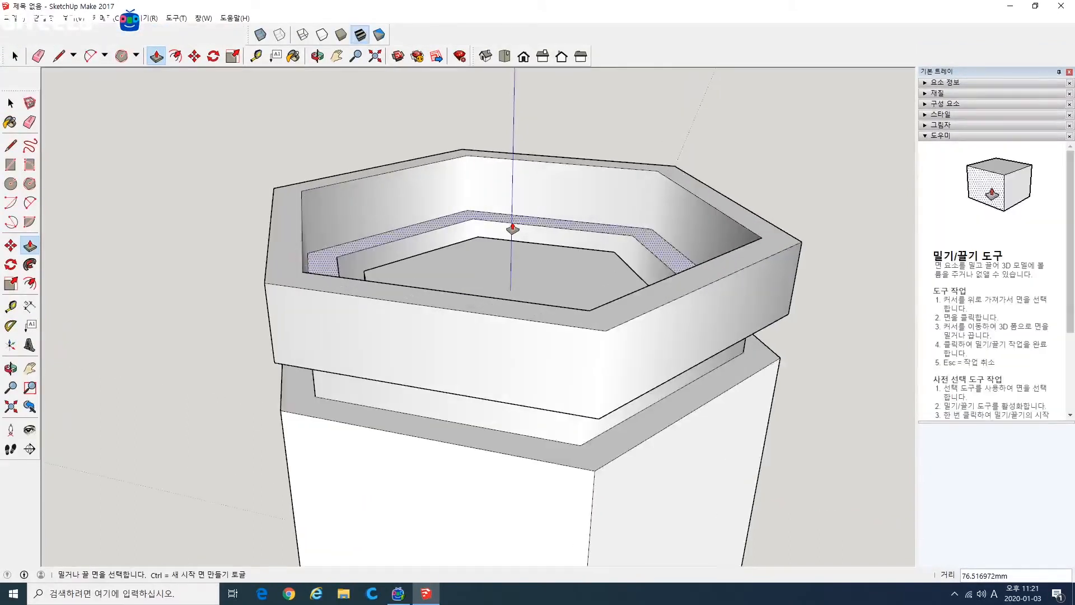
{"action": "left_click", "coordinate": [260, 35]}
- Examine the junction between the overhanging rim and the raised ring in X-ray, then turn X-ray off
{"action": "middle_click_drag", "start_coordinate": [428, 223], "coordinate": [453, 136]}
{"action": "key", "text": "p"}
{"action": "scroll", "coordinate": [312, 271], "scroll_direction": "up", "scroll_amount": 6}
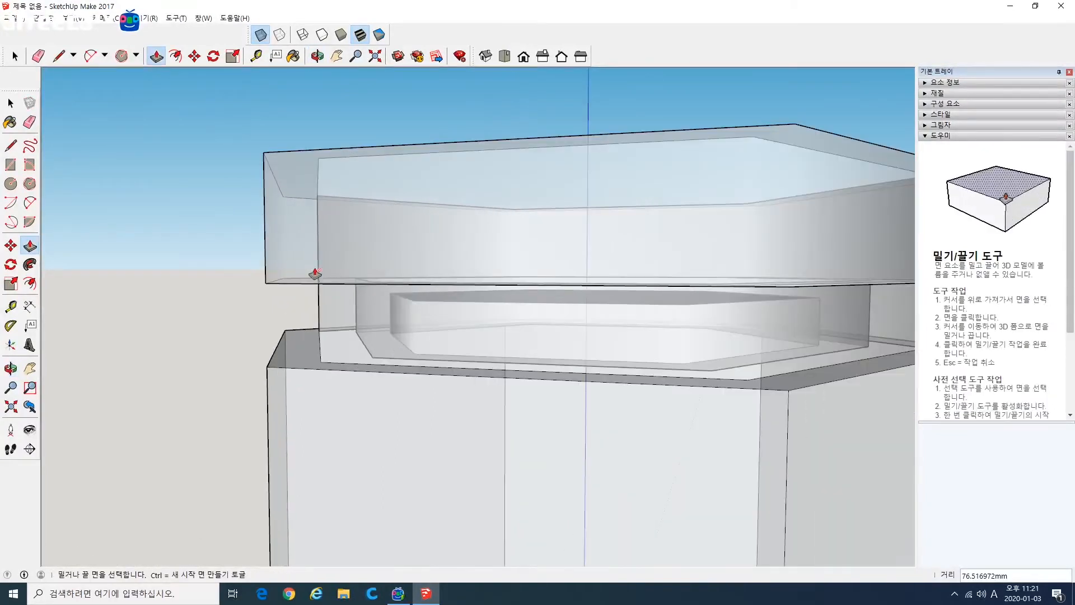
{"action": "mouse_move", "coordinate": [325, 316]}
{"action": "middle_mouse_down"}
{"action": "mouse_move", "coordinate": [327, 293]}
{"action": "mouse_move", "coordinate": [317, 293]}
{"action": "mouse_move", "coordinate": [323, 305]}
{"action": "mouse_move", "coordinate": [319, 297]}
{"action": "middle_mouse_up"}
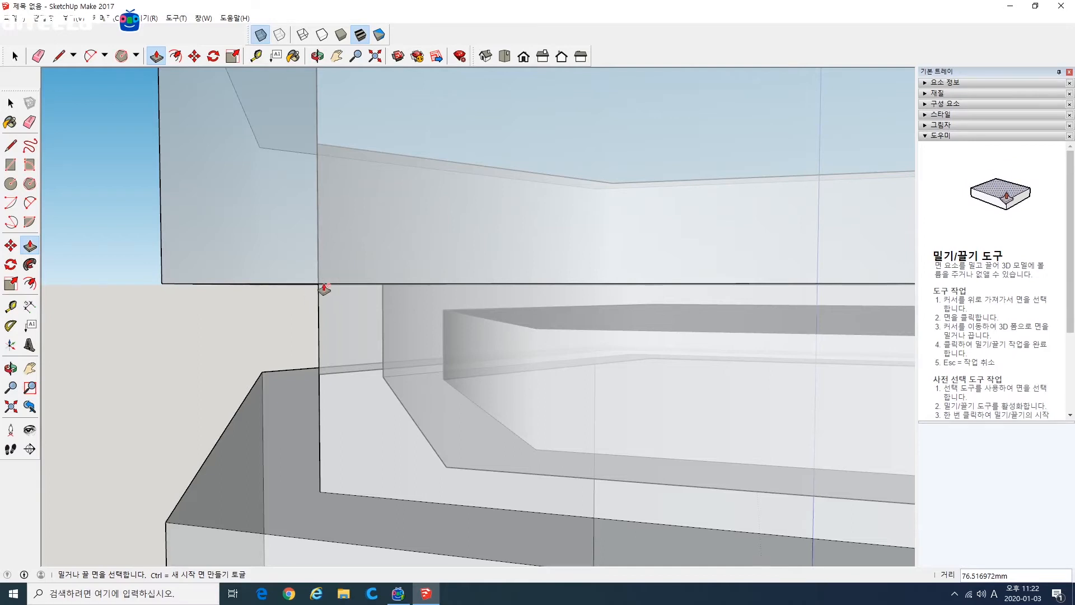
{"action": "middle_click_drag", "start_coordinate": [324, 289], "coordinate": [292, 329]}
{"action": "scroll", "coordinate": [413, 295], "scroll_direction": "down", "scroll_amount": 5}
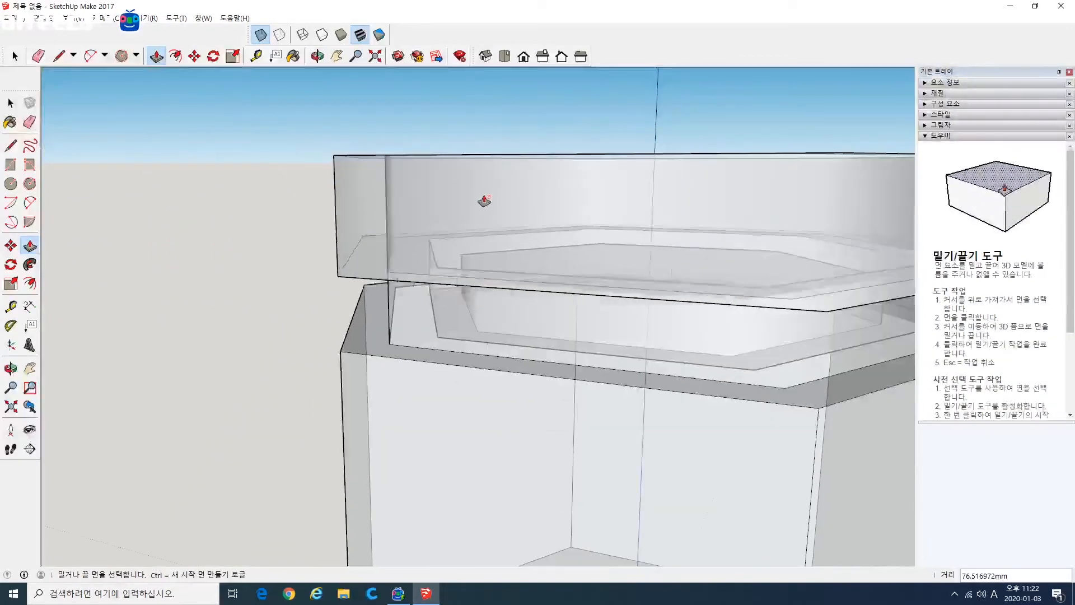
{"action": "mouse_move", "coordinate": [485, 200]}
{"action": "middle_mouse_down"}
{"action": "mouse_move", "coordinate": [451, 235]}
{"action": "mouse_move", "coordinate": [427, 307]}
{"action": "mouse_move", "coordinate": [473, 240]}
{"action": "middle_mouse_up"}
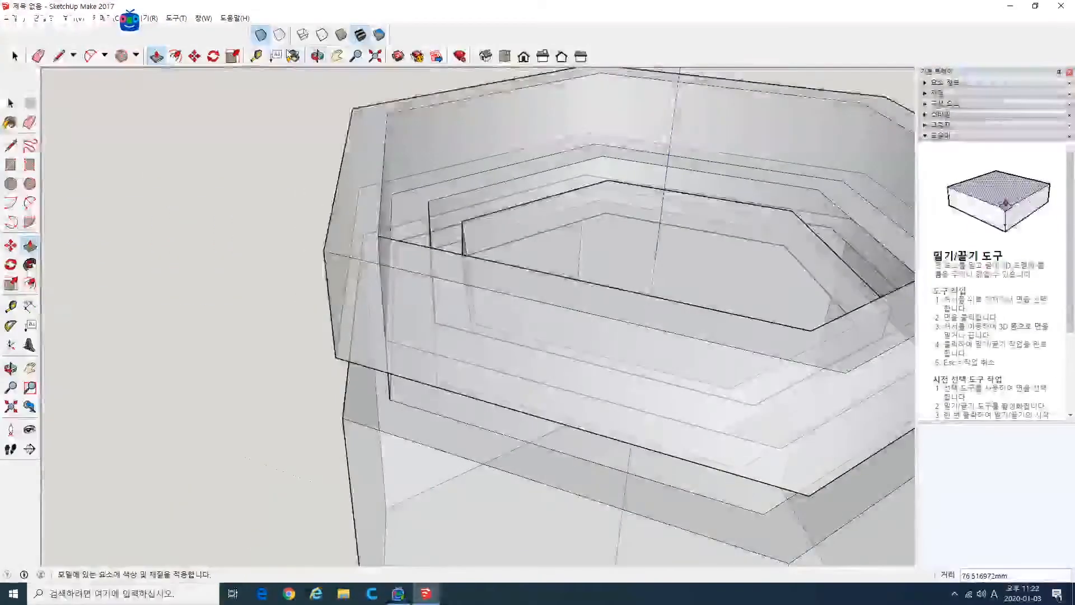
{"action": "left_click", "coordinate": [261, 36]}
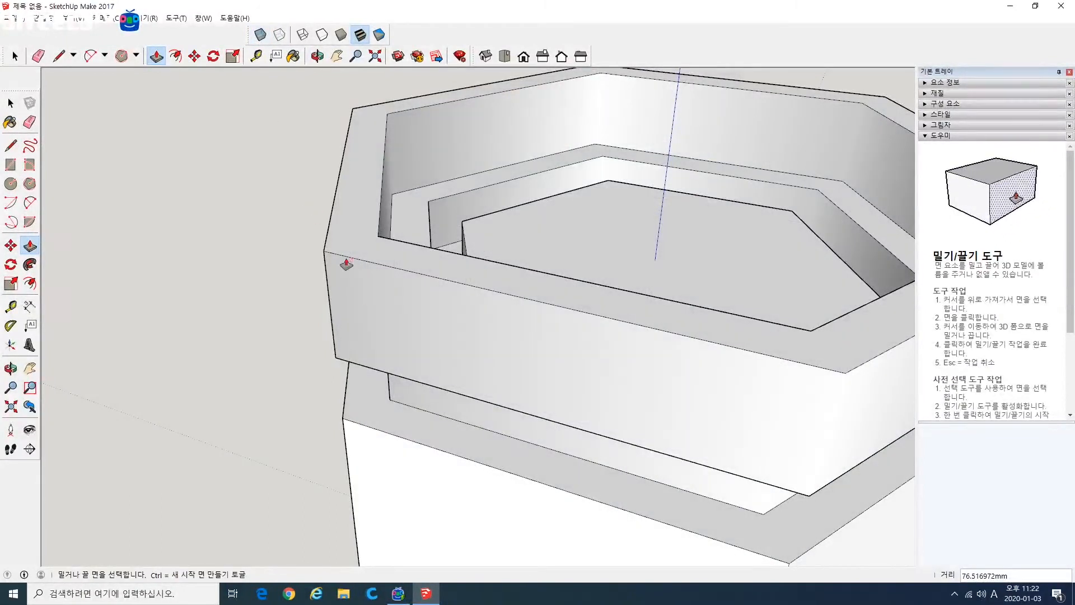
{"action": "middle_click_drag", "start_coordinate": [424, 335], "coordinate": [414, 289]}
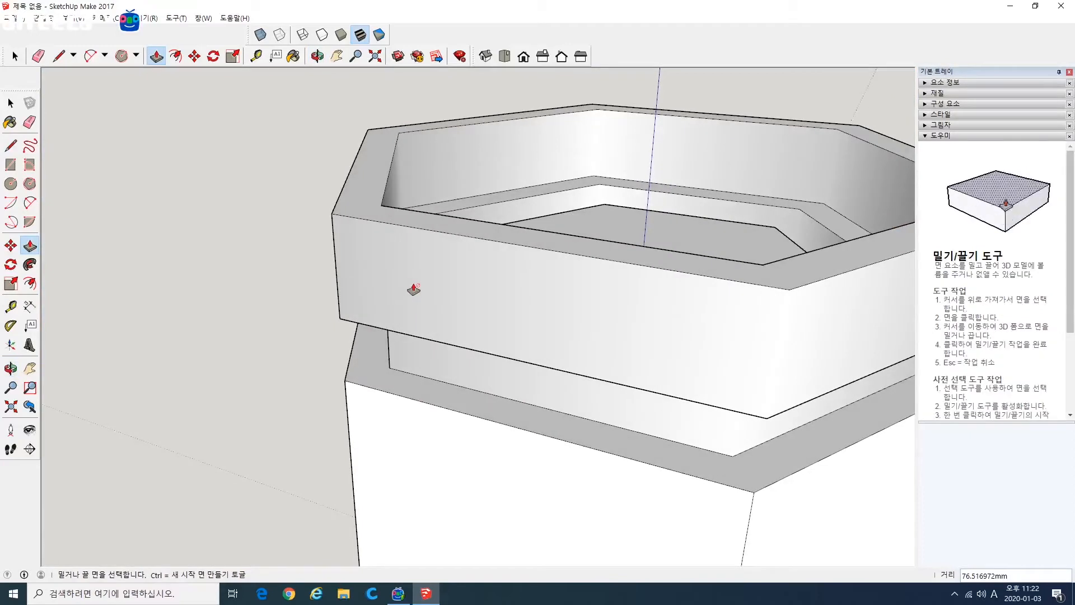
- Undo the rim's Push/Pull and the outward offset around the raised ring
{"action": "key", "text": "ctrl+z"}
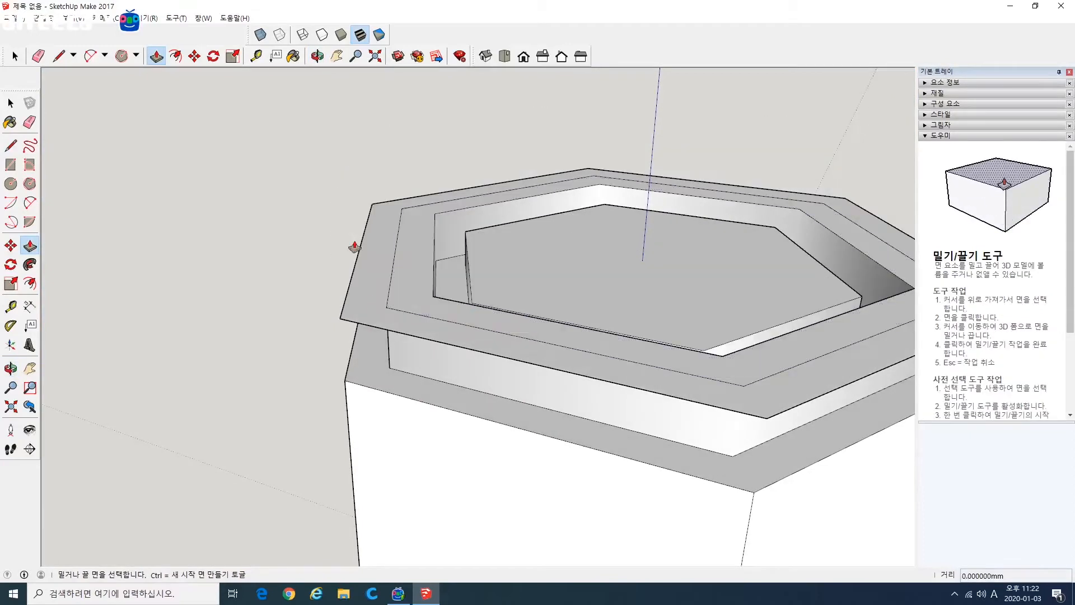
{"action": "double_click", "coordinate": [407, 291]}
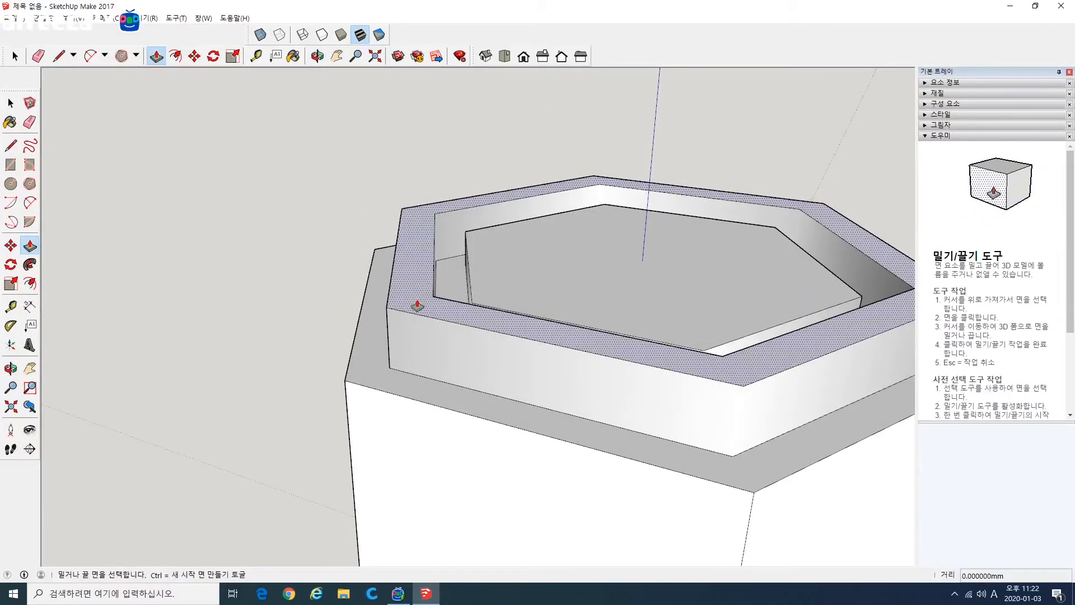
{"action": "left_click", "coordinate": [10, 104]}
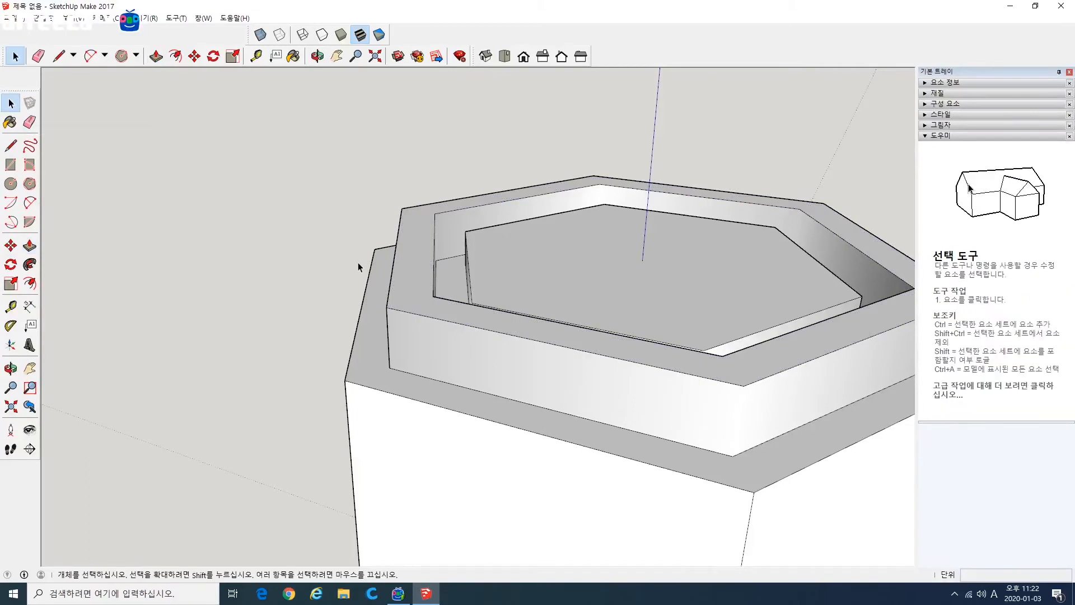
{"action": "middle_click_drag", "start_coordinate": [358, 262], "coordinate": [443, 310]}
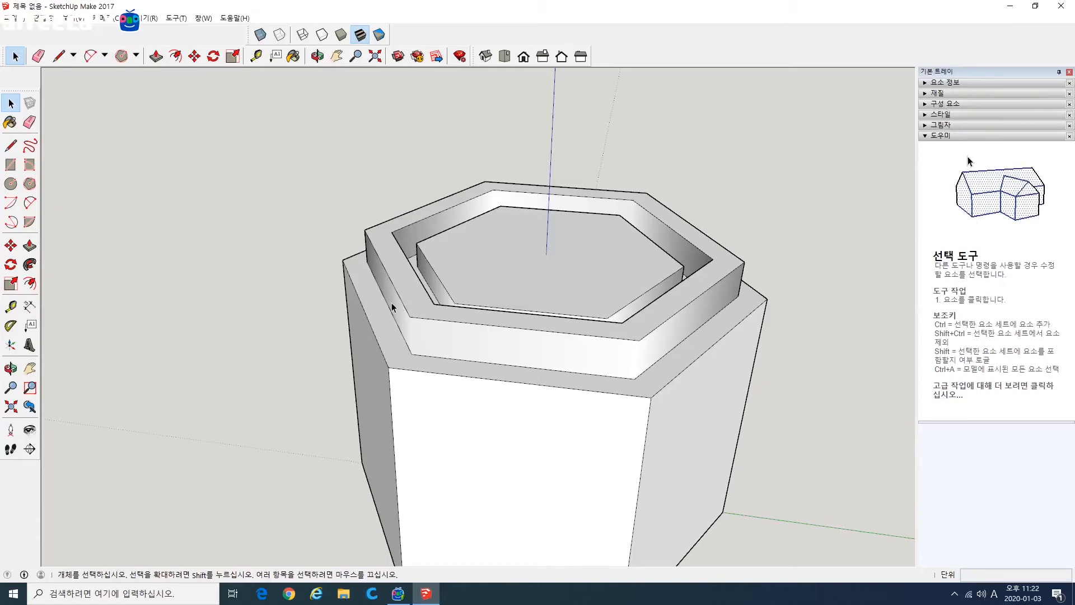
{"action": "middle_click_drag", "start_coordinate": [286, 292], "coordinate": [301, 301]}
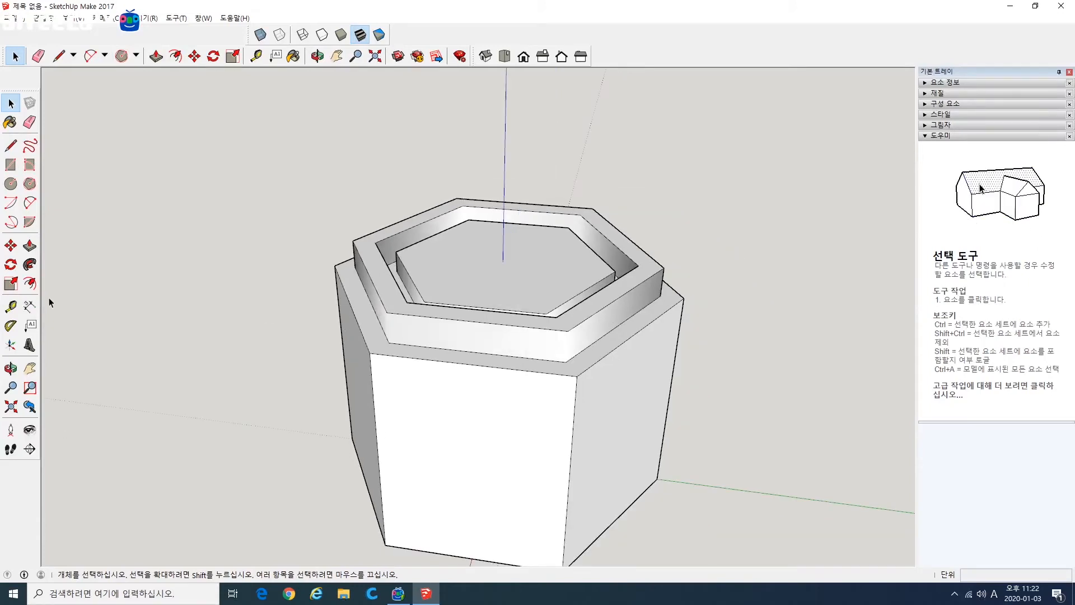
- Offset the outline of the prism's front side face inward to form an inner panel
{"action": "left_click", "coordinate": [30, 284]}
{"action": "left_click", "coordinate": [447, 361]}
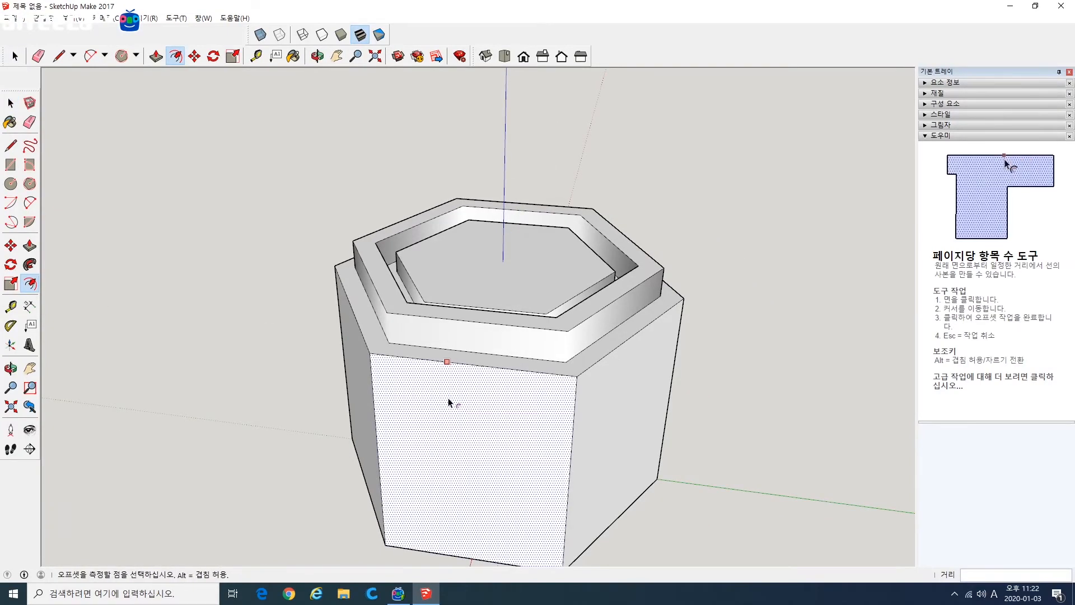
{"action": "left_click", "coordinate": [475, 386]}
- Offset the outer edge of the ledge around the raised ring inward to form a narrow border strip
{"action": "left_click", "coordinate": [588, 368]}
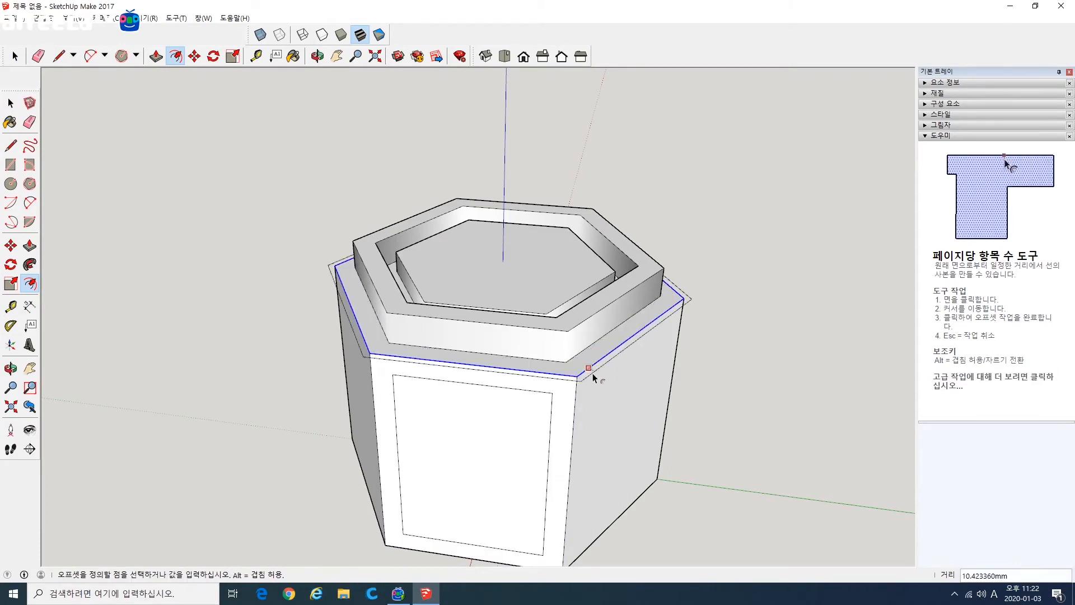
{"action": "left_click", "coordinate": [619, 348]}
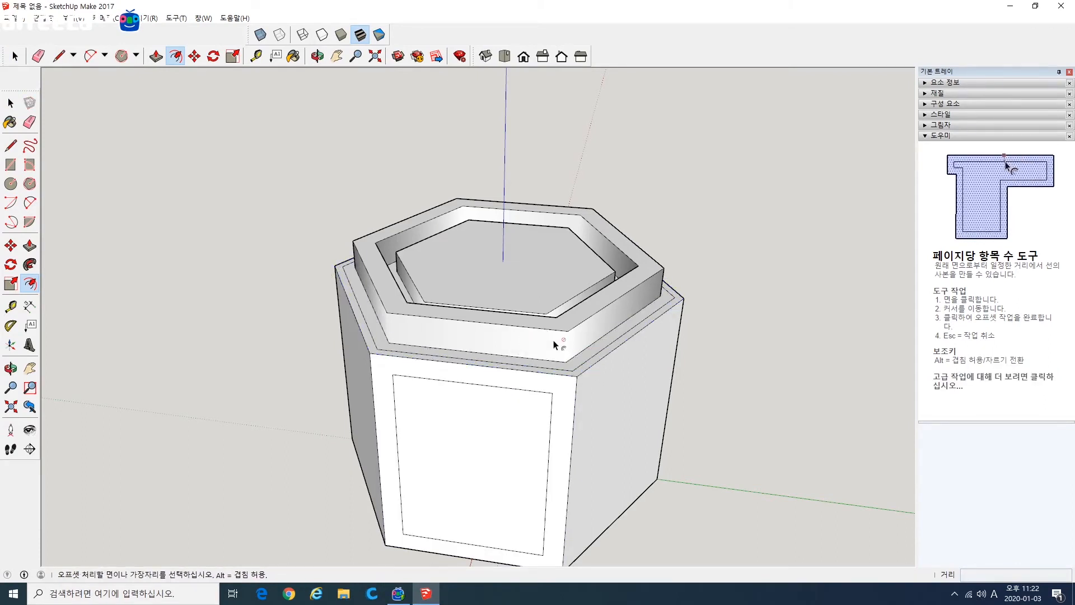
{"action": "mouse_move", "coordinate": [446, 361]}
{"action": "middle_mouse_down"}
{"action": "mouse_move", "coordinate": [540, 350]}
{"action": "mouse_move", "coordinate": [426, 364]}
{"action": "middle_mouse_up"}
{"action": "left_click", "coordinate": [427, 357]}
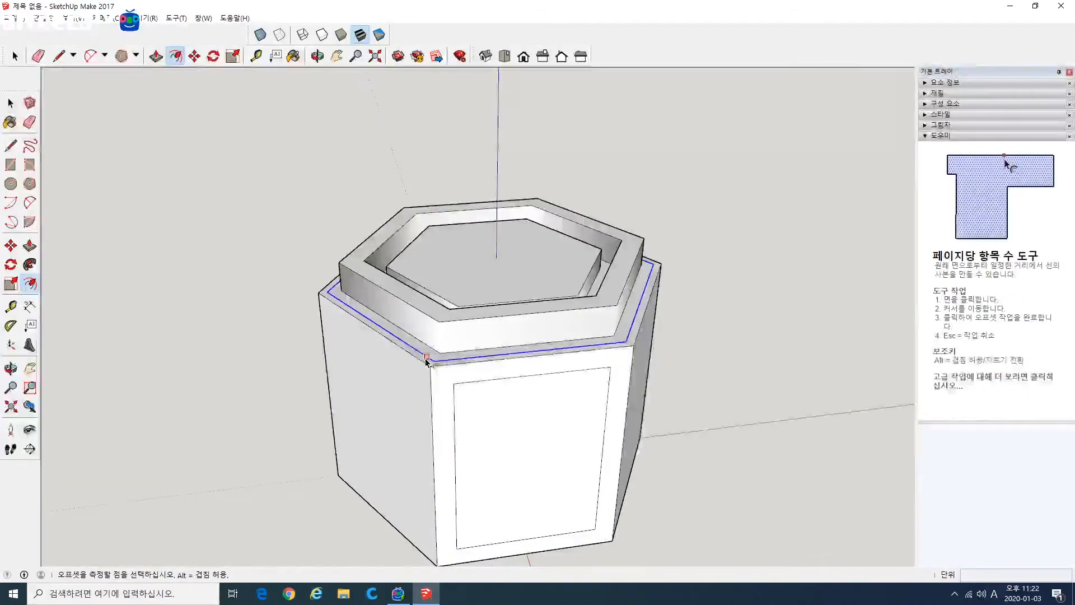
{"action": "left_click", "coordinate": [427, 360]}
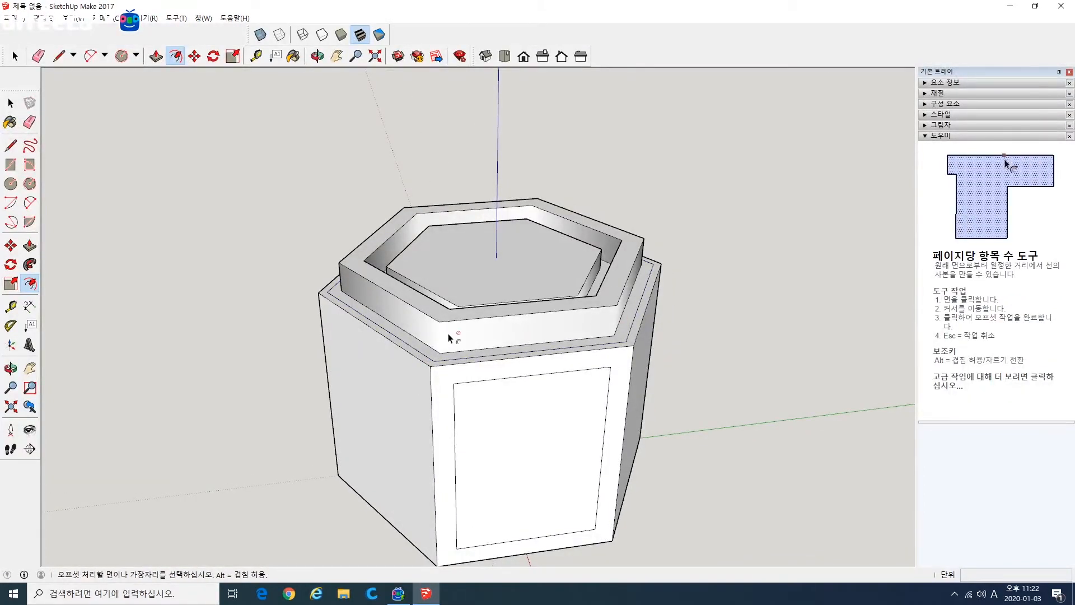
{"action": "left_click", "coordinate": [424, 373]}
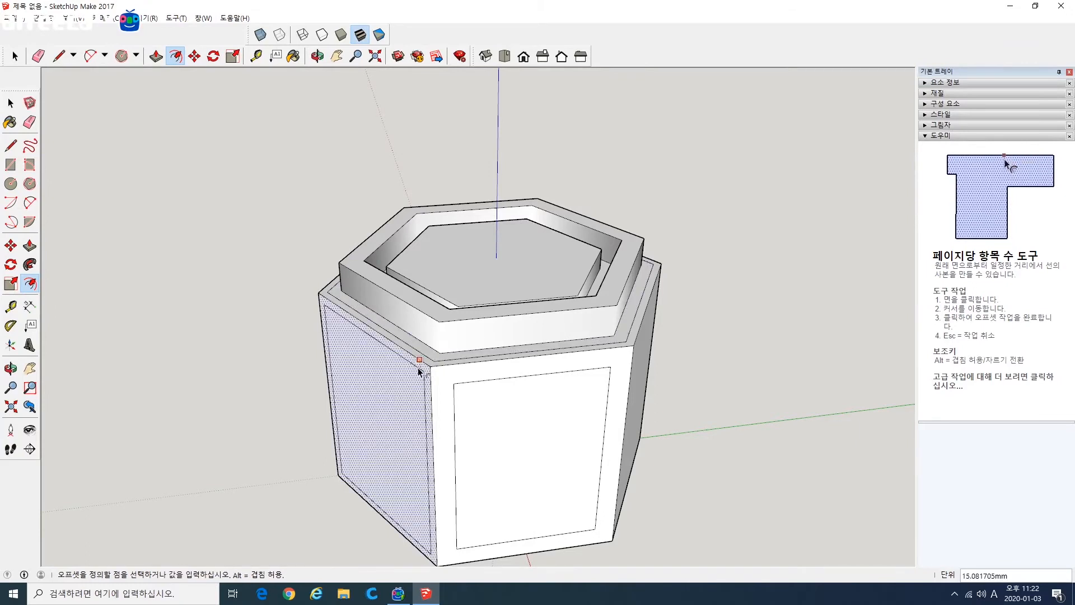
{"action": "middle_click_drag", "start_coordinate": [421, 368], "coordinate": [435, 335]}
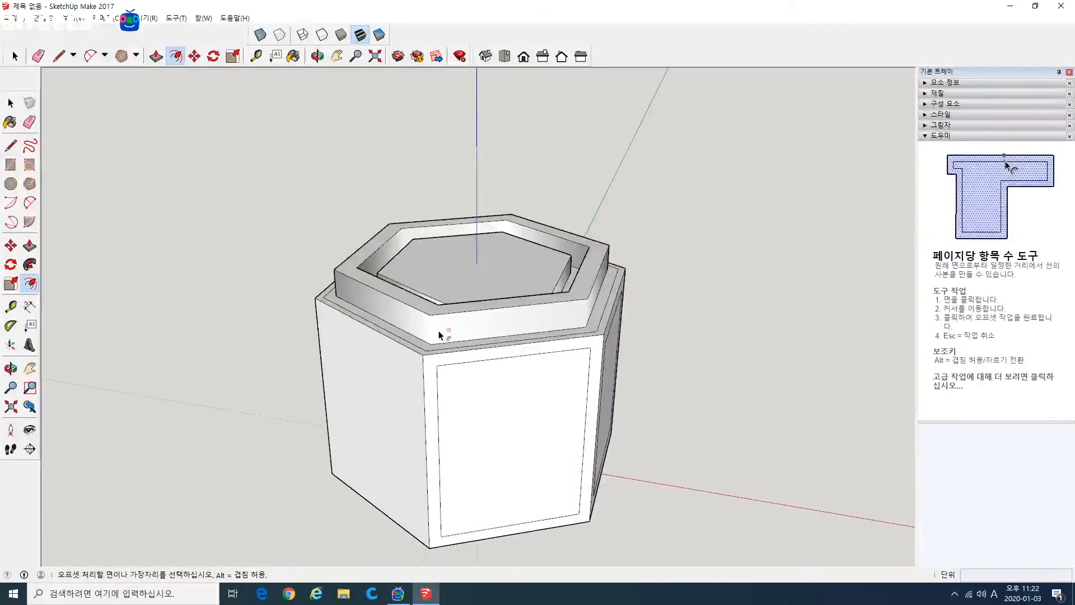
{"action": "left_click", "coordinate": [415, 310]}
{"action": "key", "text": "Escape"}
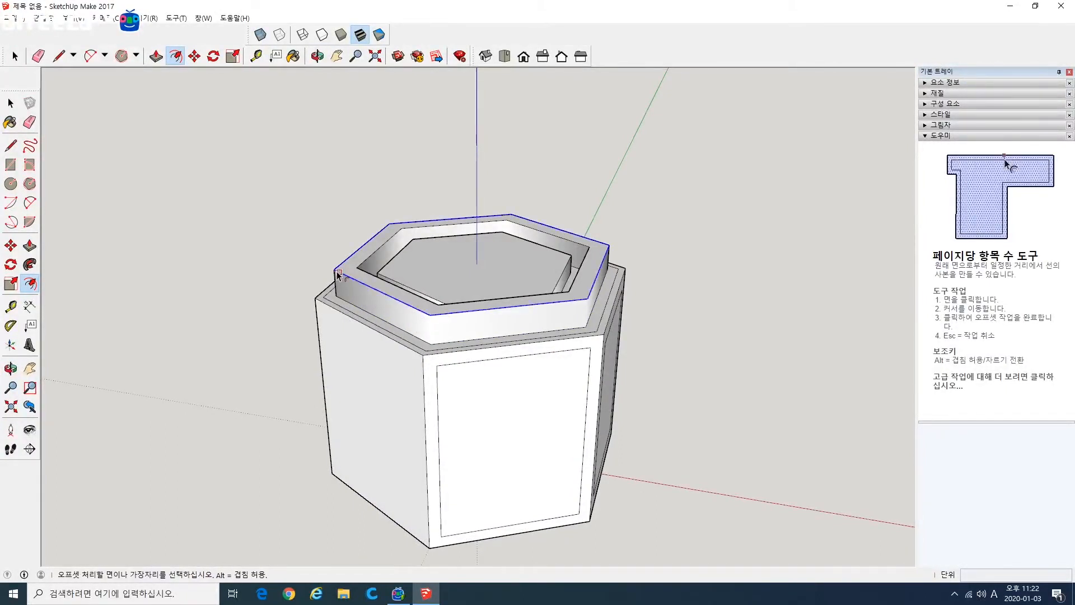
{"action": "left_click", "coordinate": [338, 301]}
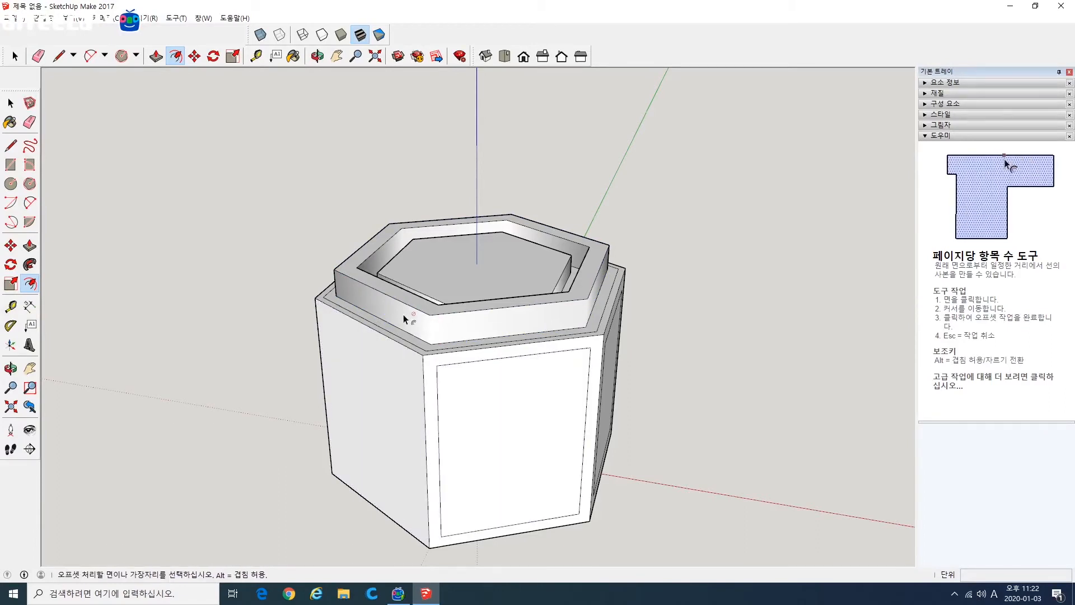
{"action": "middle_click_drag", "start_coordinate": [387, 370], "coordinate": [412, 343]}
{"action": "scroll", "coordinate": [412, 342], "scroll_direction": "up", "scroll_amount": 2}
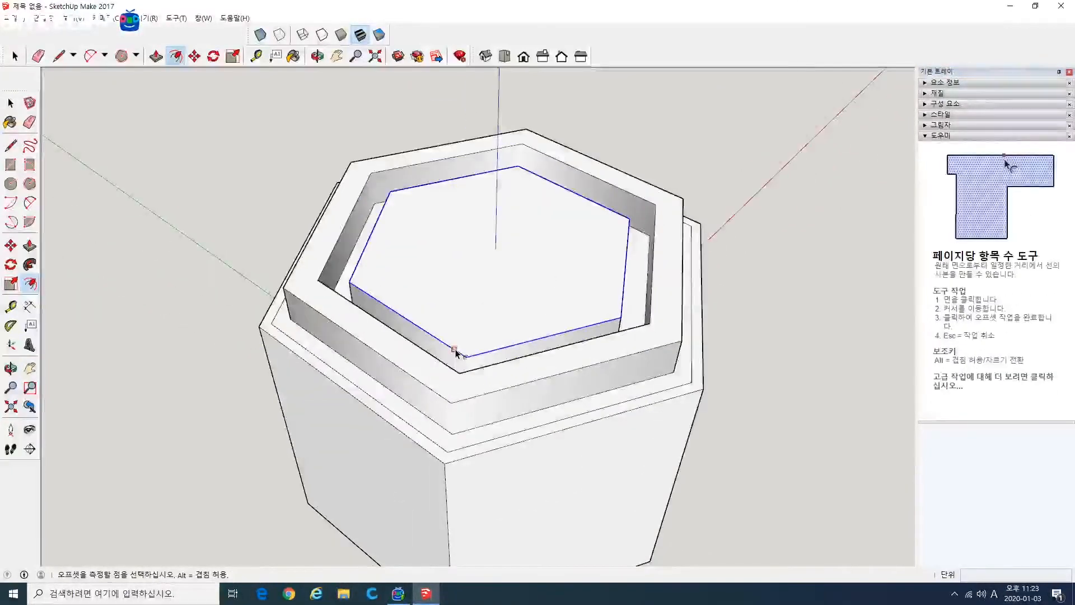
{"action": "scroll", "coordinate": [442, 389], "scroll_direction": "down", "scroll_amount": 2}
{"action": "middle_click_drag", "start_coordinate": [475, 424], "coordinate": [345, 413]}
- Select the entire hexagonal prism model and delete it
{"action": "left_click", "coordinate": [15, 110]}
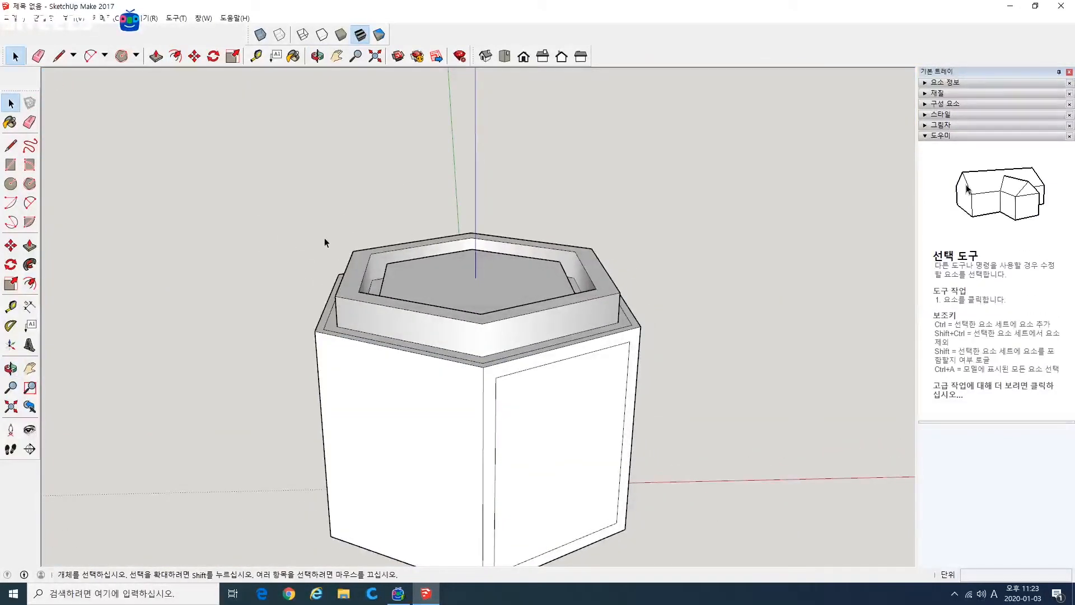
{"action": "middle_click_drag", "start_coordinate": [522, 357], "coordinate": [267, 199]}
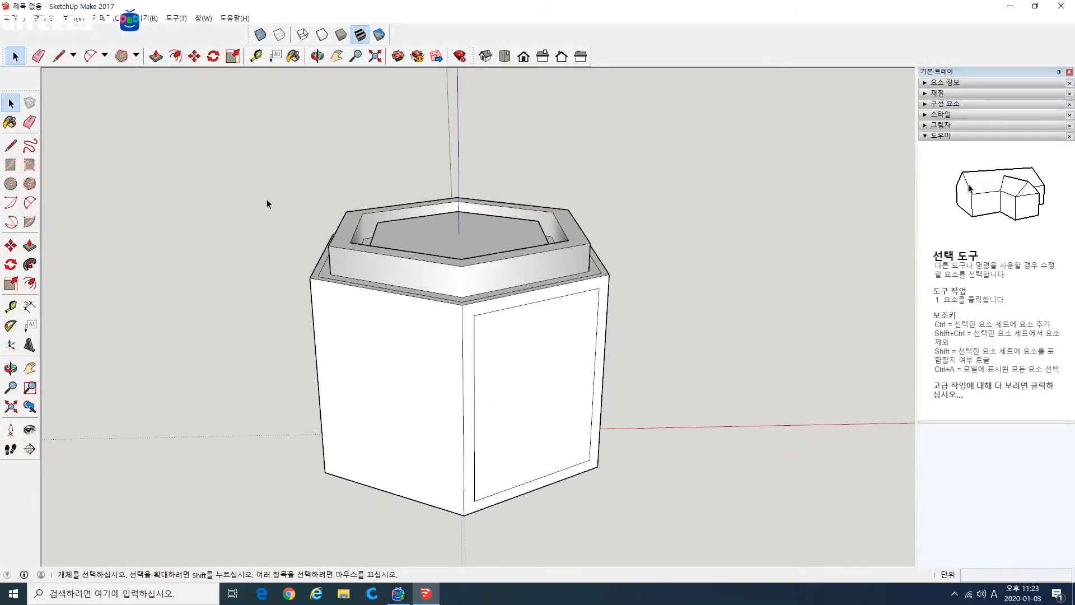
{"action": "left_click_drag", "start_coordinate": [266, 200], "coordinate": [738, 547]}
{"action": "left_click_drag", "start_coordinate": [664, 504], "coordinate": [322, 226]}
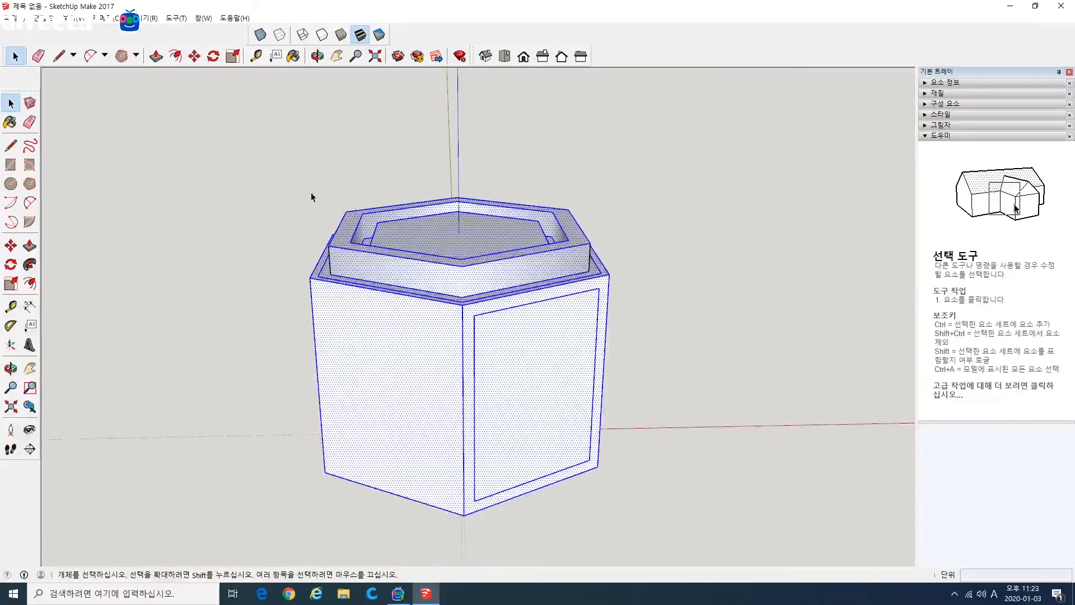
{"action": "key", "text": "Delete"}
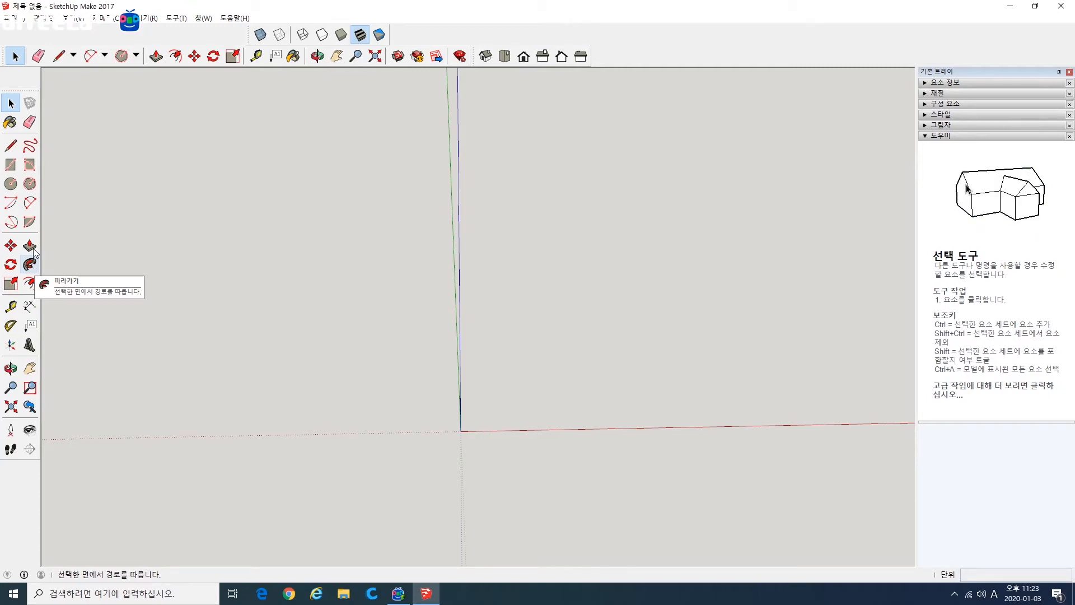
{"action": "middle_click_drag", "start_coordinate": [324, 370], "coordinate": [481, 380]}
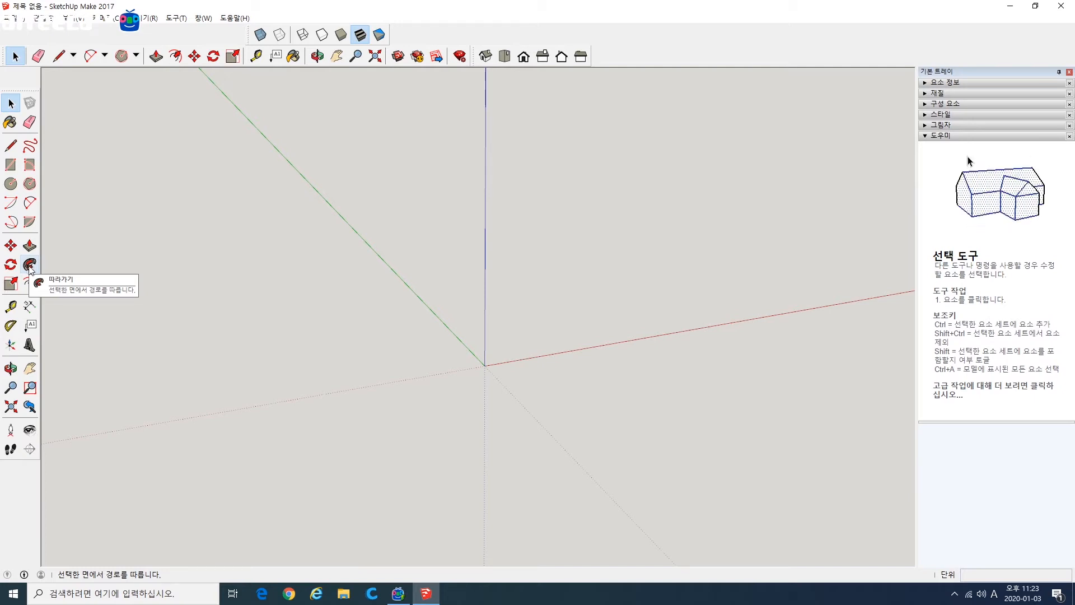
{"action": "left_click", "coordinate": [12, 166]}
{"action": "left_click", "coordinate": [410, 335]}
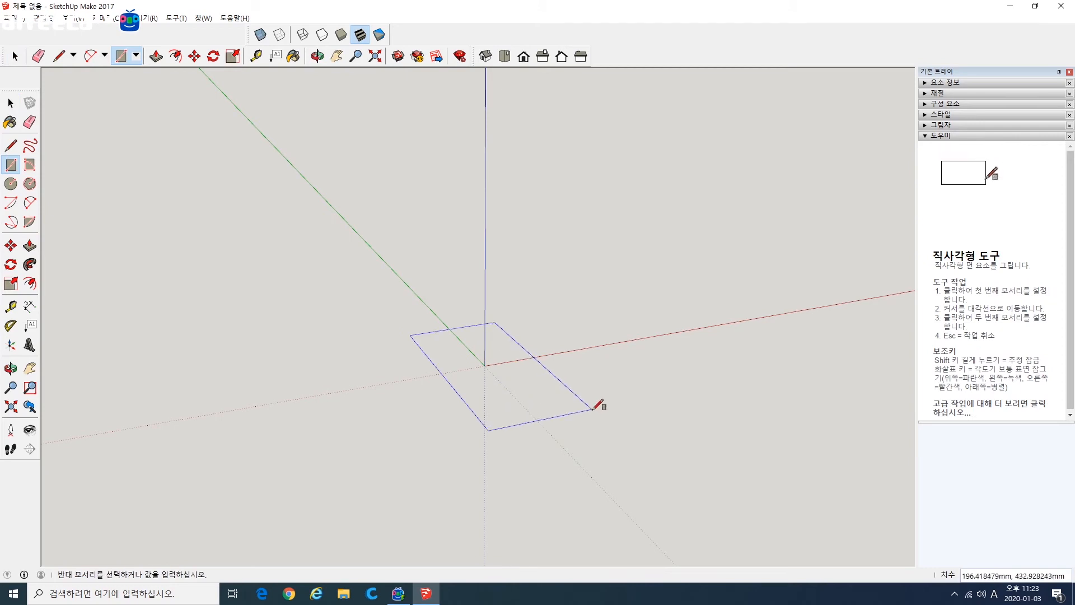
{"action": "left_click", "coordinate": [600, 412]}
{"action": "left_click", "coordinate": [11, 146]}
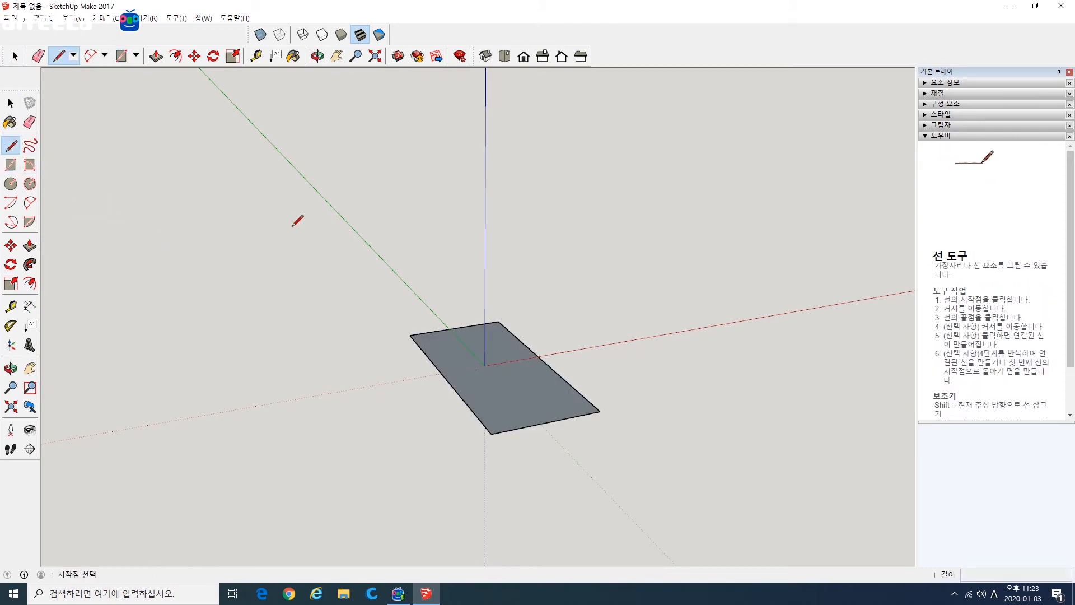
{"action": "middle_click_drag", "start_coordinate": [325, 228], "coordinate": [329, 291]}
{"action": "key", "text": "space"}
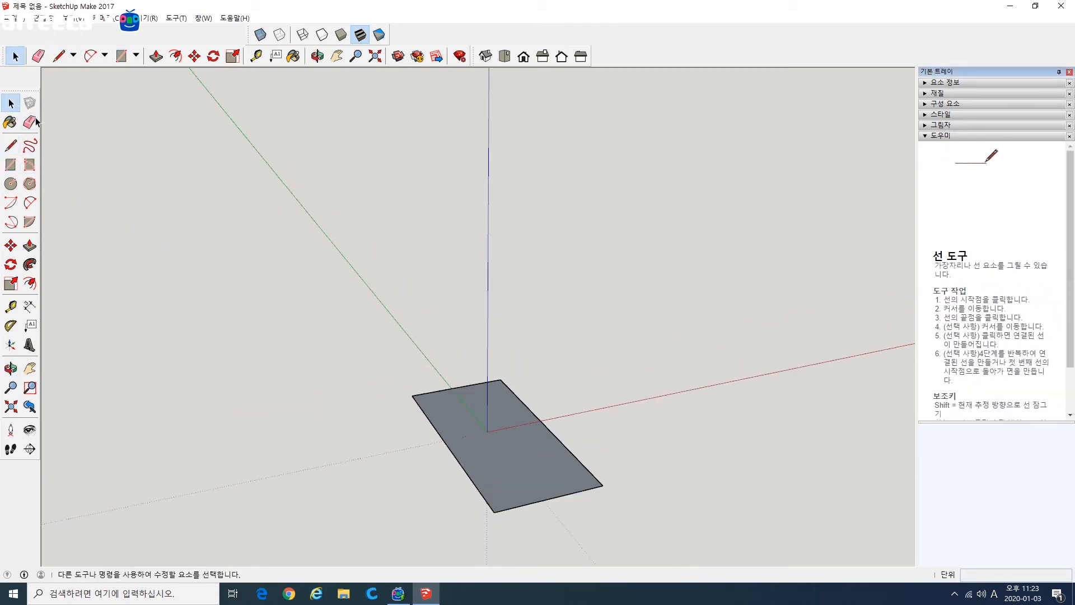
{"action": "left_click_drag", "start_coordinate": [228, 242], "coordinate": [647, 556]}
{"action": "key", "text": "Delete"}
- Draw a circle with a radius of about 156 mm centred on the origin on the ground plane
{"action": "left_click", "coordinate": [10, 184]}
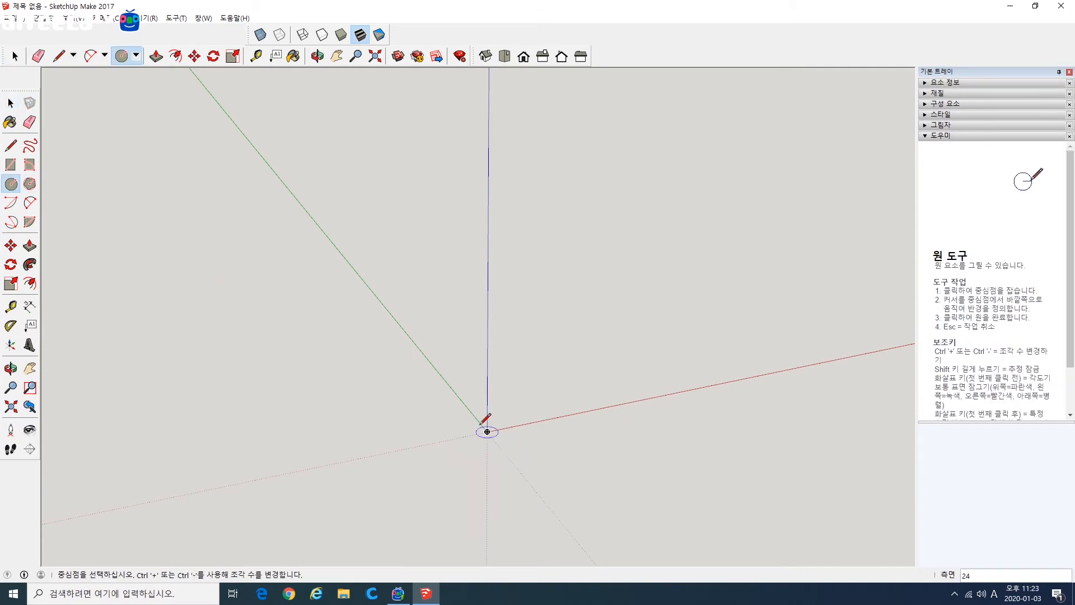
{"action": "left_click", "coordinate": [487, 430]}
{"action": "left_click", "coordinate": [537, 466]}
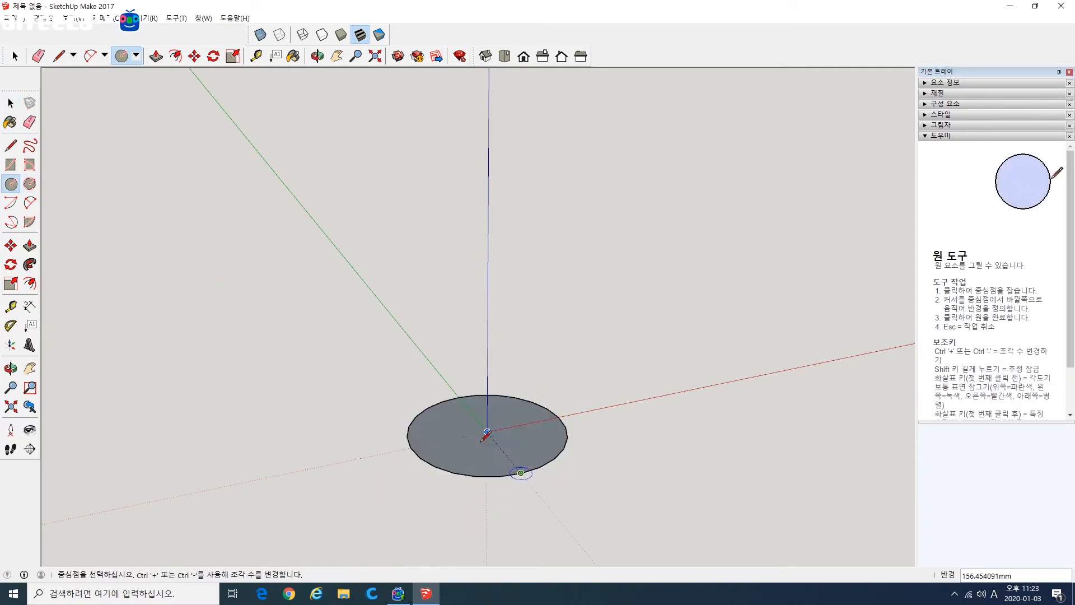
- Draw a five-segment open line path that starts on the blue axis above the circle, rises vertically and bends over sideways and down
{"action": "left_click", "coordinate": [10, 145]}
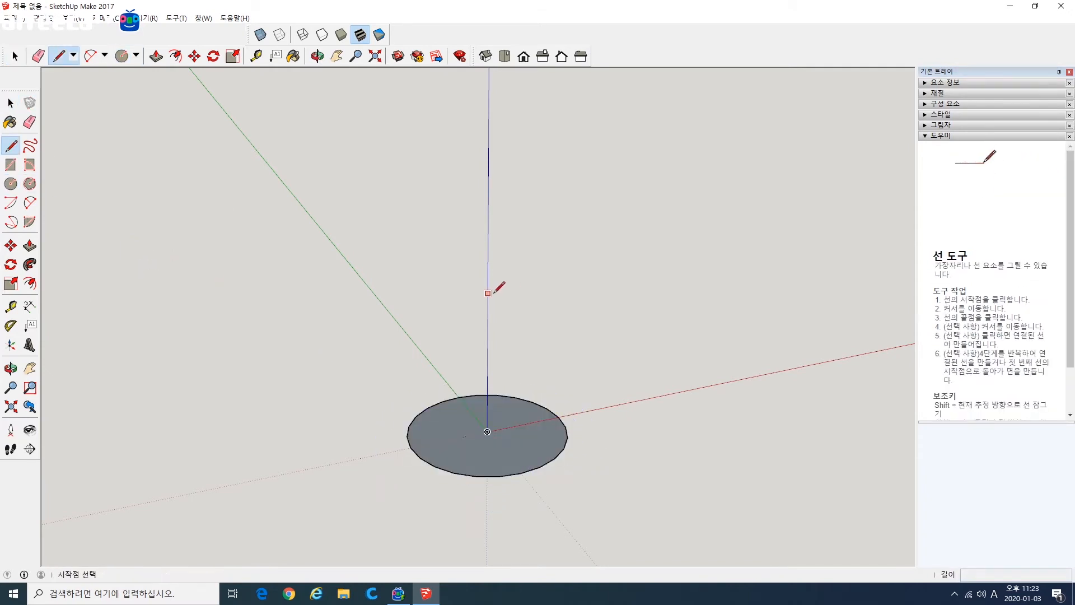
{"action": "left_click", "coordinate": [488, 293]}
{"action": "left_click", "coordinate": [563, 112]}
{"action": "left_click", "coordinate": [686, 104]}
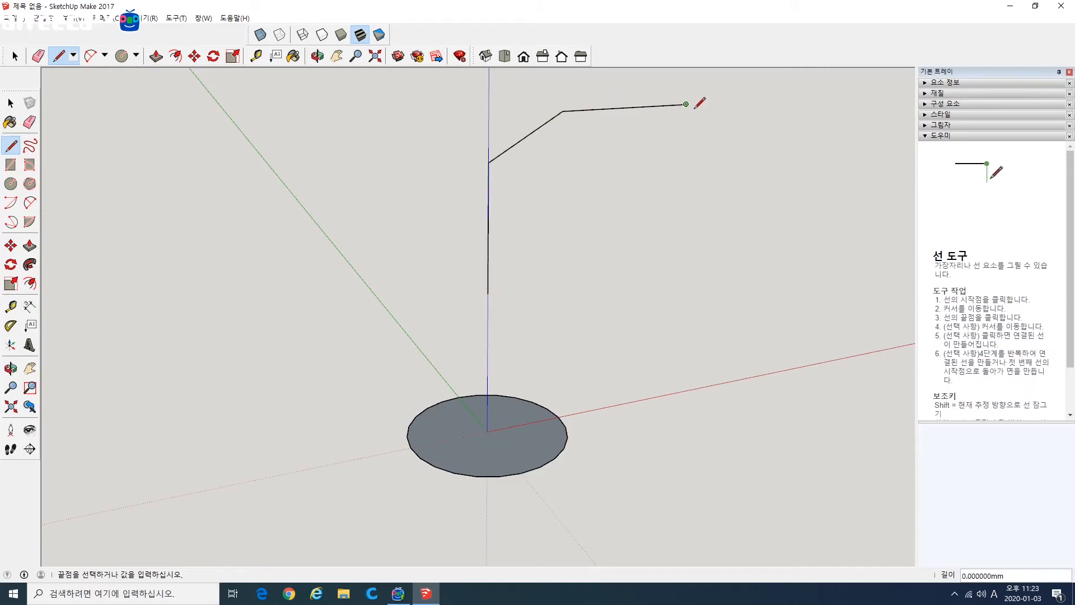
{"action": "left_click", "coordinate": [860, 137]}
{"action": "left_click", "coordinate": [881, 238]}
{"action": "key", "text": "Escape"}
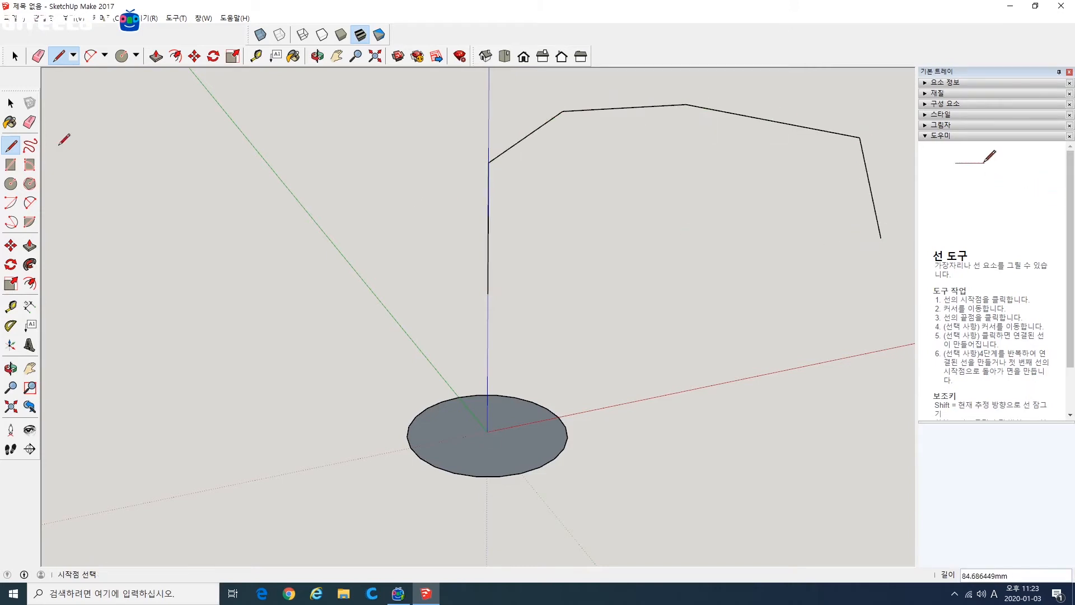
{"action": "key", "text": "space"}
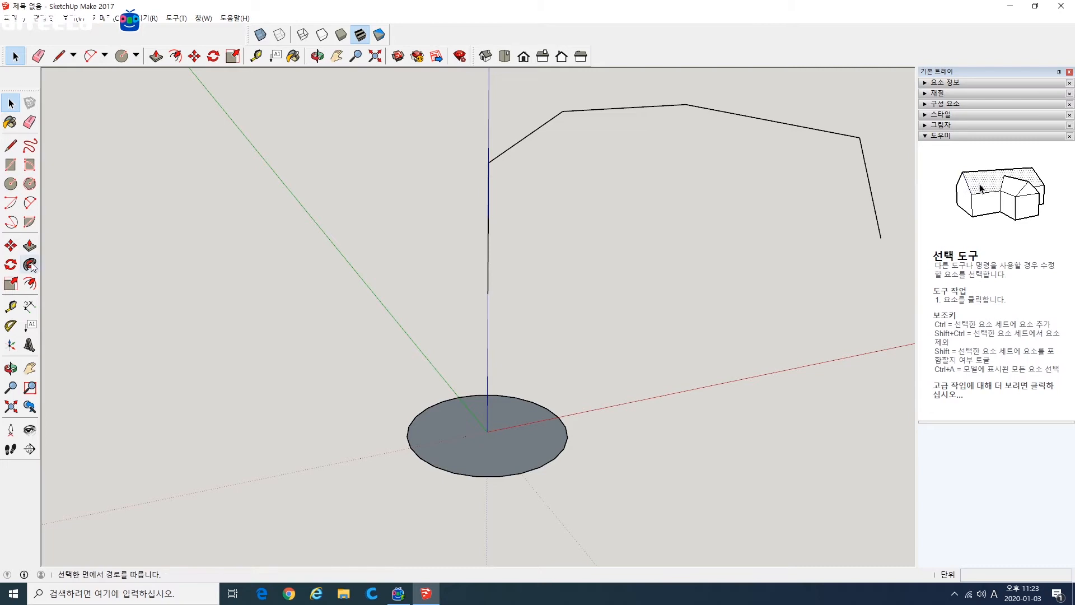
- Sweep the circle along the whole line path with Follow Me and examine the resulting pipe from several sides
{"action": "left_click", "coordinate": [30, 265]}
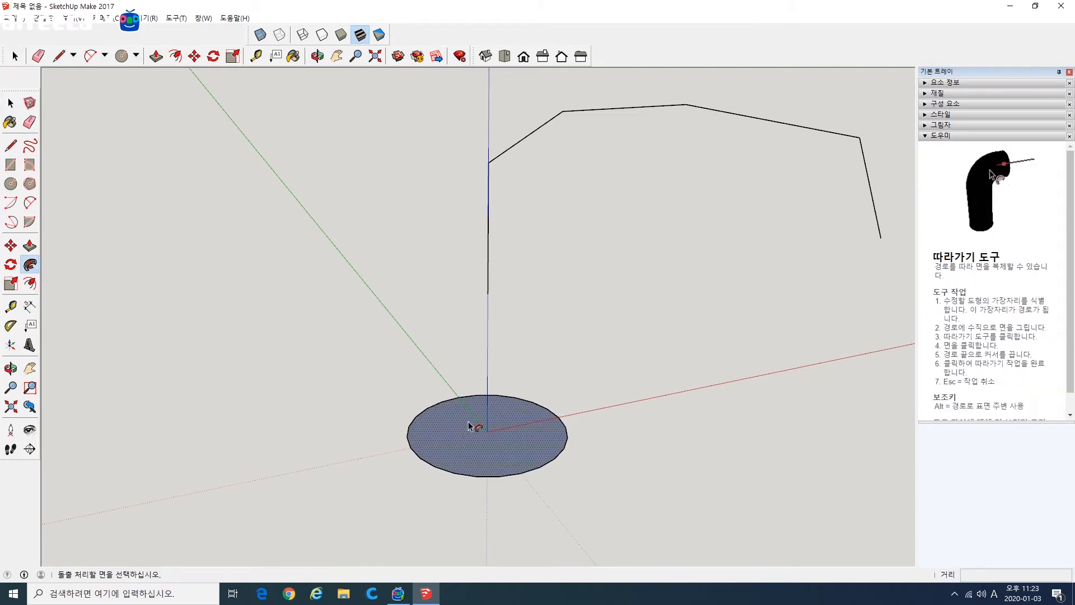
{"action": "left_click", "coordinate": [496, 428]}
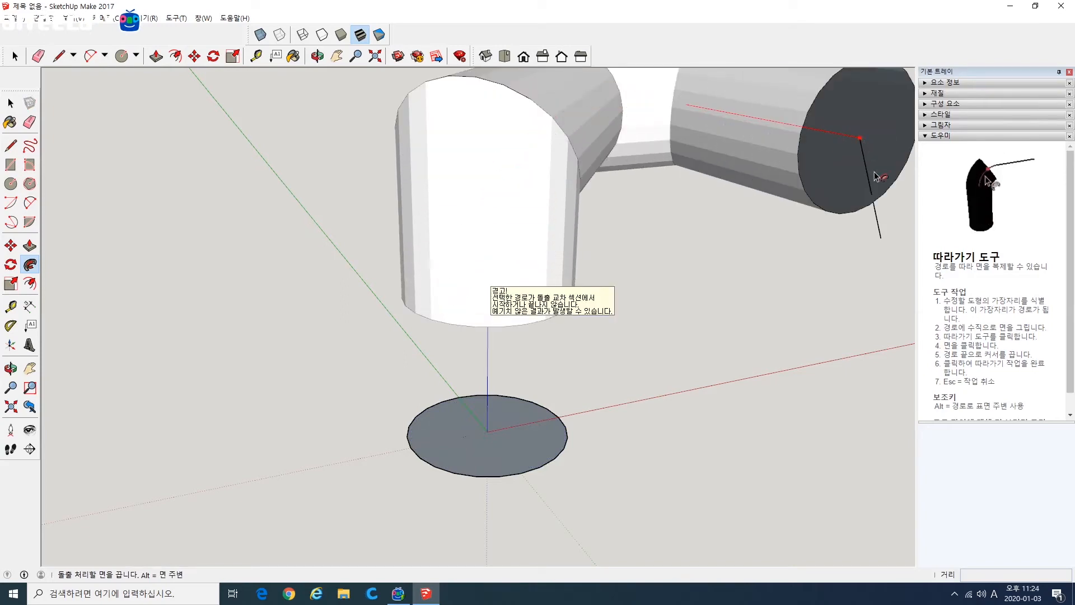
{"action": "left_click", "coordinate": [884, 240]}
{"action": "scroll", "coordinate": [791, 257], "scroll_direction": "down", "scroll_amount": 3}
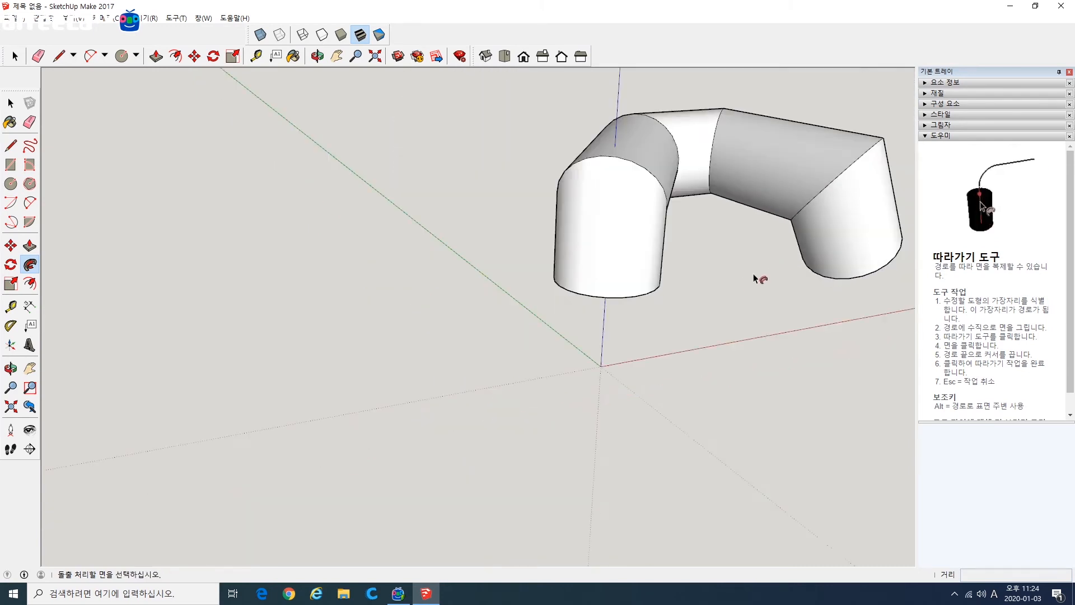
{"action": "middle_click_drag", "start_coordinate": [754, 278], "coordinate": [624, 384]}
{"action": "middle_click_drag", "start_coordinate": [514, 313], "coordinate": [449, 343]}
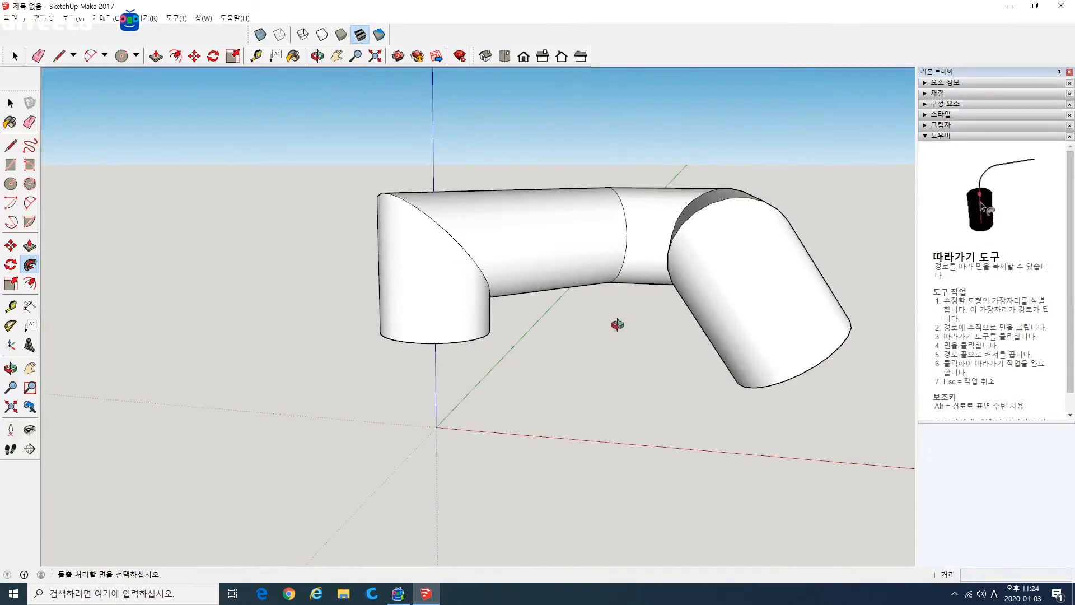
{"action": "middle_click_drag", "start_coordinate": [618, 325], "coordinate": [287, 304]}
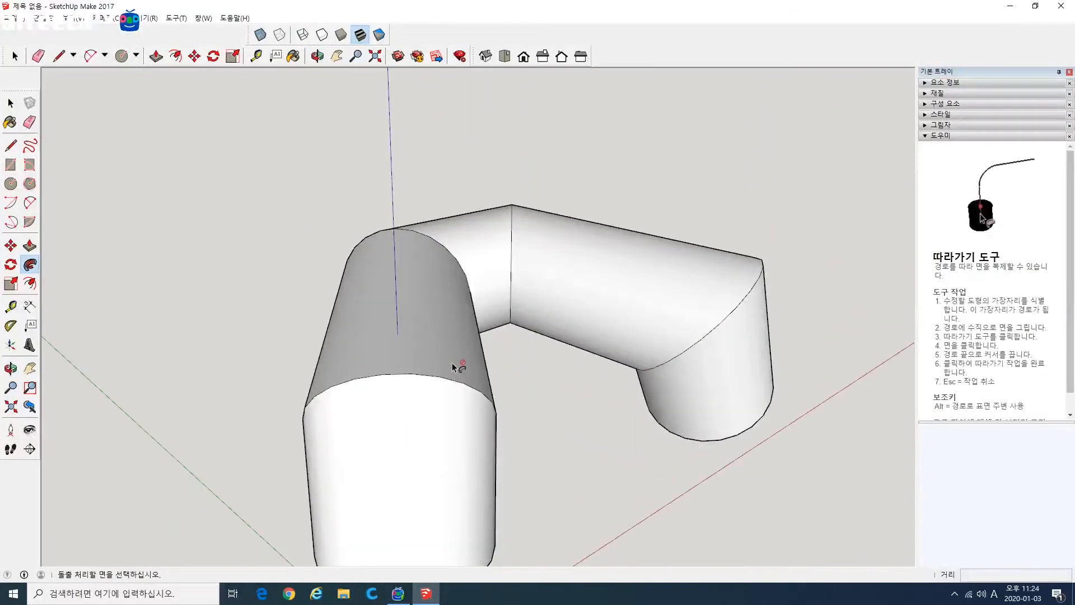
- Undo the Follow Me sweep of the circle
{"action": "key", "text": "ctrl+z"}
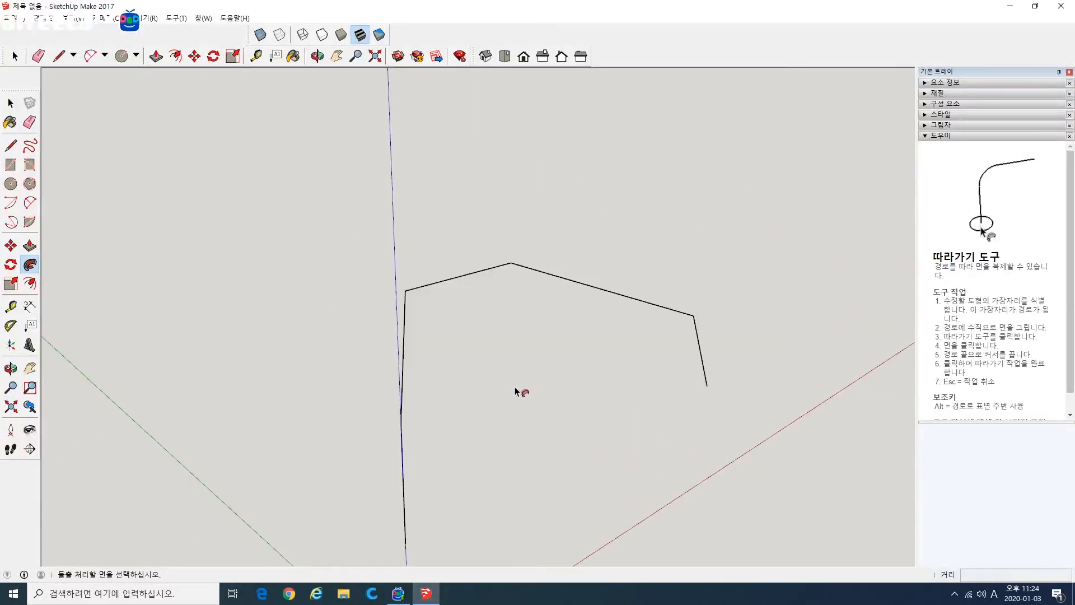
{"action": "middle_click_drag", "start_coordinate": [516, 389], "coordinate": [456, 360]}
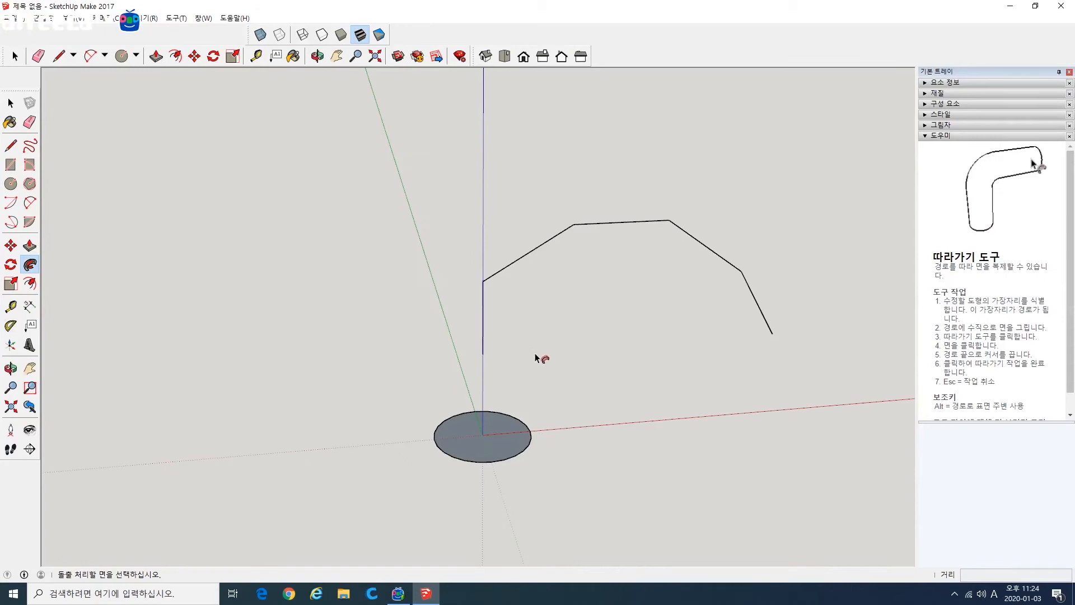
{"action": "middle_click_drag", "start_coordinate": [535, 354], "coordinate": [484, 366]}
- Select all segments of the line path above the circle and delete them, keeping the circle
{"action": "key", "text": "space"}
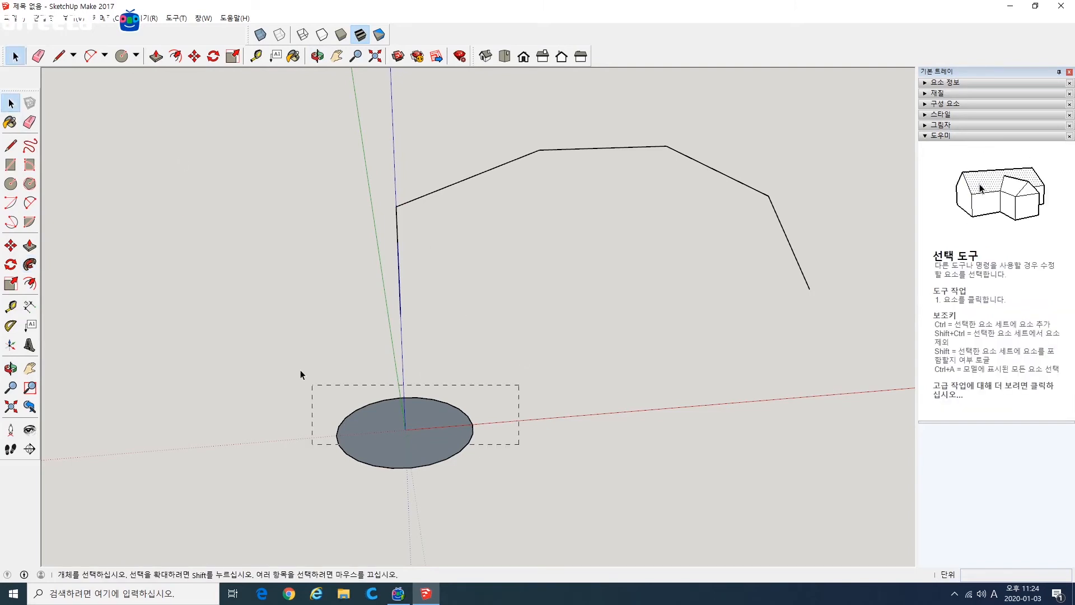
{"action": "left_click_drag", "start_coordinate": [301, 370], "coordinate": [299, 368]}
{"action": "left_click", "coordinate": [814, 324]}
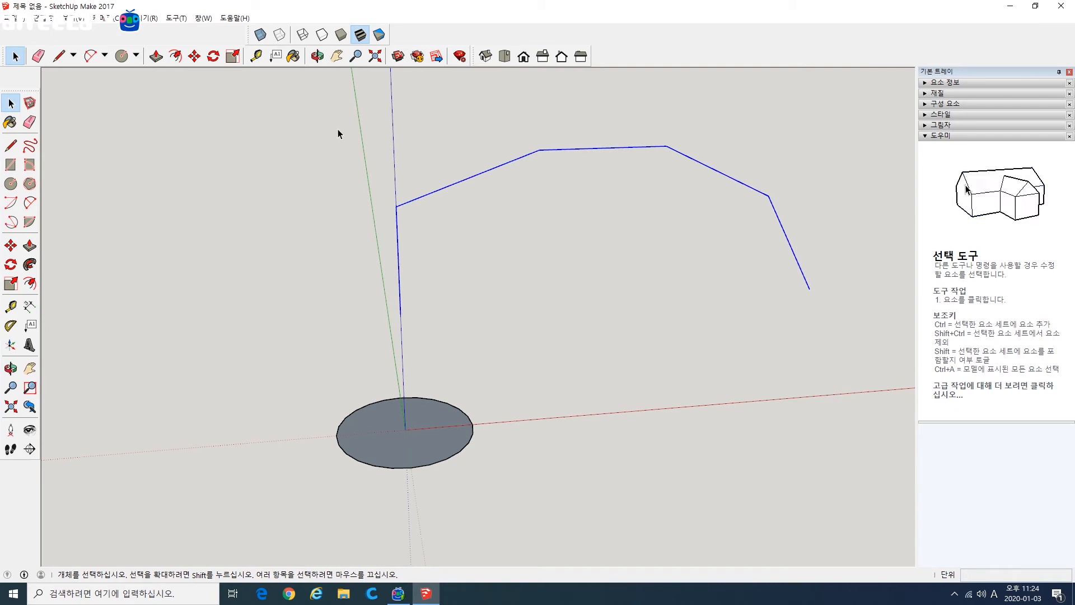
{"action": "left_click_drag", "start_coordinate": [337, 129], "coordinate": [829, 345]}
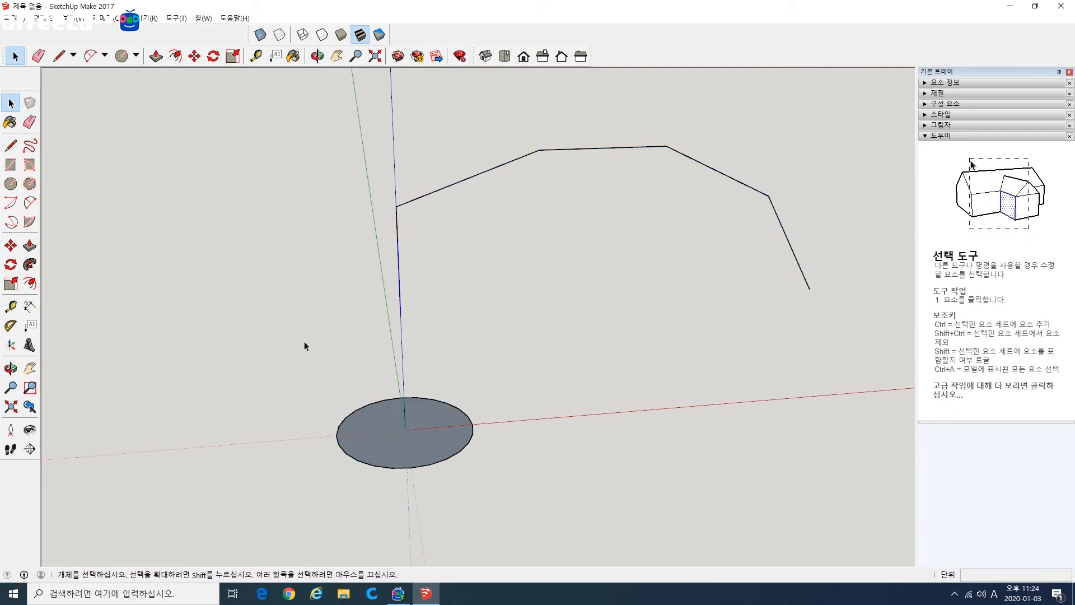
{"action": "left_click_drag", "start_coordinate": [324, 133], "coordinate": [858, 339]}
{"action": "middle_click_drag", "start_coordinate": [505, 350], "coordinate": [628, 294]}
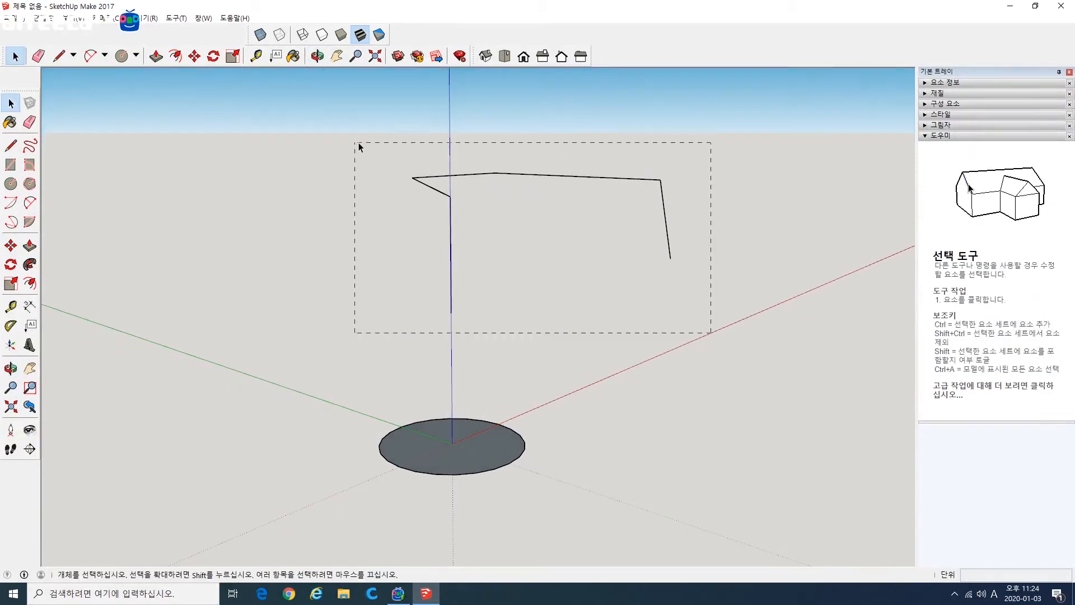
{"action": "key", "text": "Delete"}
- Draw a single straight line beside the circle, parallel to the red axis and not touching the circle
{"action": "left_click", "coordinate": [11, 146]}
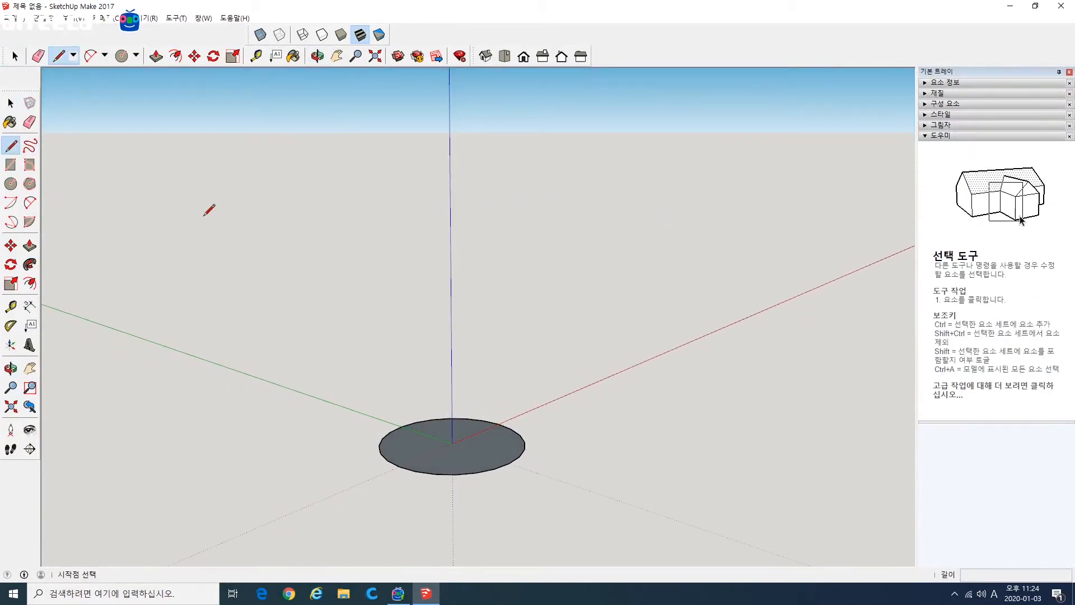
{"action": "left_click", "coordinate": [509, 407]}
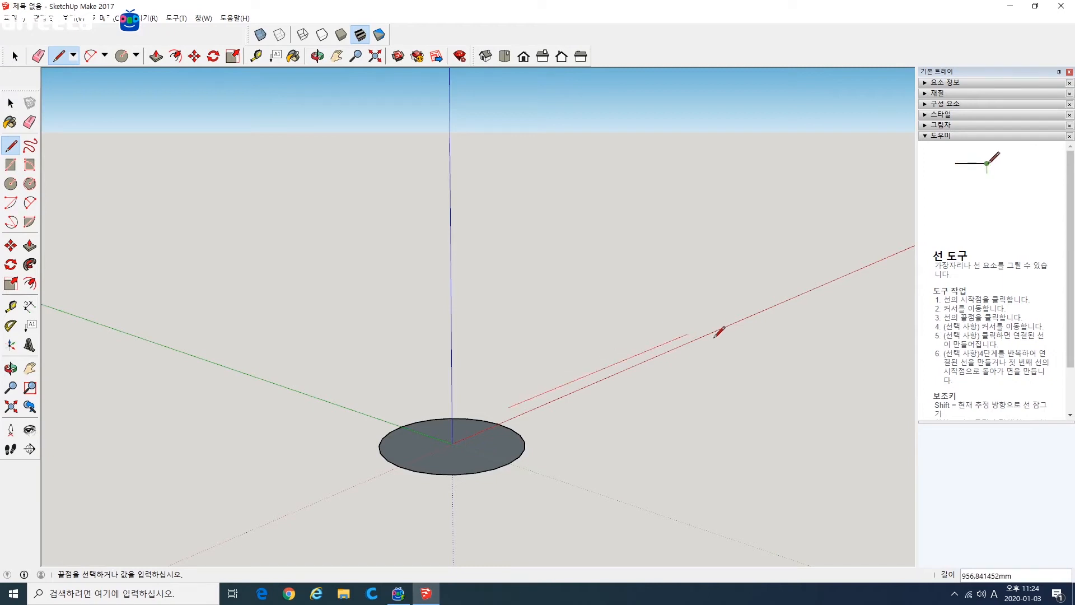
{"action": "left_click", "coordinate": [723, 319]}
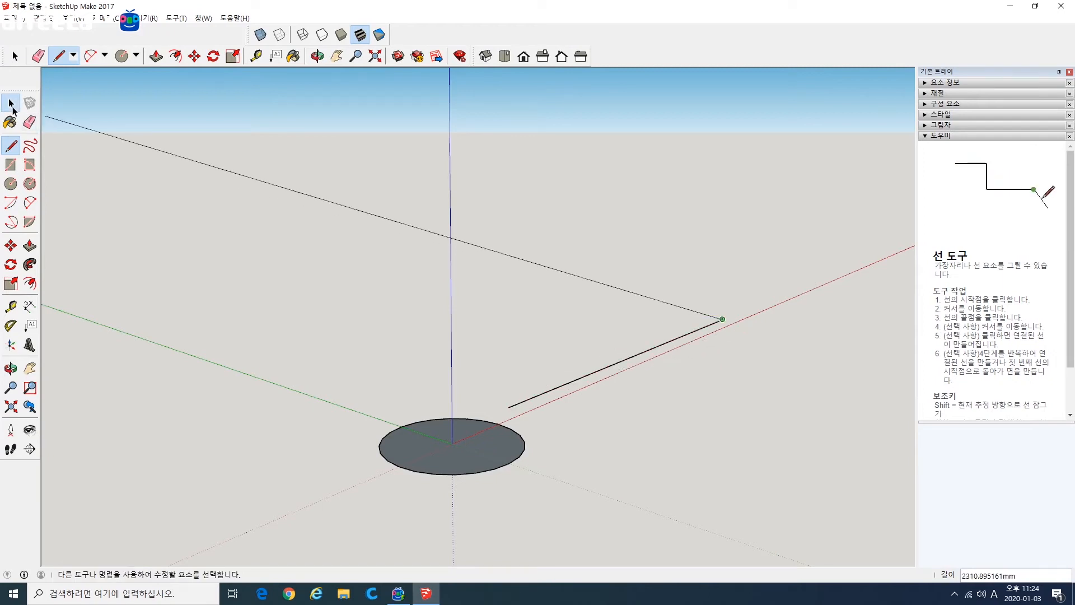
{"action": "left_click", "coordinate": [11, 103]}
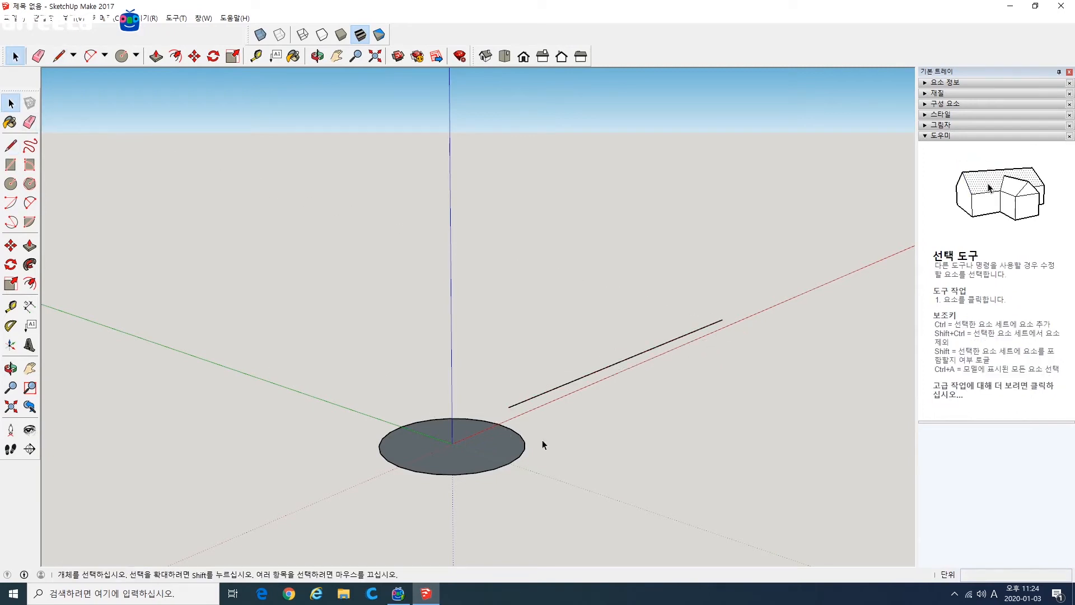
- Select the single straight line beside the circle and delete it, keeping the circle
{"action": "key", "text": "o"}
{"action": "left_click_drag", "start_coordinate": [543, 444], "coordinate": [537, 396]}
{"action": "key", "text": "space"}
{"action": "middle_click_drag", "start_coordinate": [577, 398], "coordinate": [576, 448]}
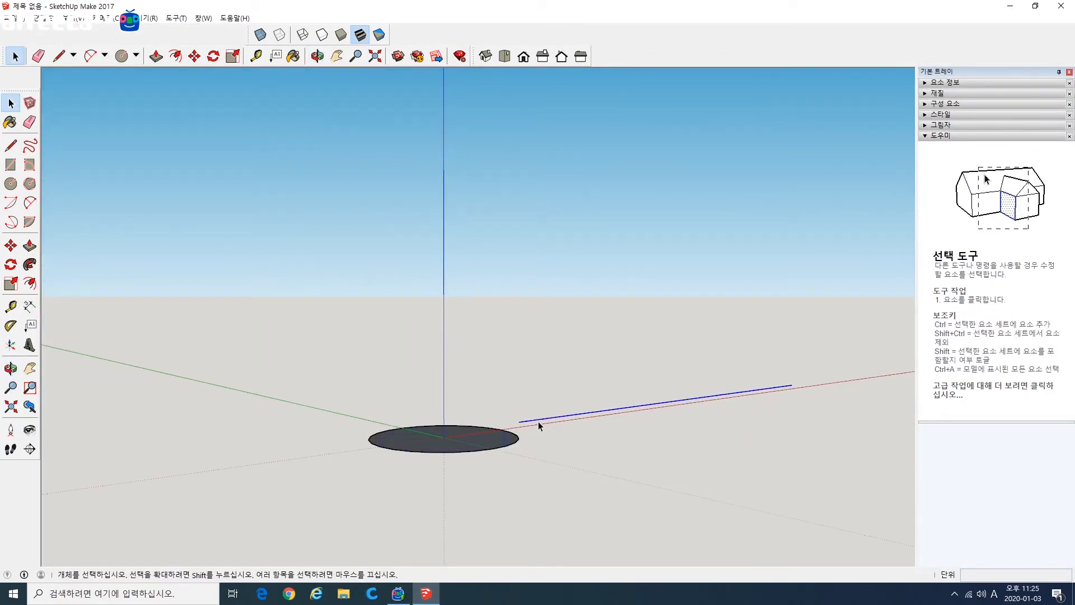
{"action": "left_click", "coordinate": [552, 458]}
- Draw a connected four-segment line path near the circle without touching it, starting with a rising segment and changing direction at each corner
{"action": "left_click", "coordinate": [10, 146]}
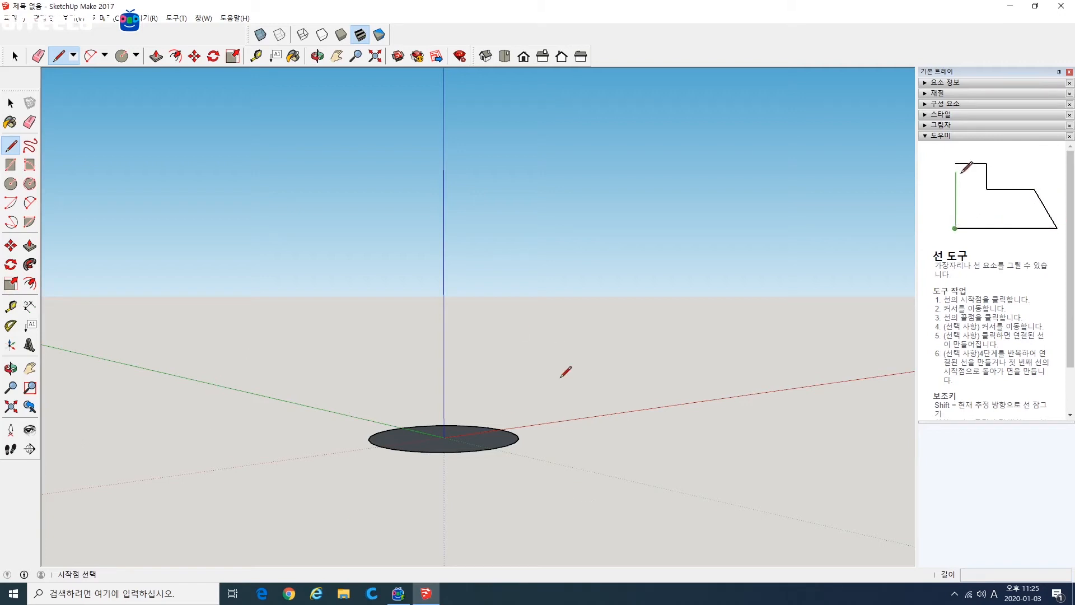
{"action": "left_click", "coordinate": [411, 395]}
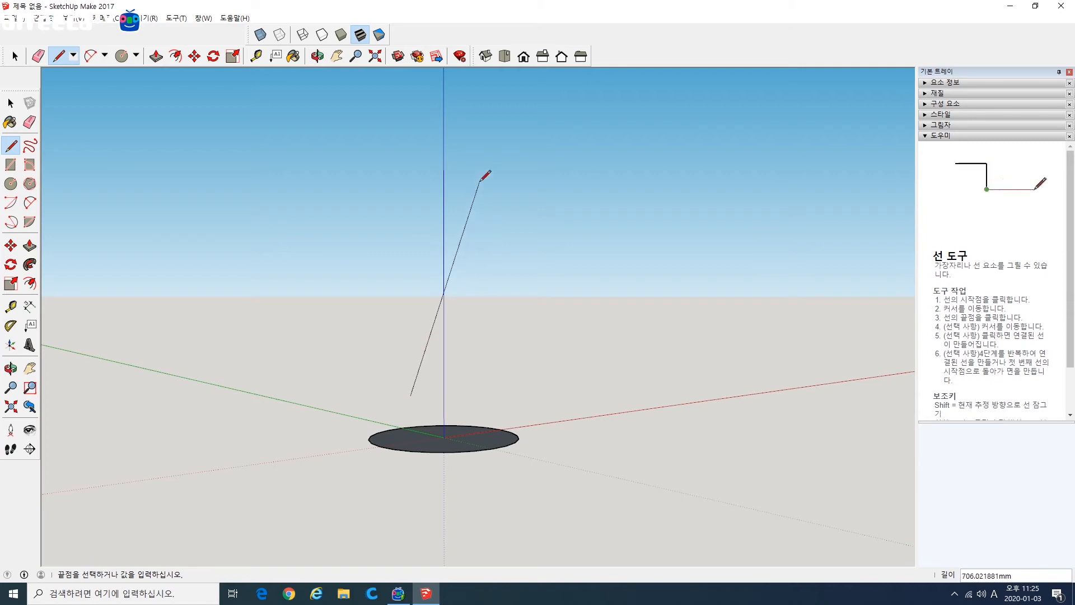
{"action": "left_click", "coordinate": [665, 169]}
{"action": "mouse_move", "coordinate": [536, 286]}
{"action": "middle_mouse_down"}
{"action": "mouse_move", "coordinate": [353, 329]}
{"action": "mouse_move", "coordinate": [482, 323]}
{"action": "mouse_move", "coordinate": [396, 323]}
{"action": "mouse_move", "coordinate": [567, 336]}
{"action": "middle_mouse_up"}
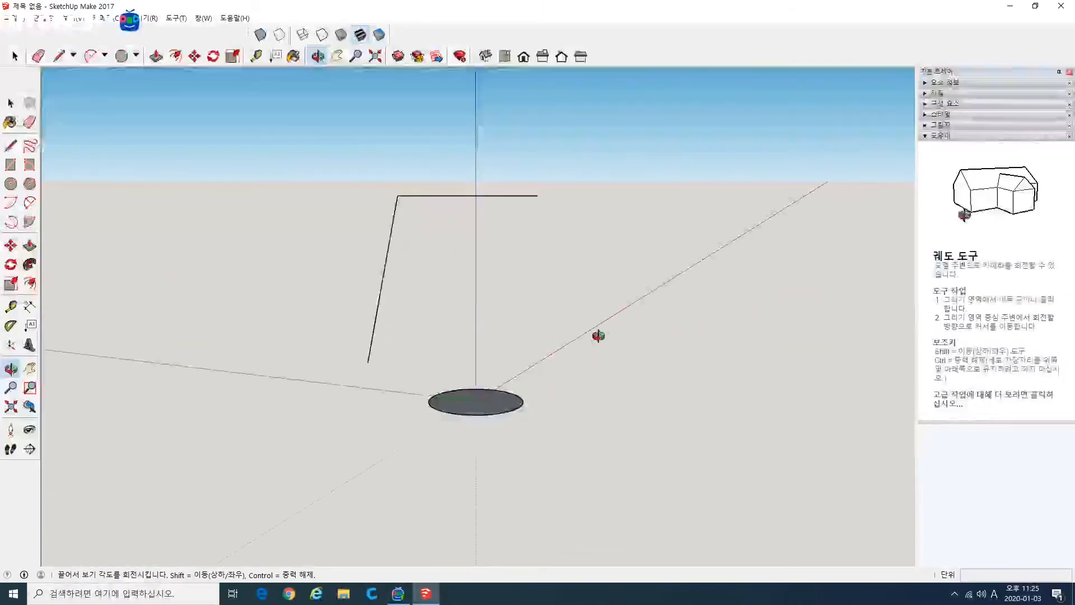
{"action": "middle_click_drag", "start_coordinate": [644, 278], "coordinate": [562, 305]}
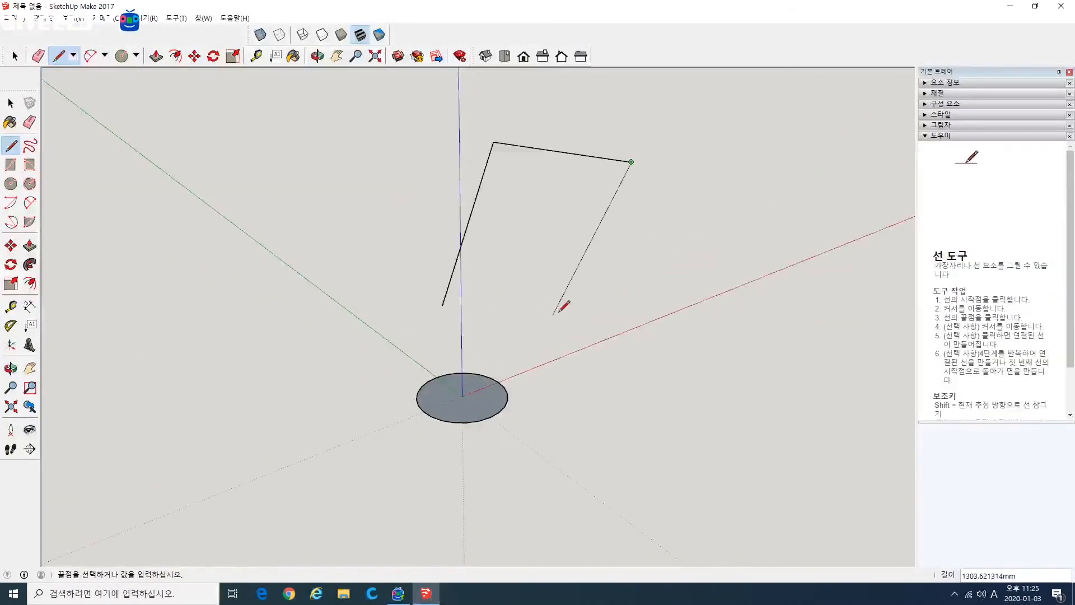
{"action": "left_click", "coordinate": [826, 143]}
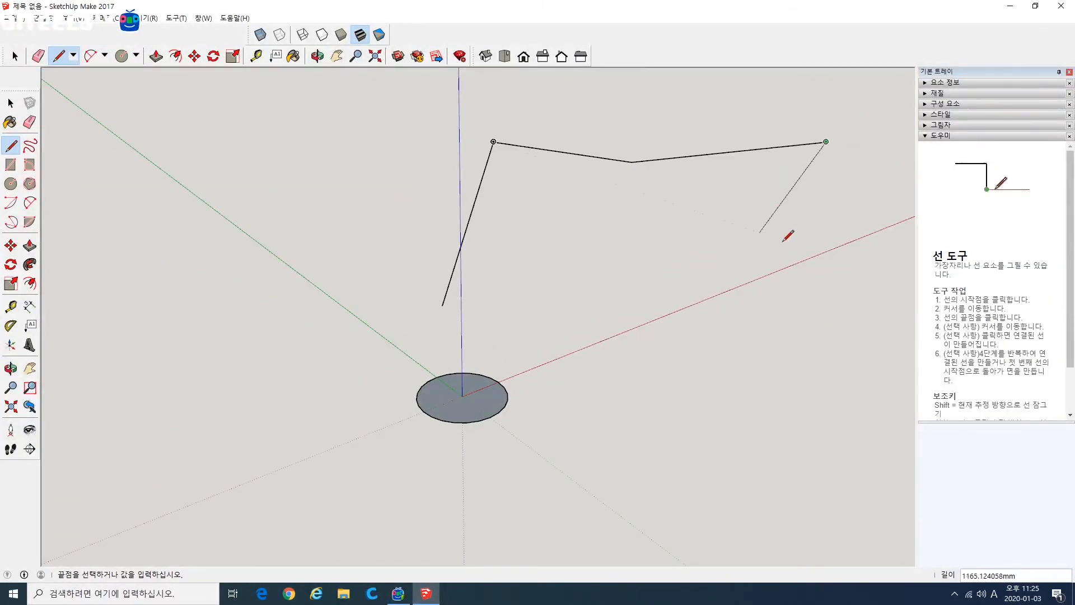
{"action": "left_click", "coordinate": [842, 286]}
{"action": "left_click", "coordinate": [11, 103]}
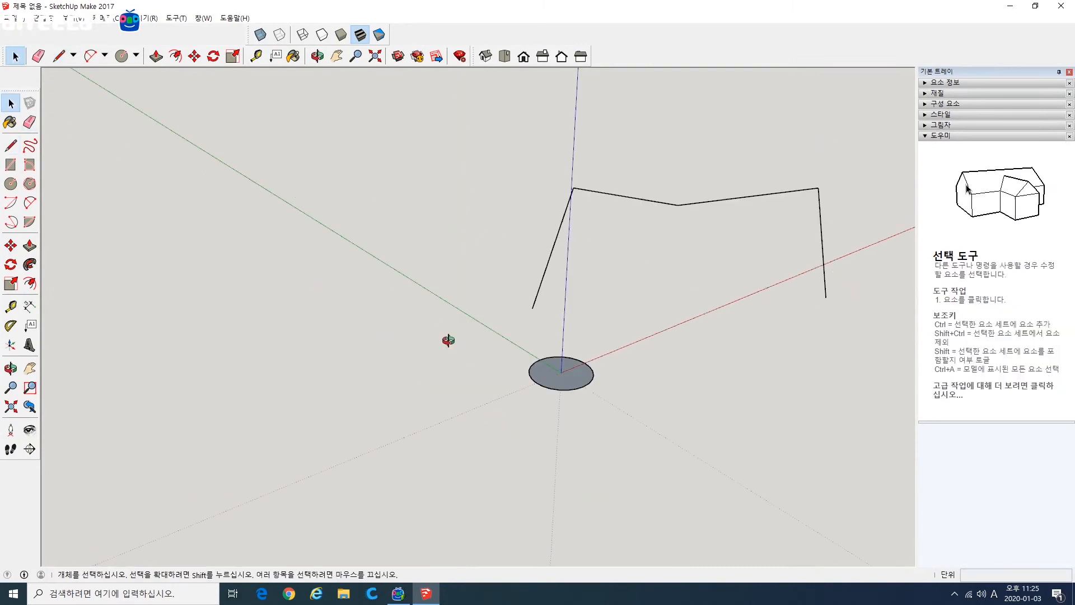
- Examine the segments of the detached line path and their position relative to the circle
{"action": "middle_click_drag", "start_coordinate": [449, 341], "coordinate": [588, 336]}
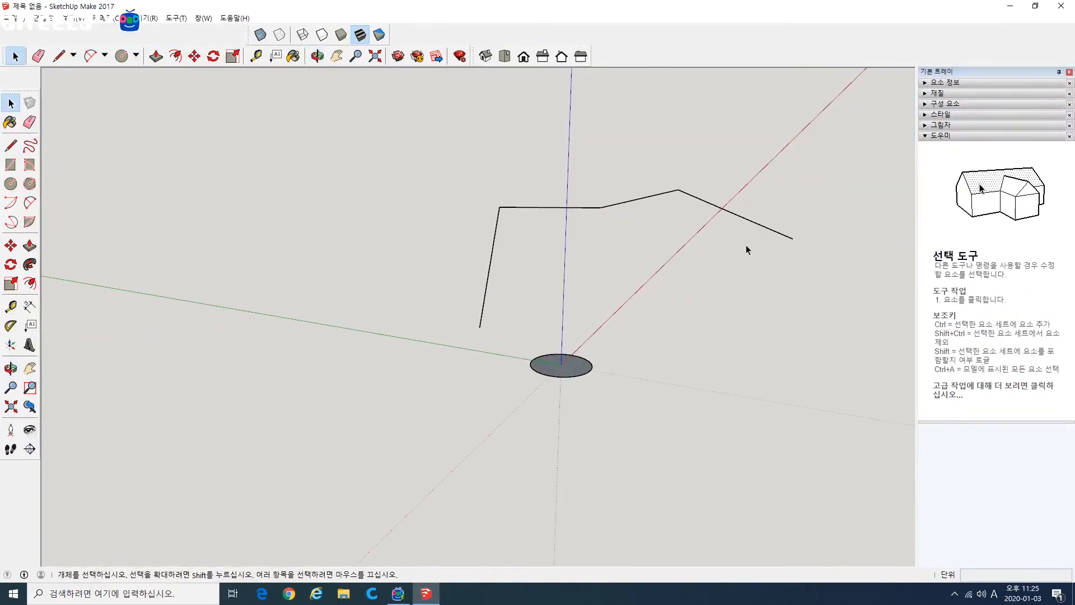
{"action": "left_click", "coordinate": [663, 194]}
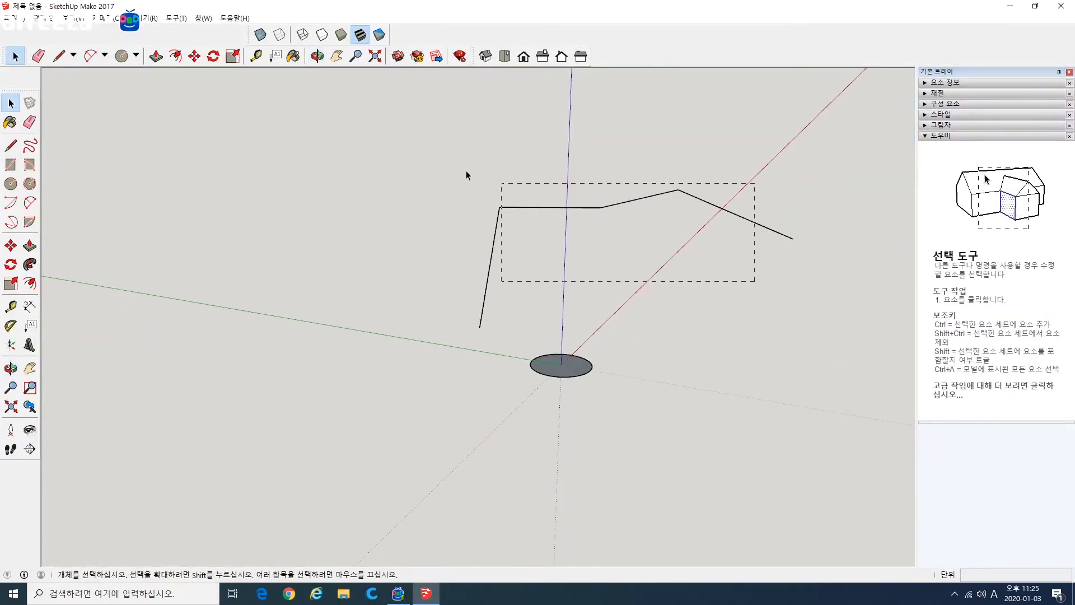
{"action": "left_click", "coordinate": [602, 291]}
{"action": "middle_click_drag", "start_coordinate": [603, 291], "coordinate": [560, 241]}
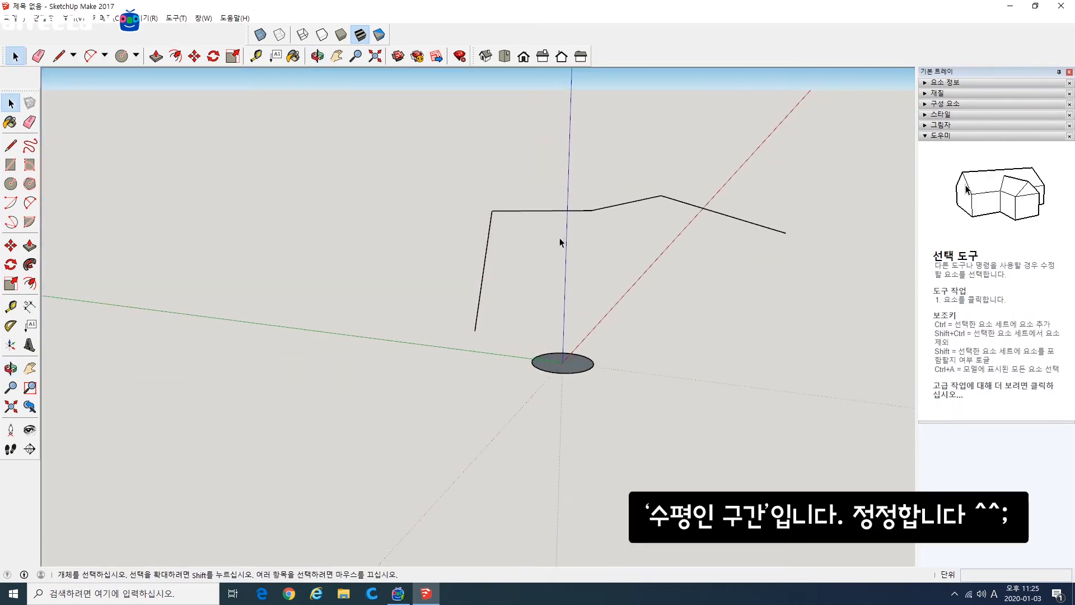
{"action": "left_click", "coordinate": [583, 210]}
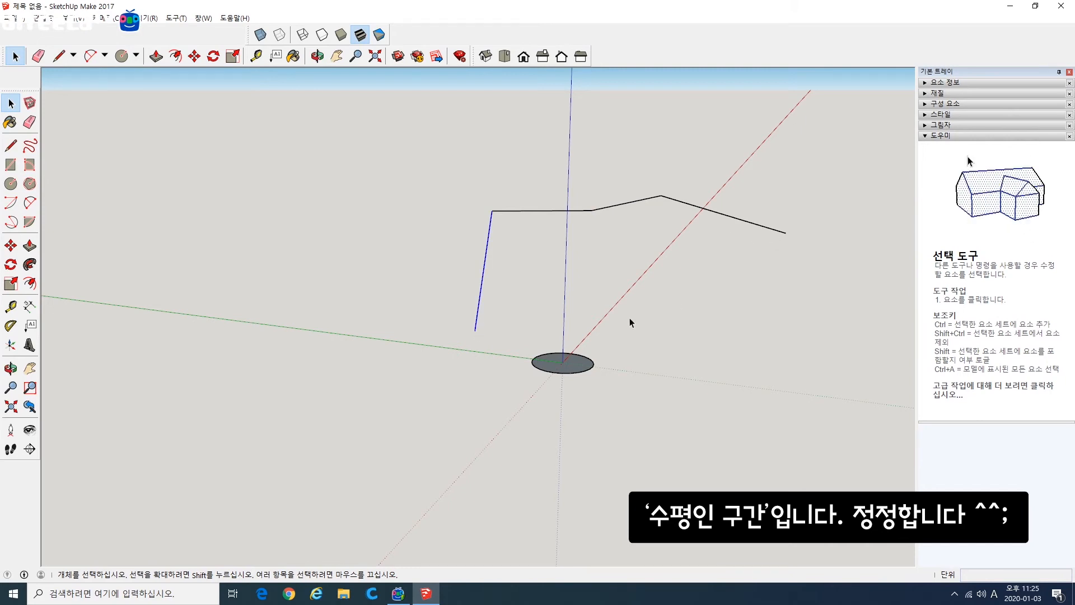
{"action": "left_click", "coordinate": [568, 353]}
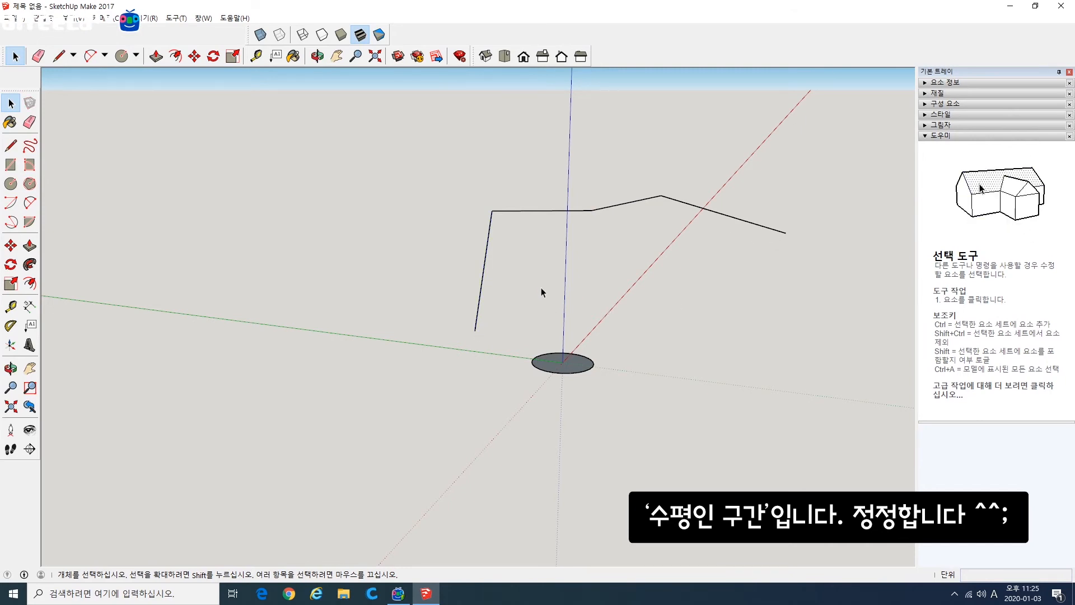
- Sweep the circle along the detached line path with Follow Me, inspect the result from another side, and undo the sweep
{"action": "left_click", "coordinate": [30, 264]}
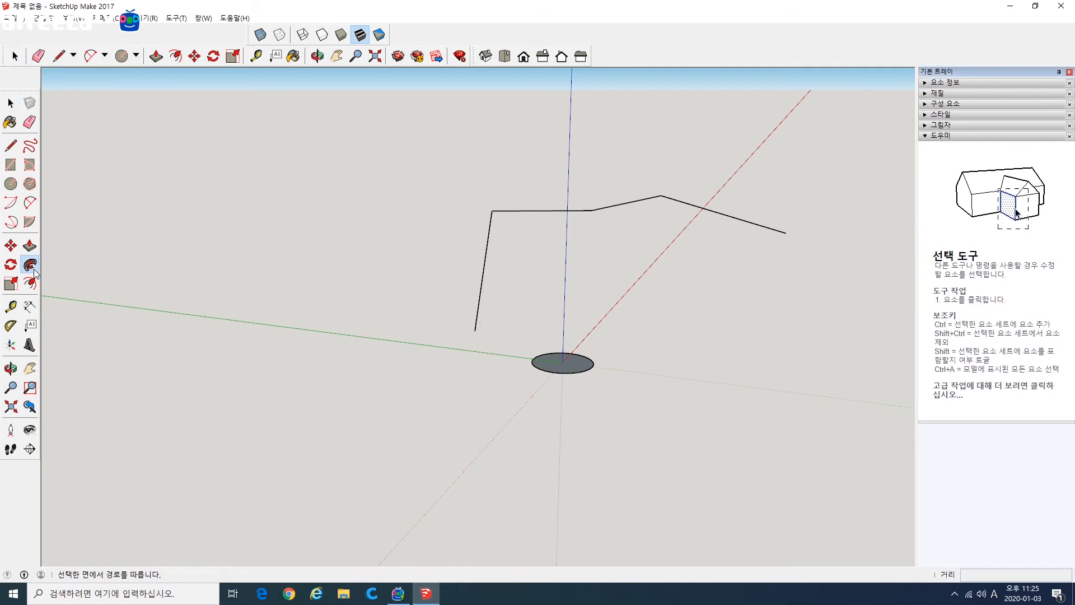
{"action": "left_click", "coordinate": [548, 368]}
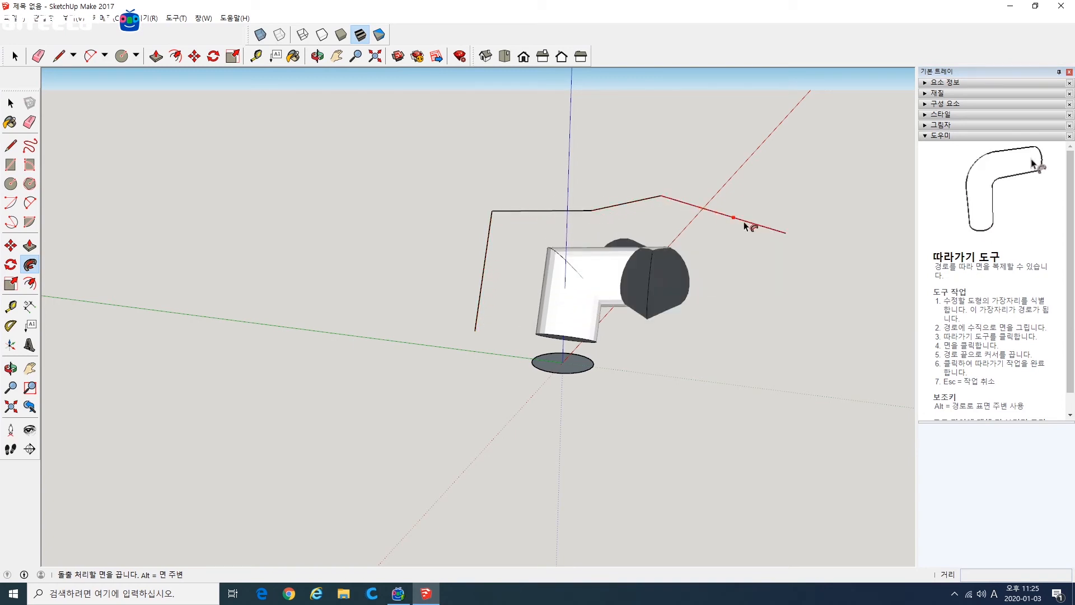
{"action": "left_click", "coordinate": [788, 239]}
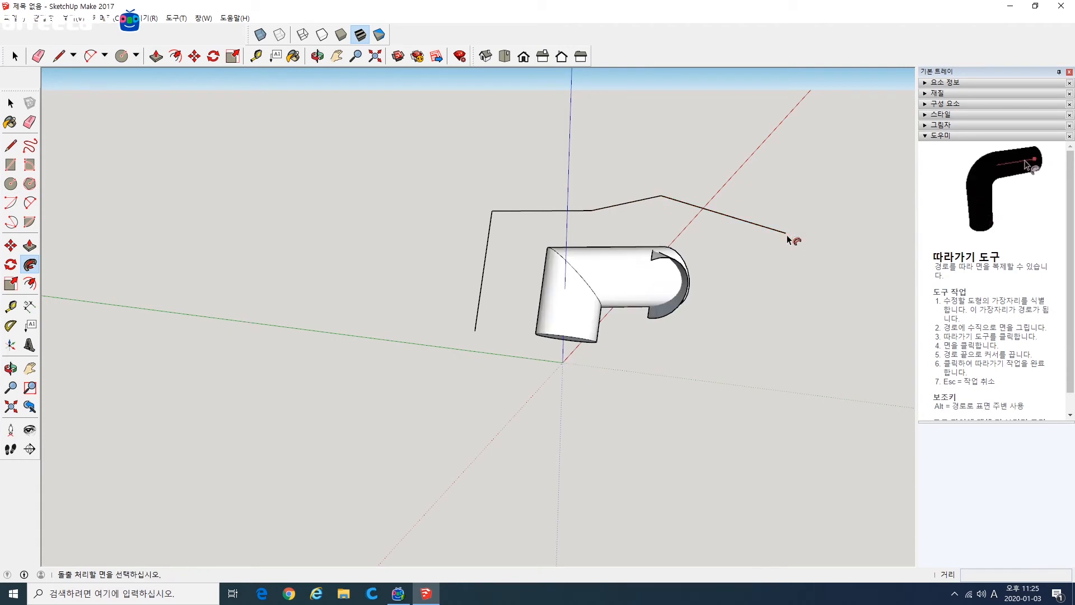
{"action": "middle_click_drag", "start_coordinate": [560, 342], "coordinate": [360, 211]}
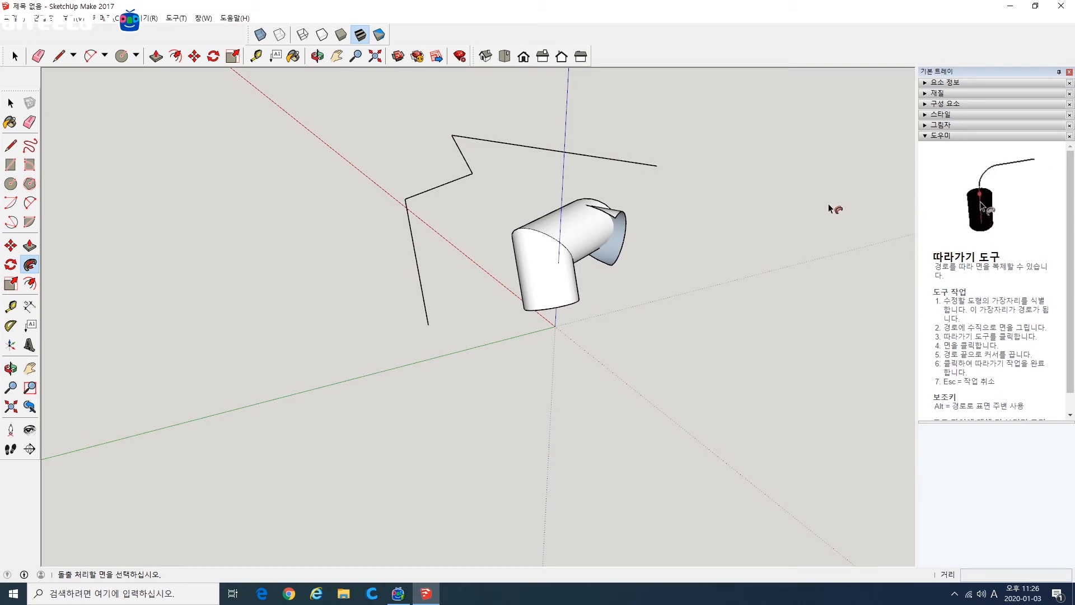
{"action": "left_click", "coordinate": [17, 106]}
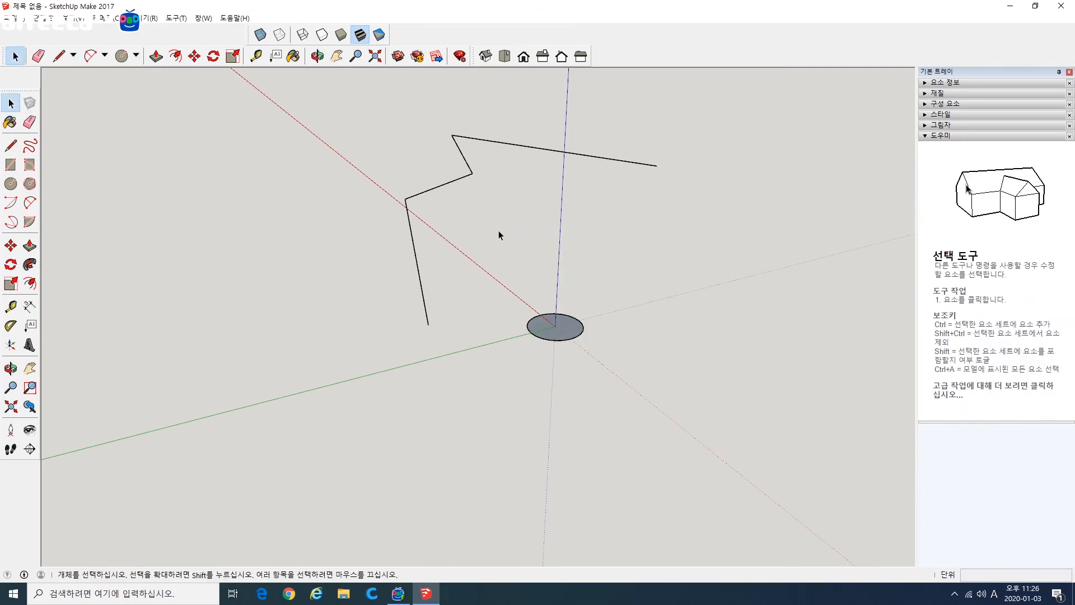
- Move the whole line path by its lower endpoint onto the centre of the circle and clear the selection
{"action": "middle_click_drag", "start_coordinate": [261, 201], "coordinate": [453, 163]}
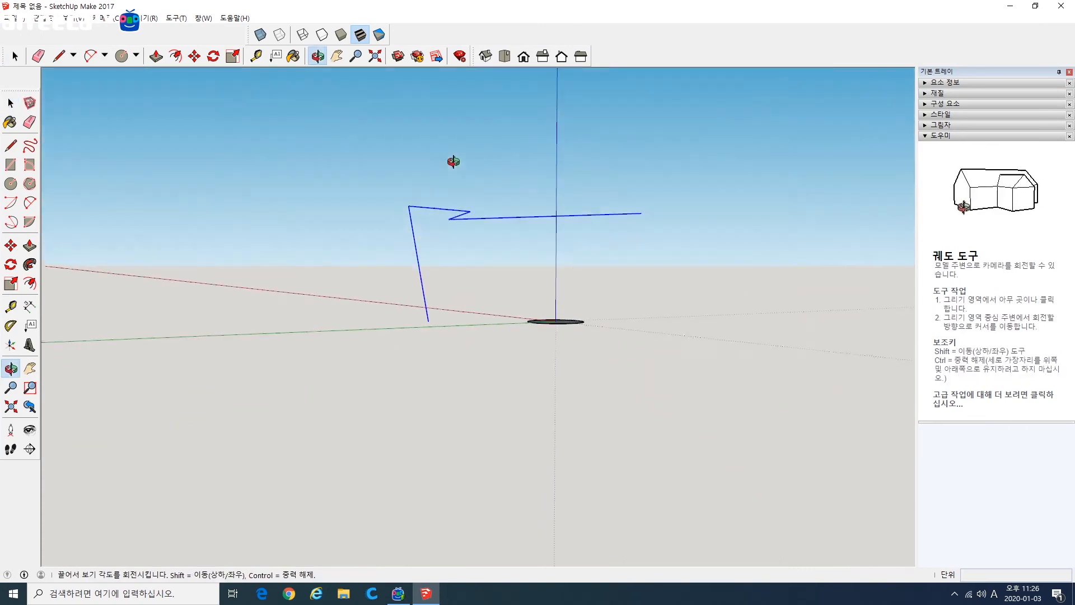
{"action": "key", "text": "m"}
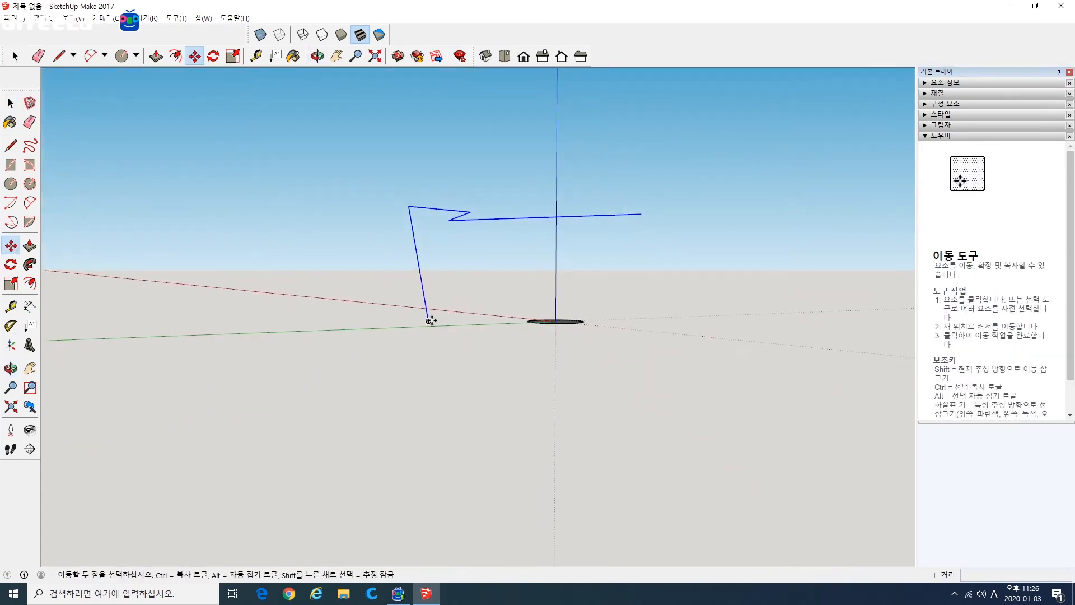
{"action": "left_click", "coordinate": [428, 321]}
{"action": "middle_click_drag", "start_coordinate": [575, 320], "coordinate": [421, 404]}
{"action": "left_click", "coordinate": [540, 334]}
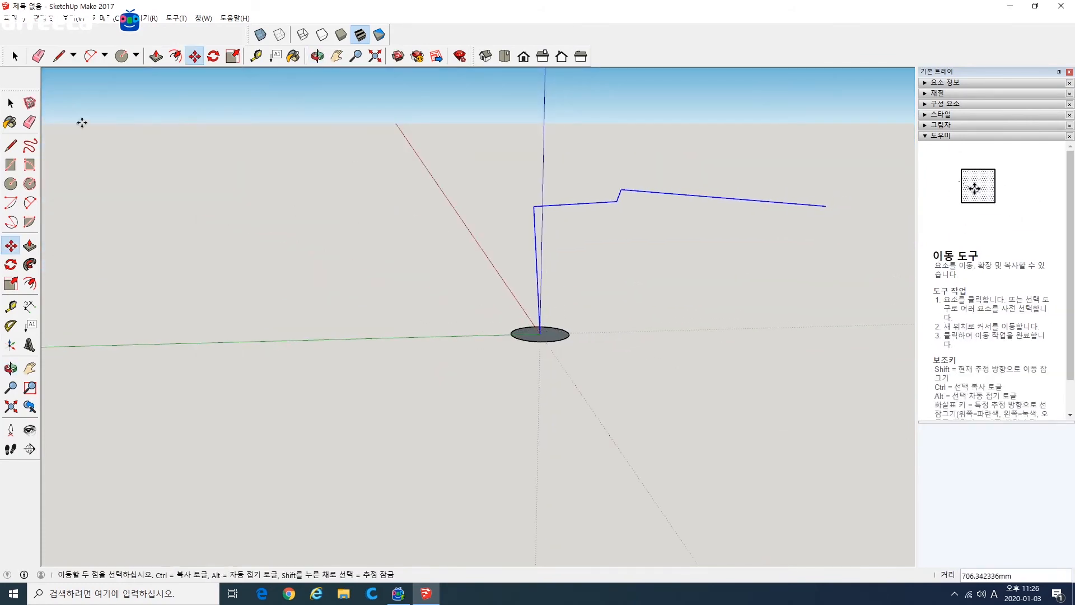
{"action": "left_click", "coordinate": [11, 103]}
- Sweep the circle along the attached line path to its far end with Follow Me, inspect the pipe, and undo the sweep
{"action": "left_click", "coordinate": [30, 263]}
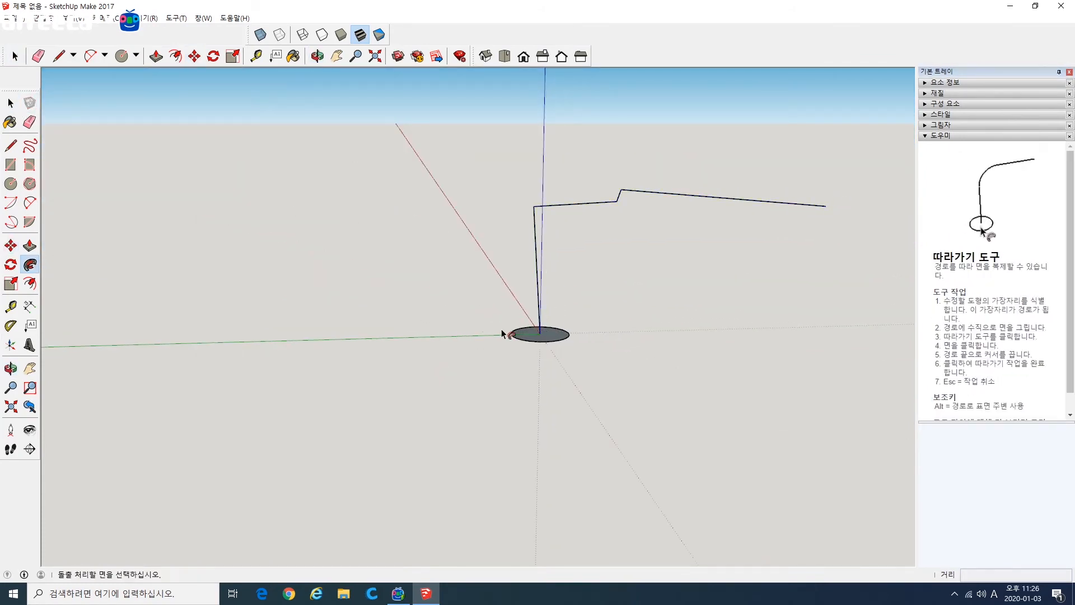
{"action": "left_click_drag", "start_coordinate": [543, 331], "coordinate": [827, 207]}
{"action": "middle_click_drag", "start_coordinate": [826, 207], "coordinate": [506, 365]}
{"action": "key", "text": "ctrl+z"}
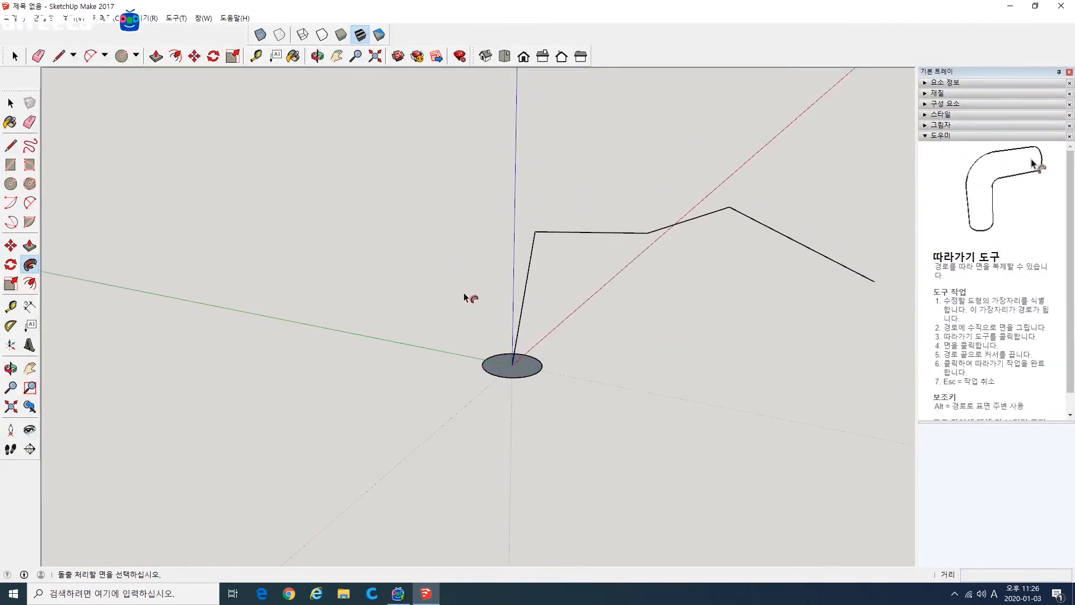
- Undo the line path's move and its last drawn segment, and delete the remaining path segments
{"action": "scroll", "coordinate": [487, 241], "scroll_direction": "down", "scroll_amount": 1}
{"action": "middle_click_drag", "start_coordinate": [536, 293], "coordinate": [750, 320]}
{"action": "key", "text": "ctrl+z"}
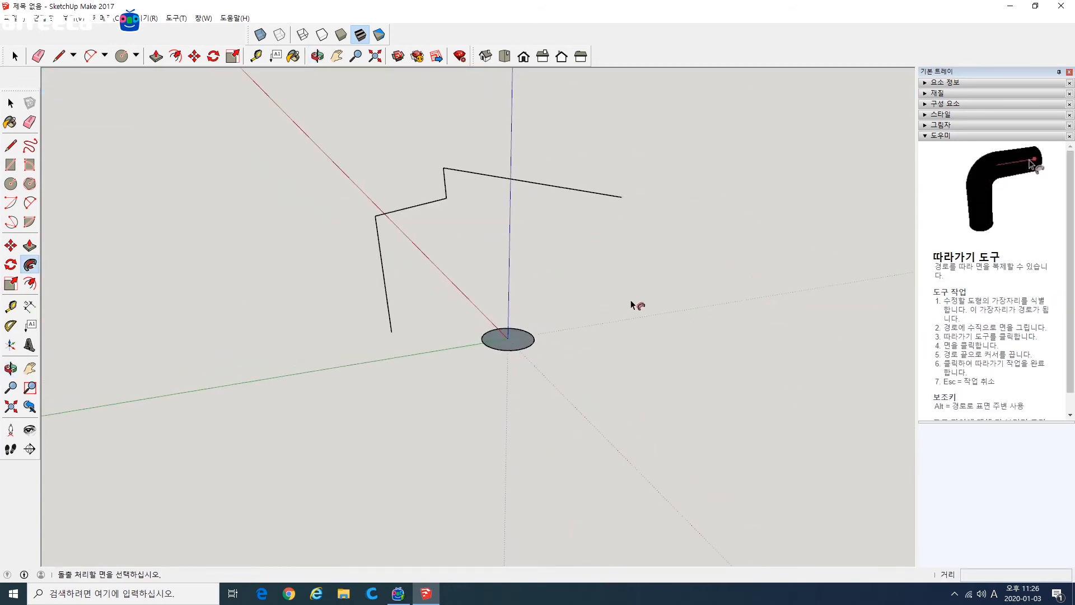
{"action": "key", "text": "ctrl+z"}
{"action": "key", "text": "space"}
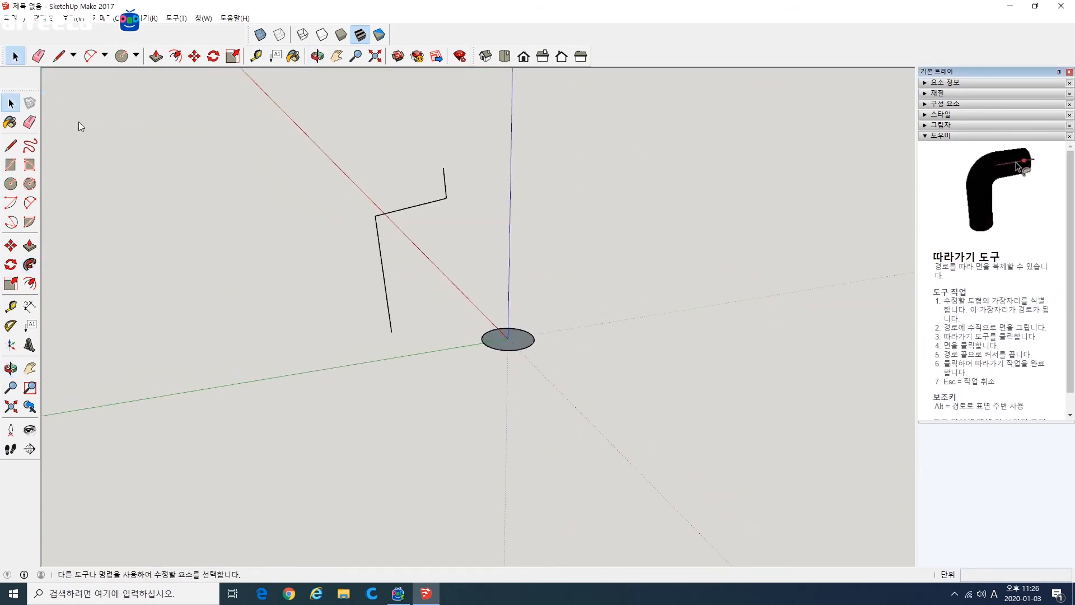
{"action": "left_click_drag", "start_coordinate": [493, 276], "coordinate": [242, 164]}
- Select everything left in the model and delete it, removing the circle
{"action": "scroll", "coordinate": [549, 292], "scroll_direction": "up", "scroll_amount": 4}
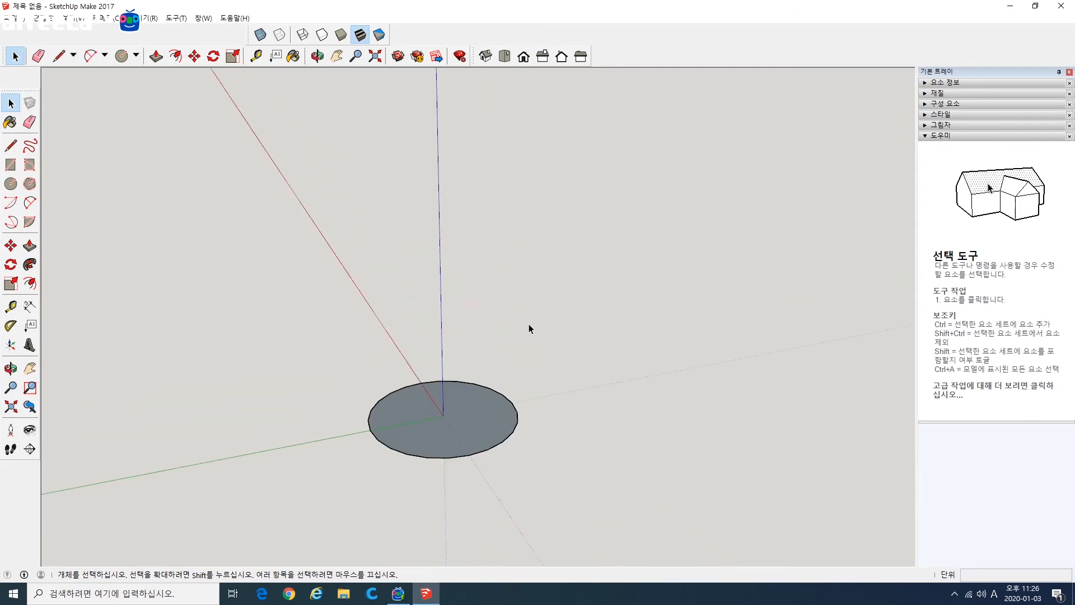
{"action": "middle_click_drag", "start_coordinate": [506, 379], "coordinate": [564, 308], "text": "shift"}
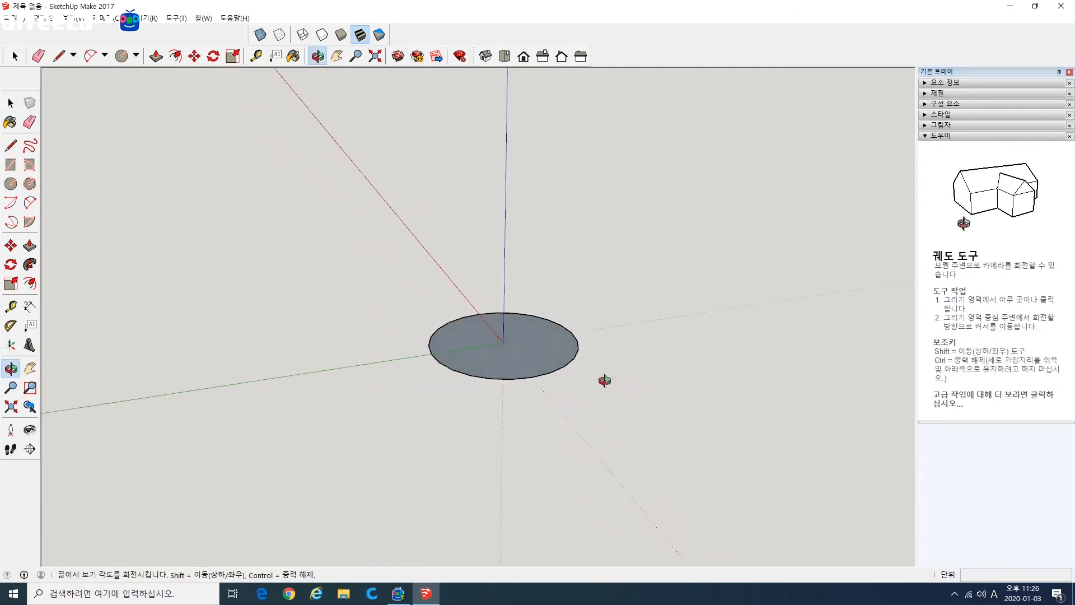
{"action": "scroll", "coordinate": [521, 372], "scroll_direction": "up", "scroll_amount": 2}
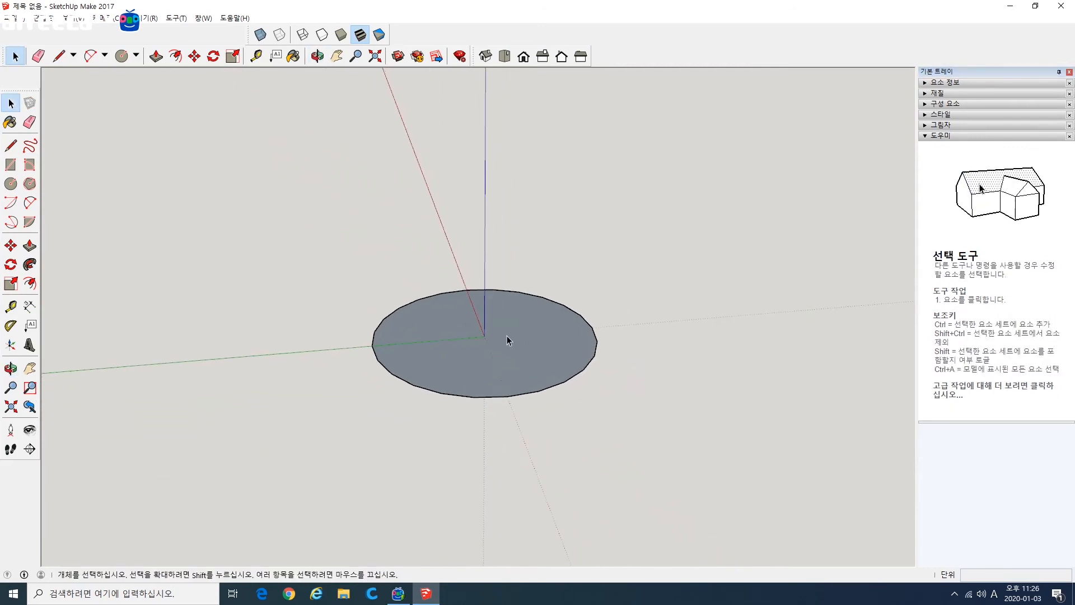
{"action": "key", "text": "ctrl+a"}
{"action": "key", "text": "Delete"}
- Draw a circle with a 200 mm radius centred on the origin, flat on the ground plane
{"action": "key", "text": "c"}
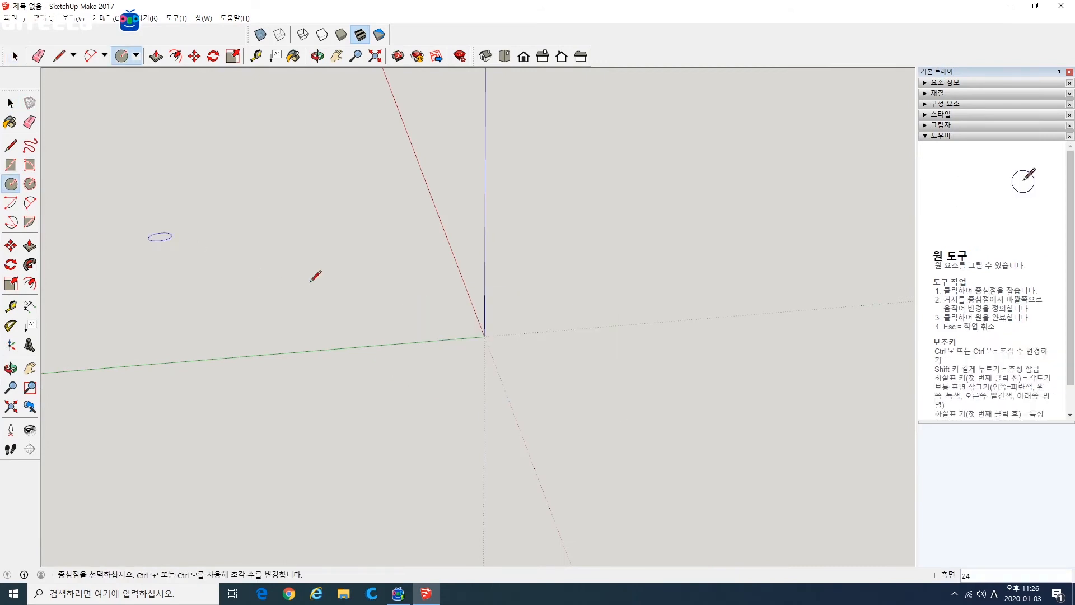
{"action": "left_click", "coordinate": [484, 336]}
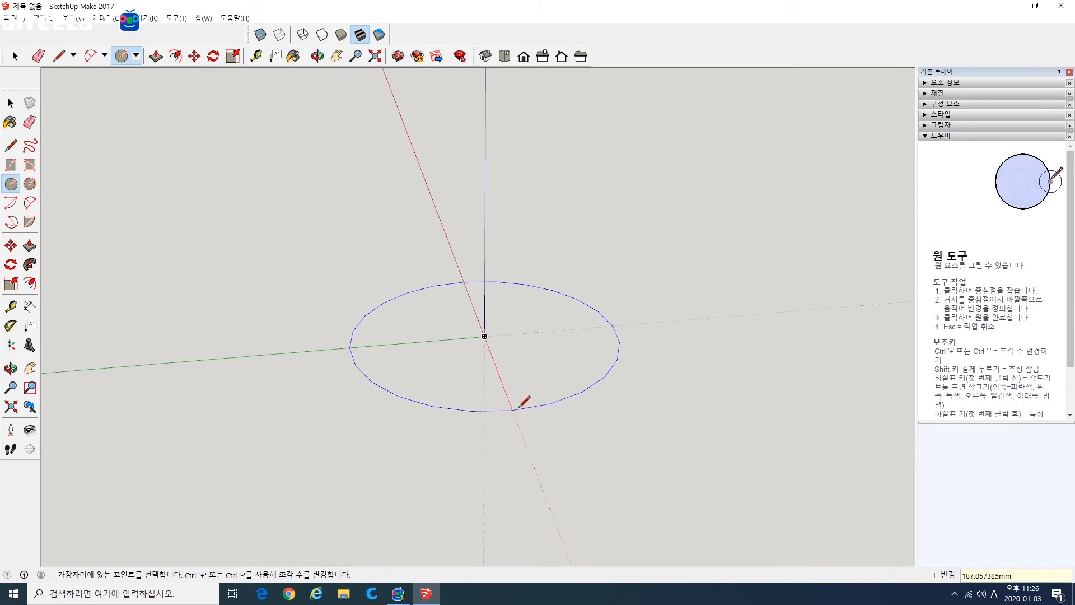
{"action": "key", "text": "Escape"}
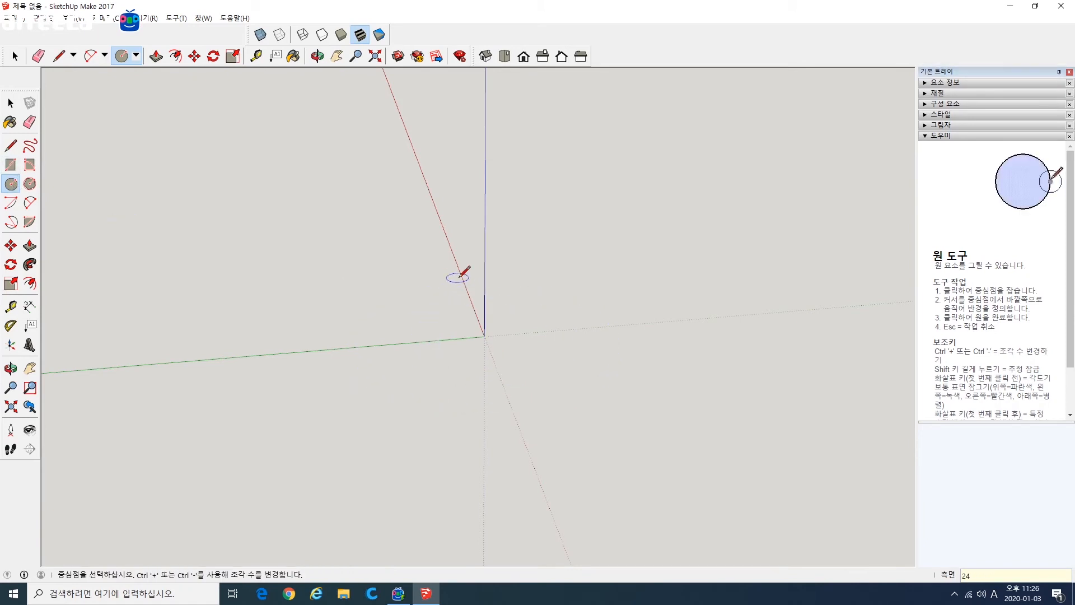
{"action": "left_click", "coordinate": [484, 336]}
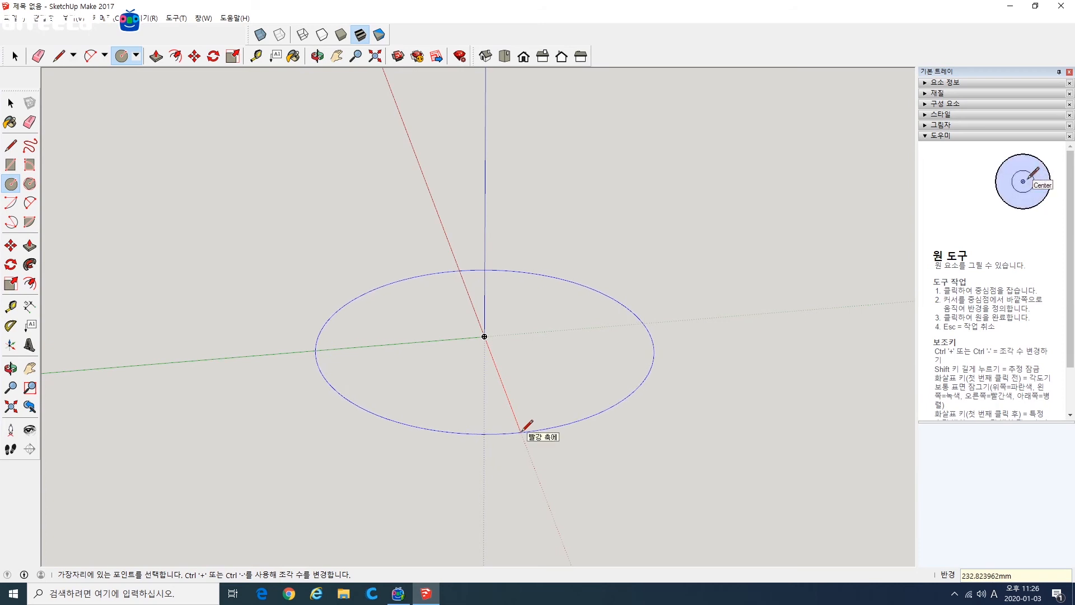
{"action": "type", "text": "2100"}
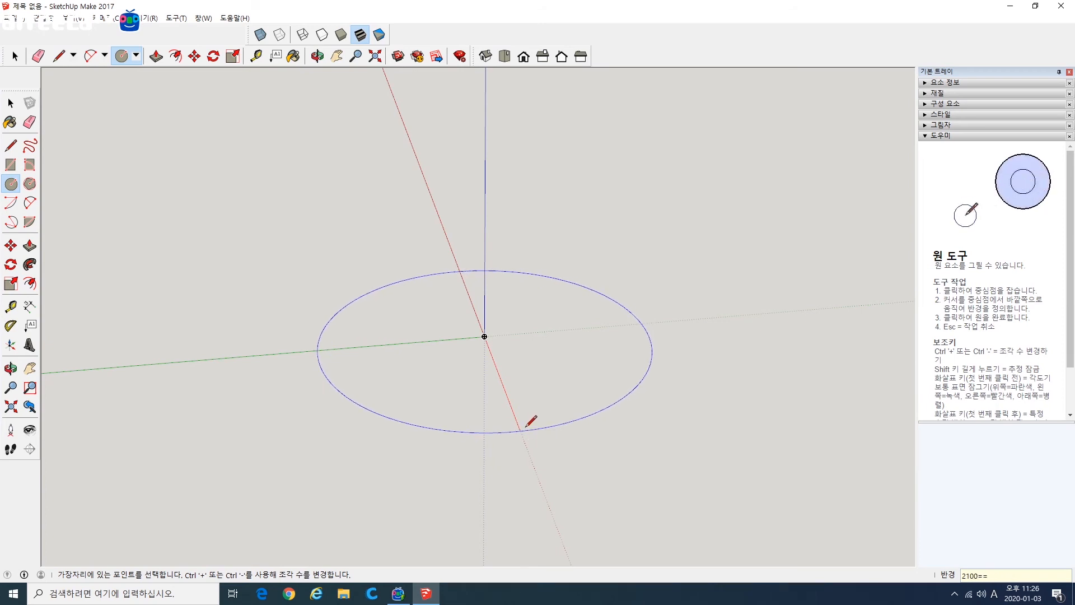
{"action": "type", "text": "=="}
{"action": "type", "text": "0"}
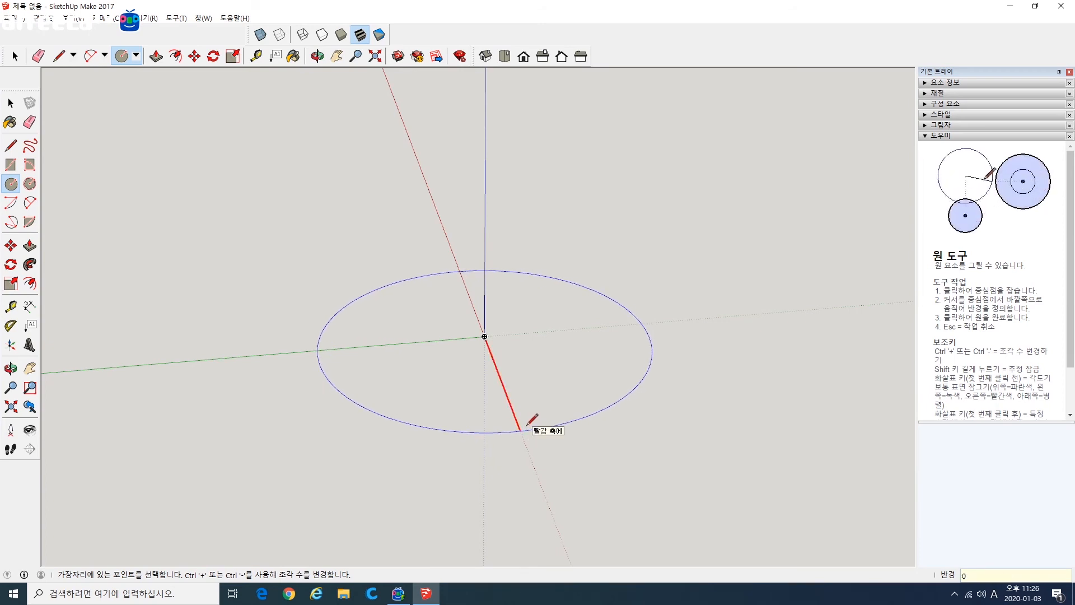
{"action": "type", "text": "1"}
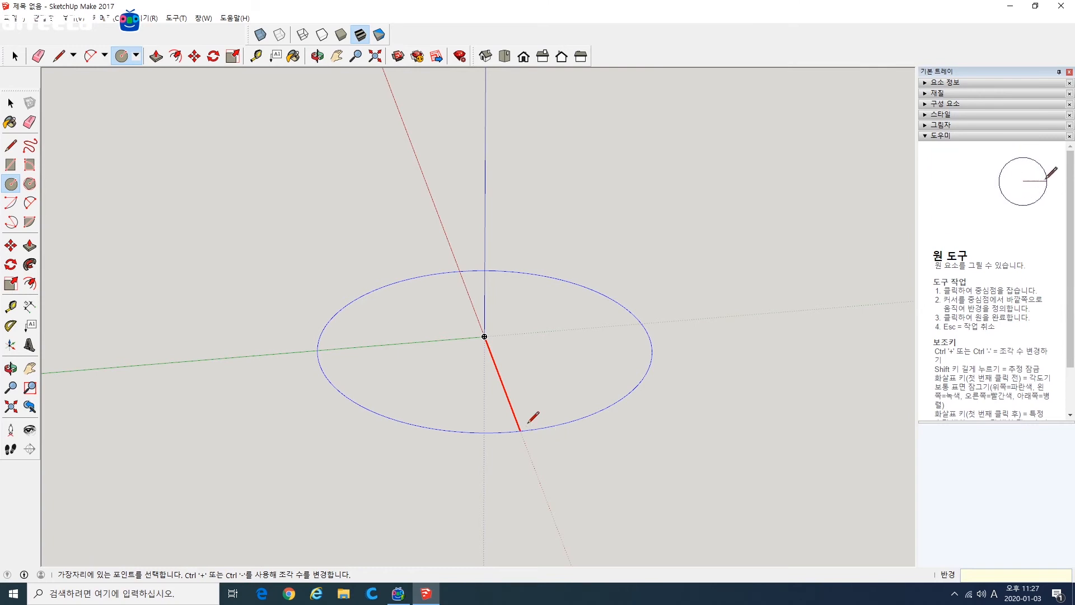
{"action": "key", "text": "Return"}
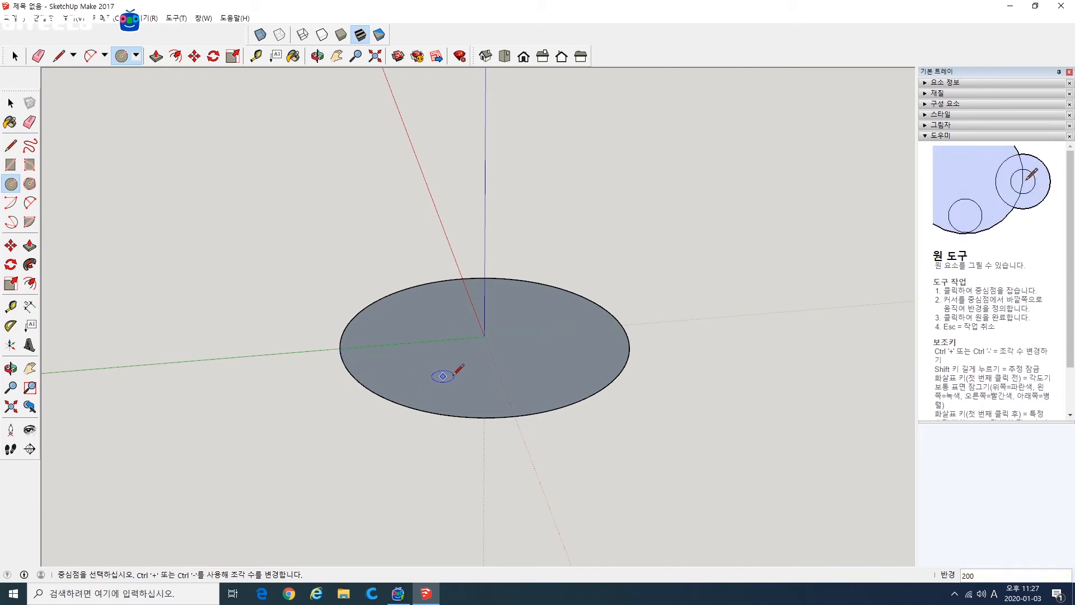
- Draw an upright triangle from the origin to the circle's edge on the green axis, with its apex about 316 mm up the blue axis
{"action": "left_click", "coordinate": [11, 103]}
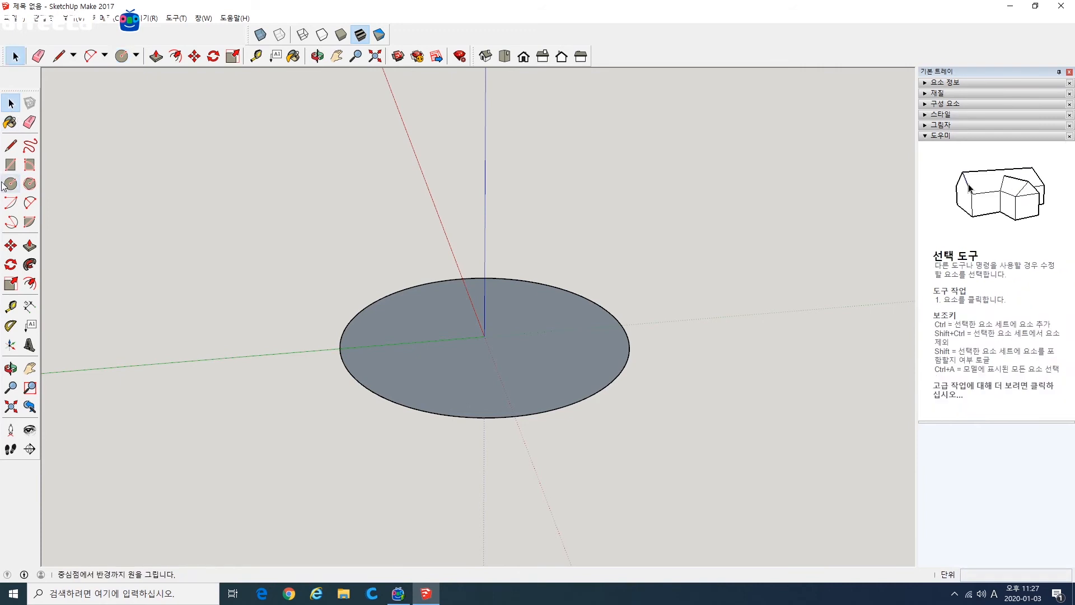
{"action": "left_click", "coordinate": [11, 146]}
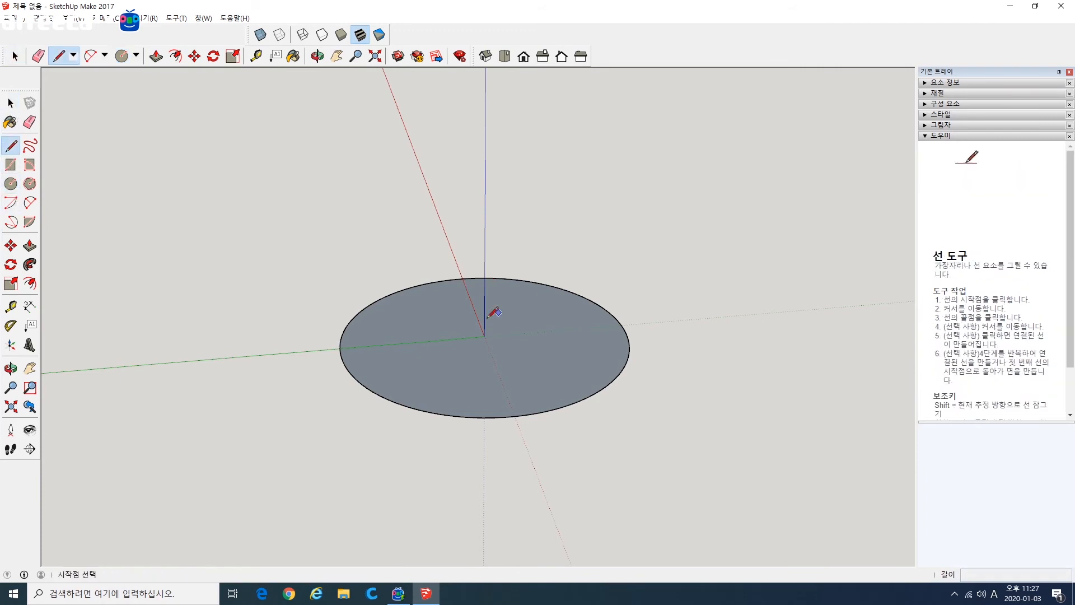
{"action": "left_click", "coordinate": [485, 336]}
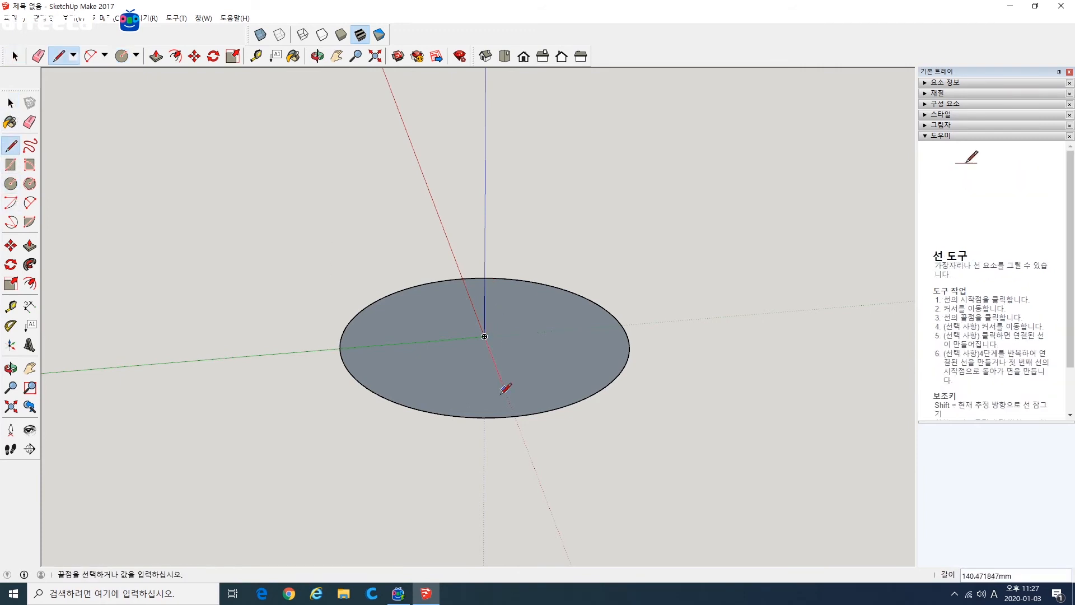
{"action": "left_click", "coordinate": [341, 348]}
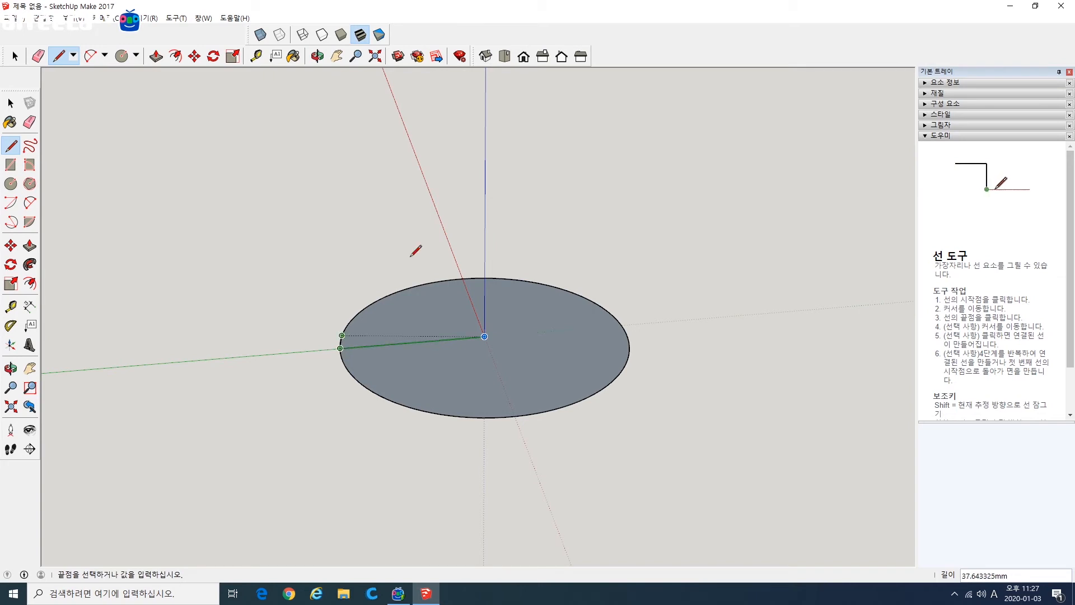
{"action": "left_click", "coordinate": [485, 108]}
{"action": "left_click", "coordinate": [484, 336]}
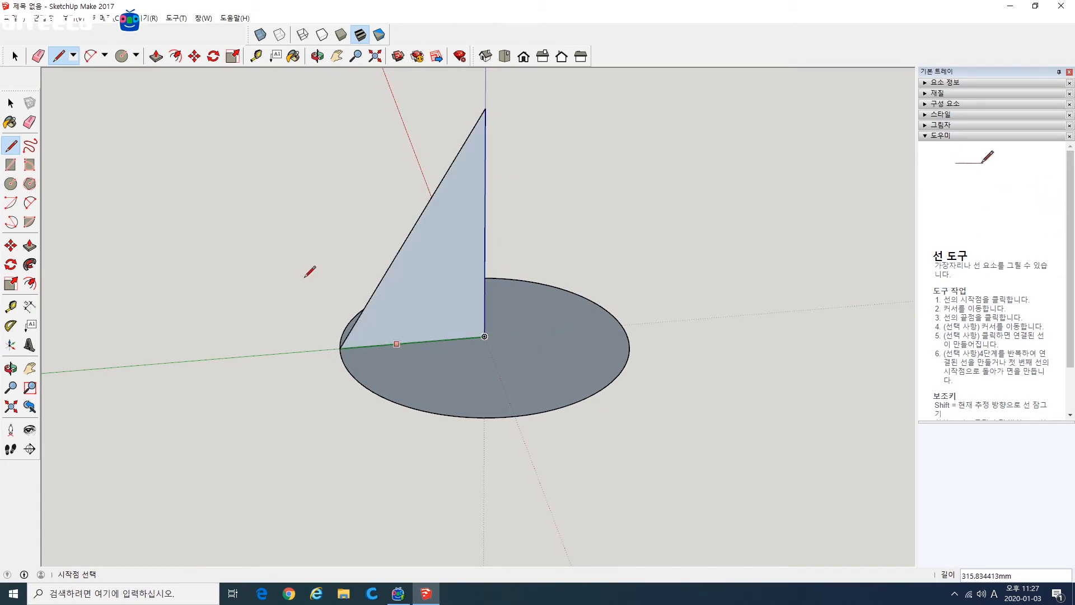
{"action": "key", "text": "space"}
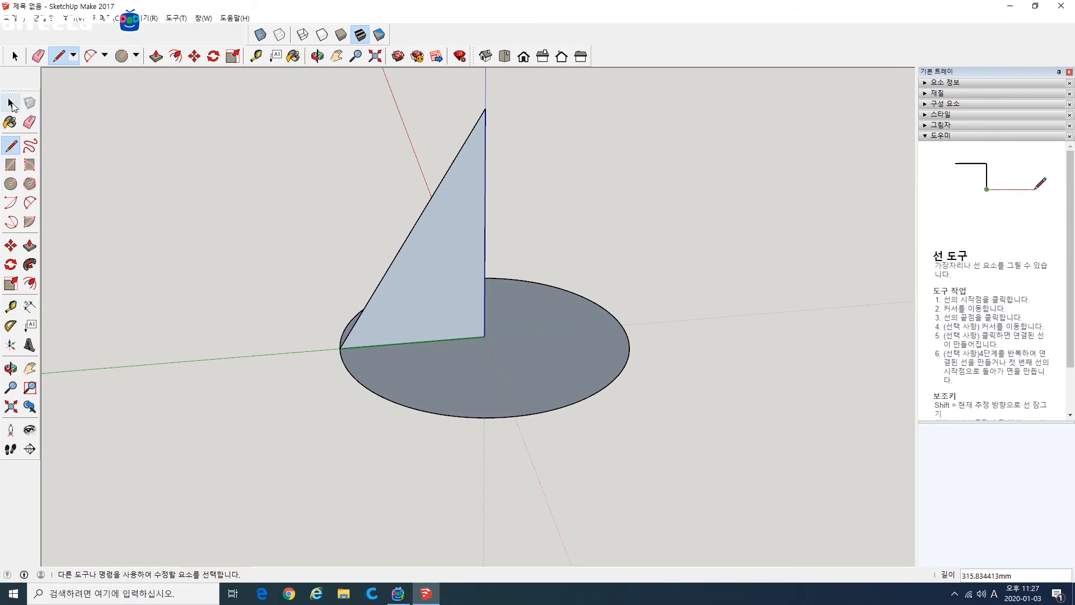
- Delete the circle's flat face, keeping its outline as the path for a sweep
{"action": "left_click", "coordinate": [539, 357]}
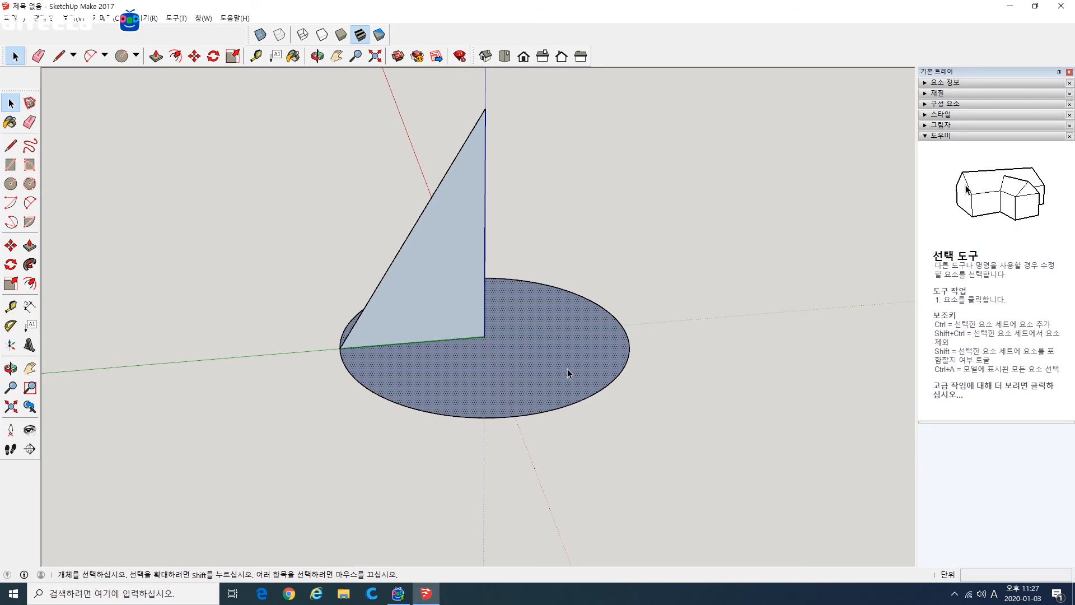
{"action": "key", "text": "Delete"}
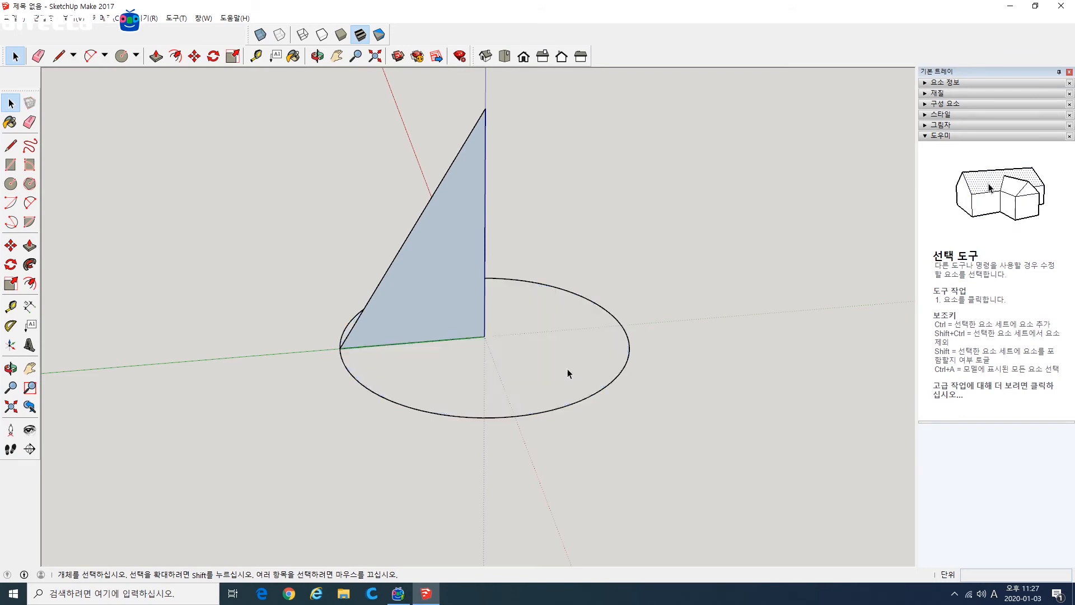
{"action": "left_click", "coordinate": [627, 339]}
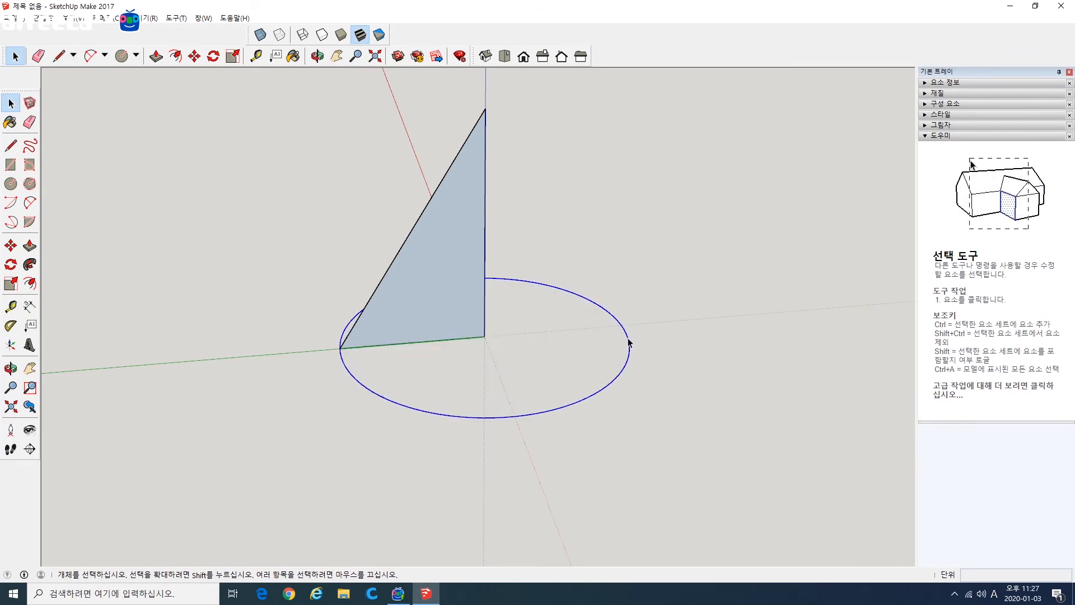
{"action": "left_click", "coordinate": [530, 368]}
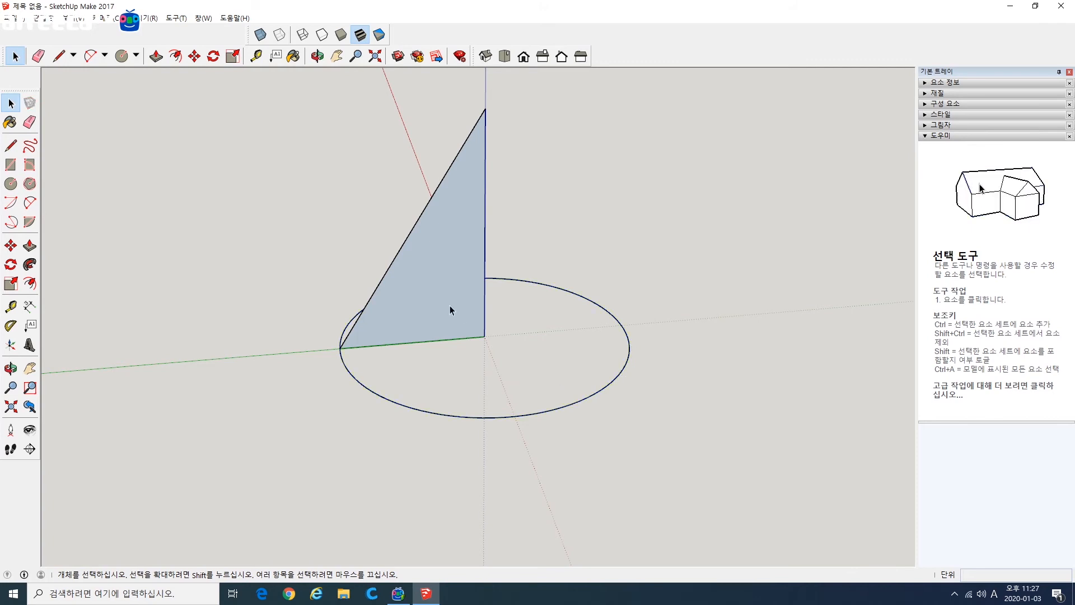
- Sweep the triangle fully around the circle outline with Follow Me to form a cone, and inspect it from several angles
{"action": "left_click", "coordinate": [29, 264]}
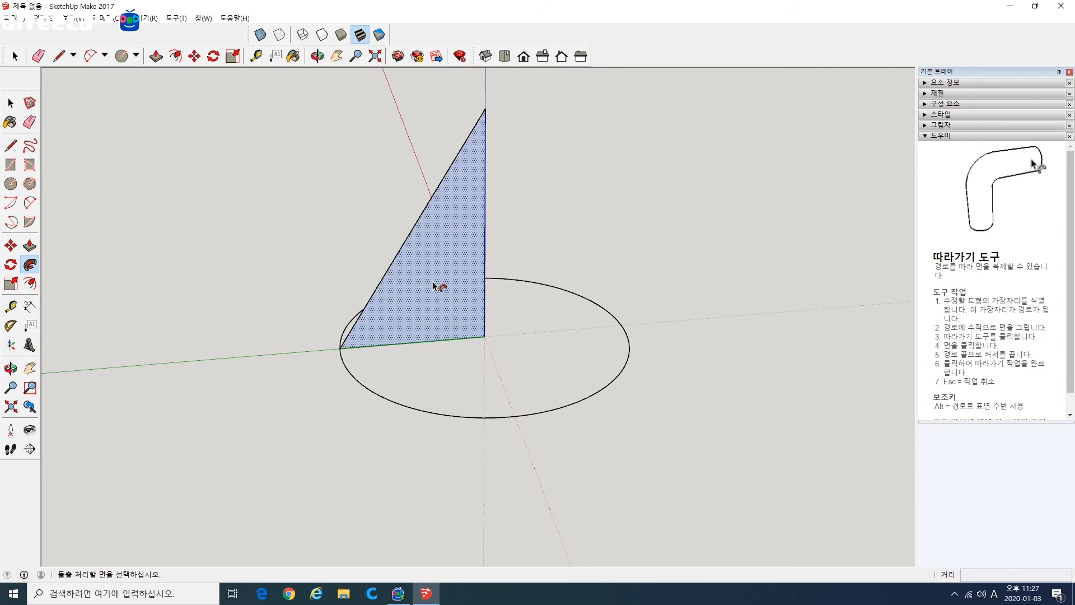
{"action": "left_click_drag", "start_coordinate": [433, 284], "coordinate": [608, 316]}
{"action": "left_click_drag", "start_coordinate": [547, 288], "coordinate": [337, 352]}
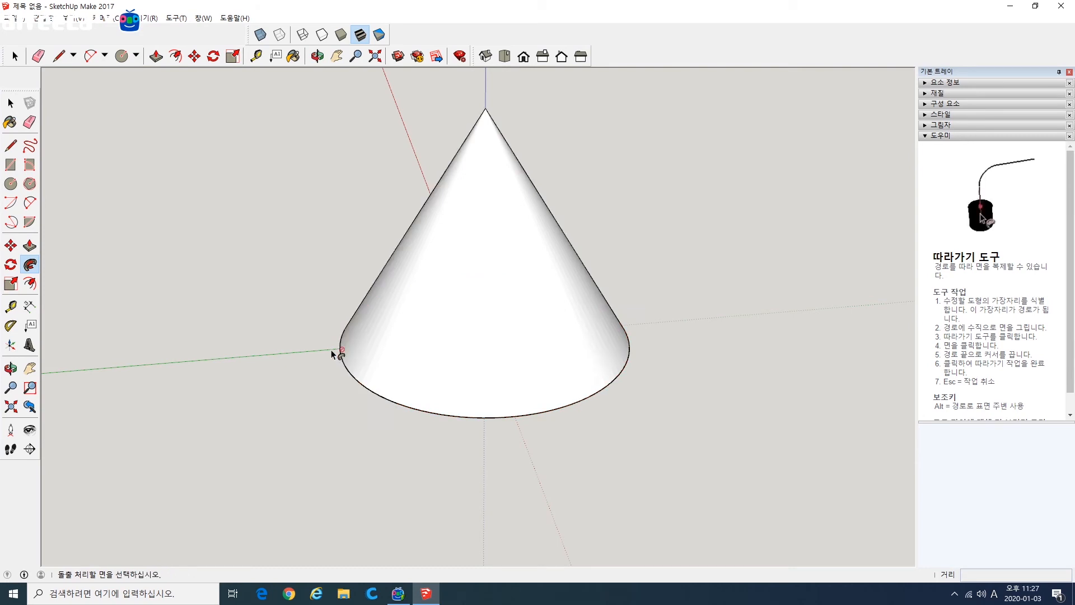
{"action": "middle_click_drag", "start_coordinate": [336, 352], "coordinate": [509, 144]}
{"action": "key", "text": "o"}
{"action": "left_click_drag", "start_coordinate": [509, 144], "coordinate": [566, 111]}
{"action": "middle_click_drag", "start_coordinate": [566, 110], "coordinate": [565, 94]}
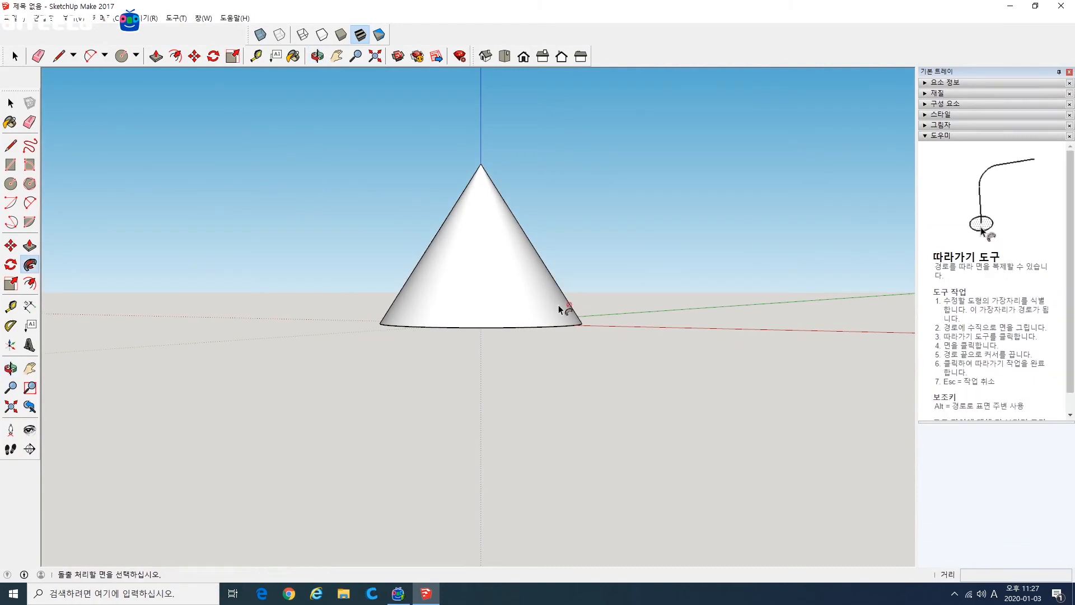
{"action": "middle_click_drag", "start_coordinate": [558, 392], "coordinate": [555, 448]}
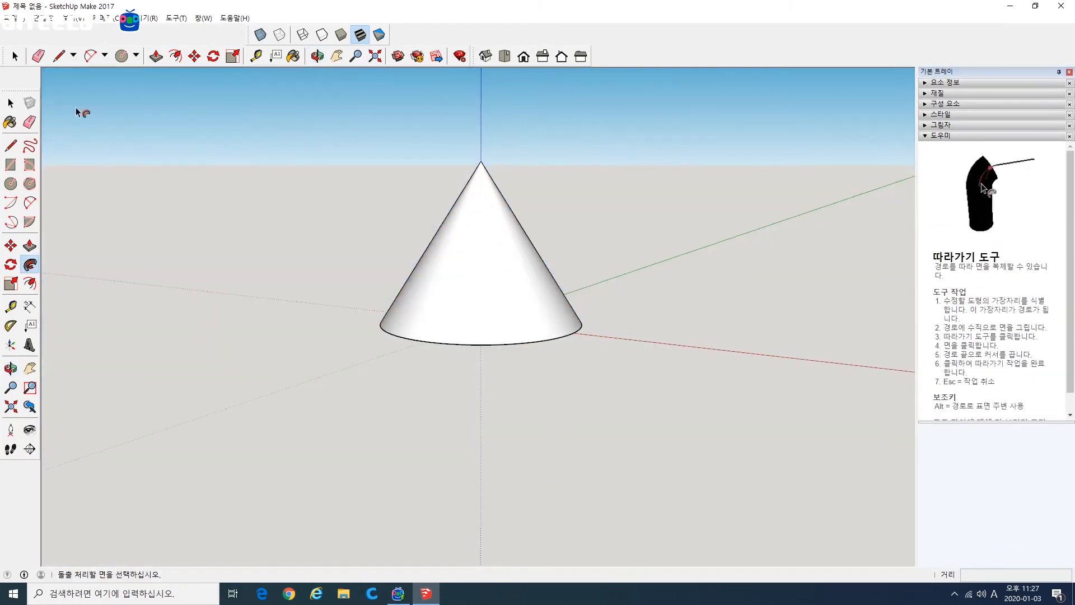
- Delete the cone's side surface and its base face, keeping only the circle outline
{"action": "key", "text": "space"}
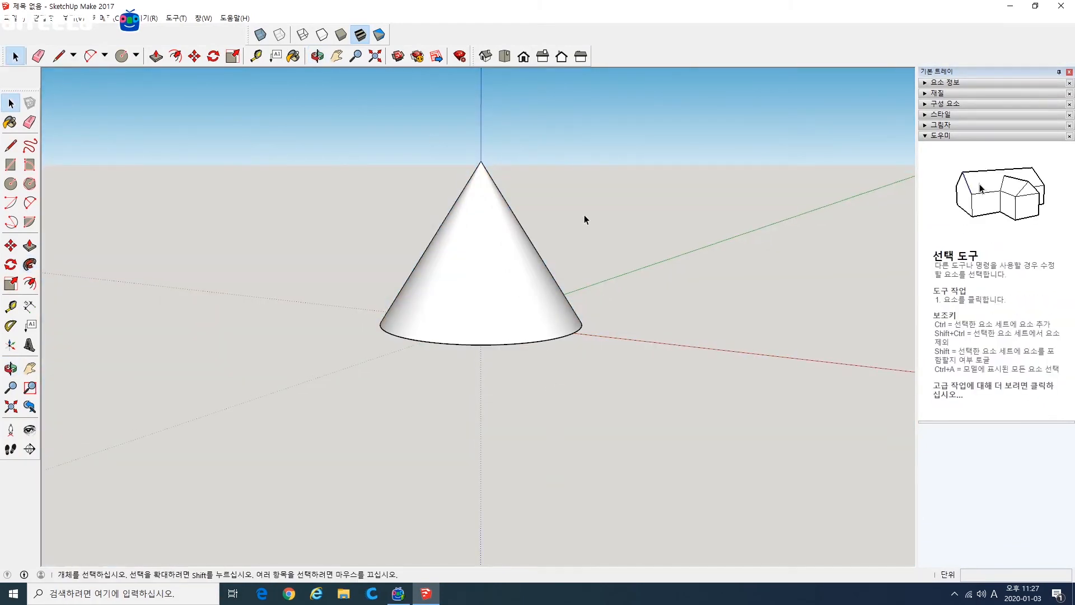
{"action": "left_click_drag", "start_coordinate": [436, 152], "coordinate": [436, 153]}
{"action": "key", "text": "Delete"}
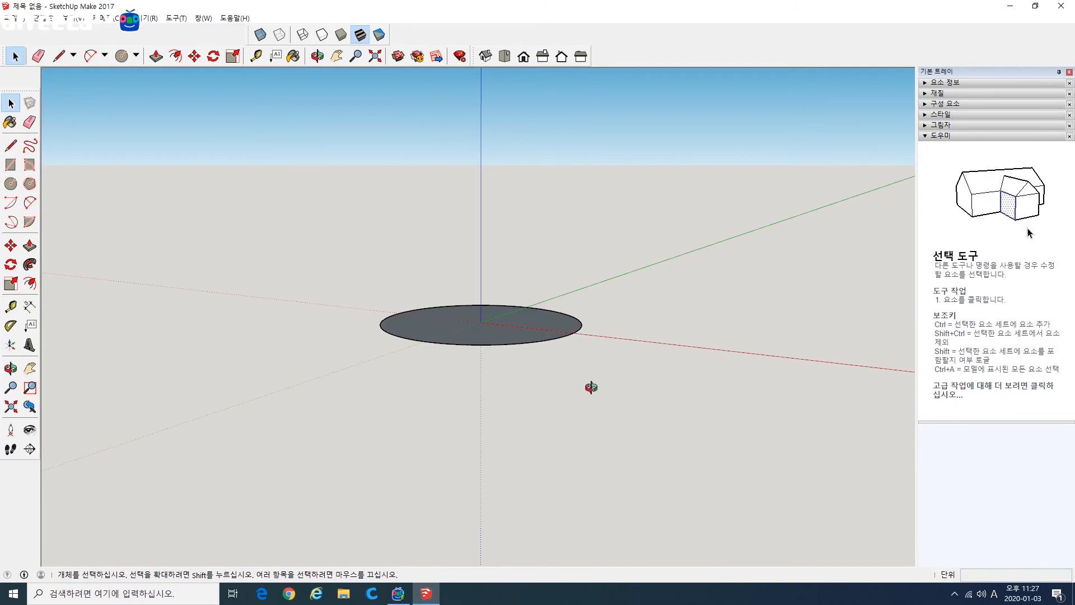
{"action": "middle_click_drag", "start_coordinate": [591, 387], "coordinate": [588, 414]}
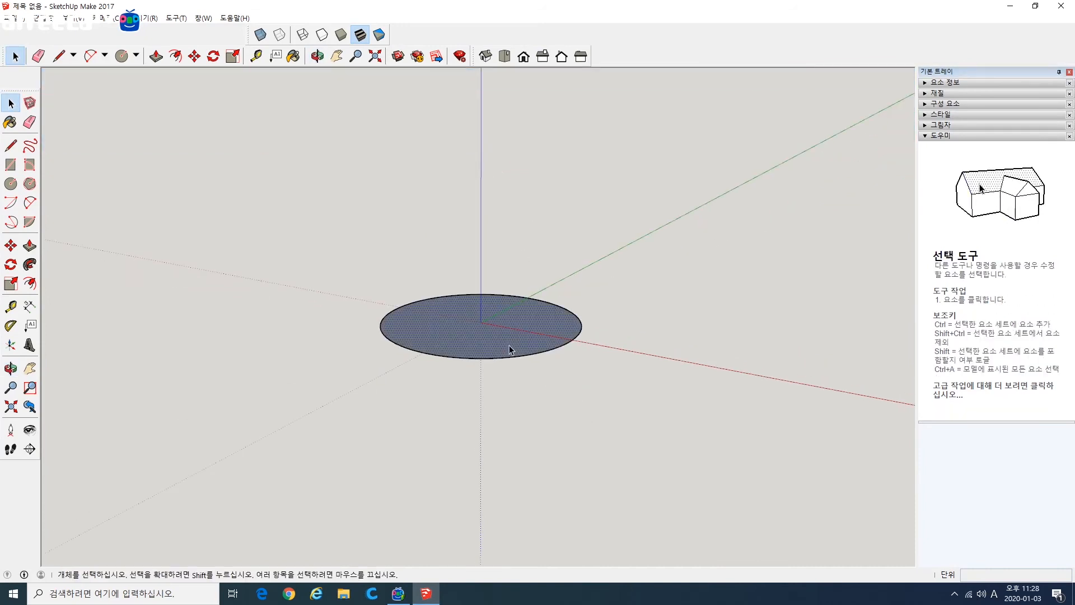
{"action": "key", "text": "Delete"}
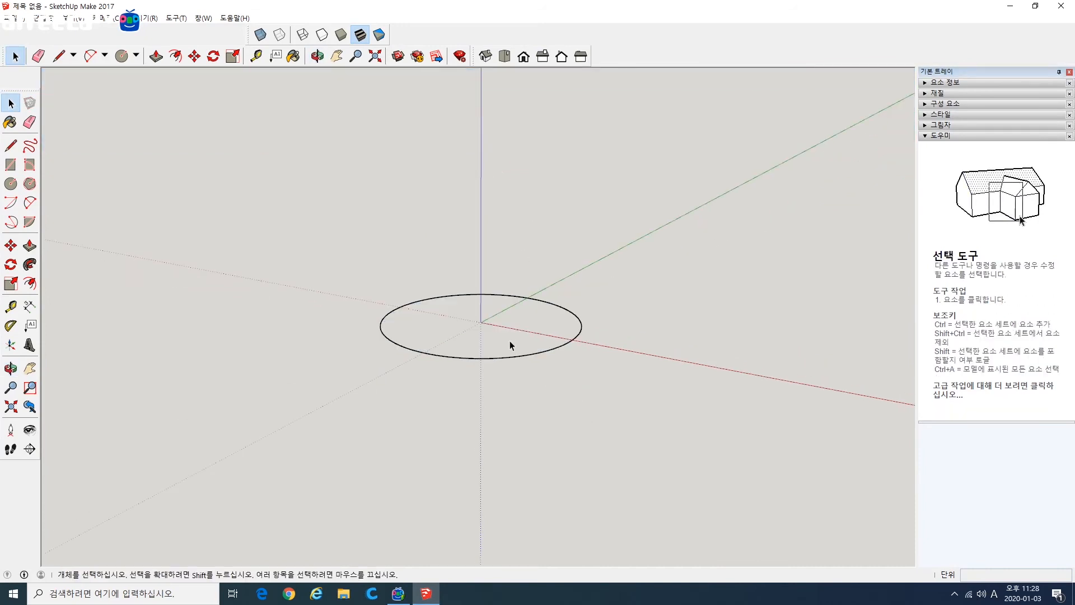
- Draw an upright 200 mm radius circle at the origin, perpendicular to the red axis, and split it with a 400 mm line along the blue axis
{"action": "left_click", "coordinate": [10, 183]}
{"action": "left_click", "coordinate": [481, 322]}
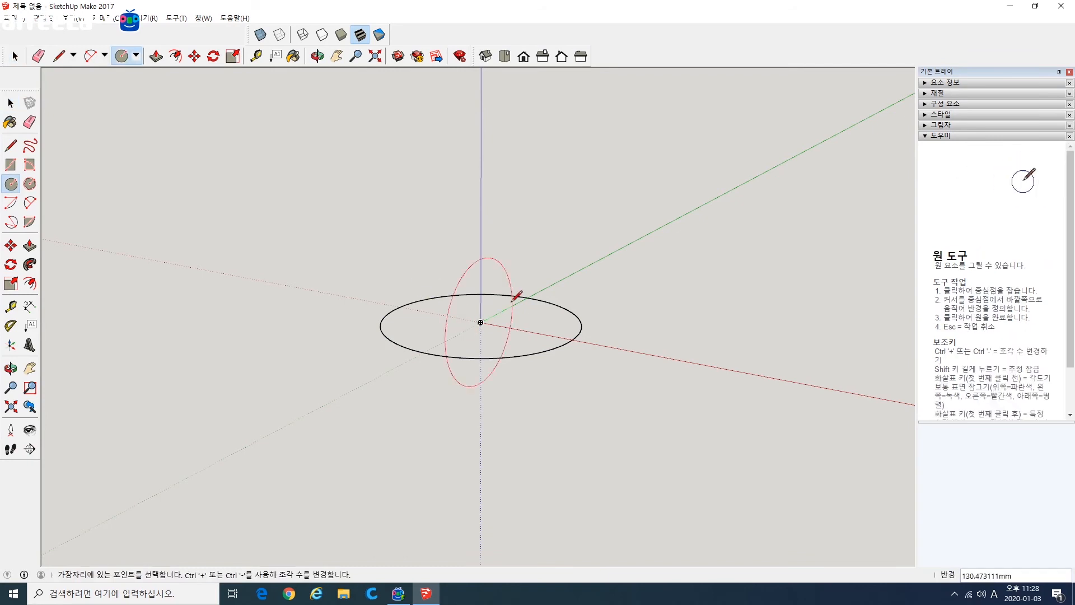
{"action": "left_click", "coordinate": [529, 297]}
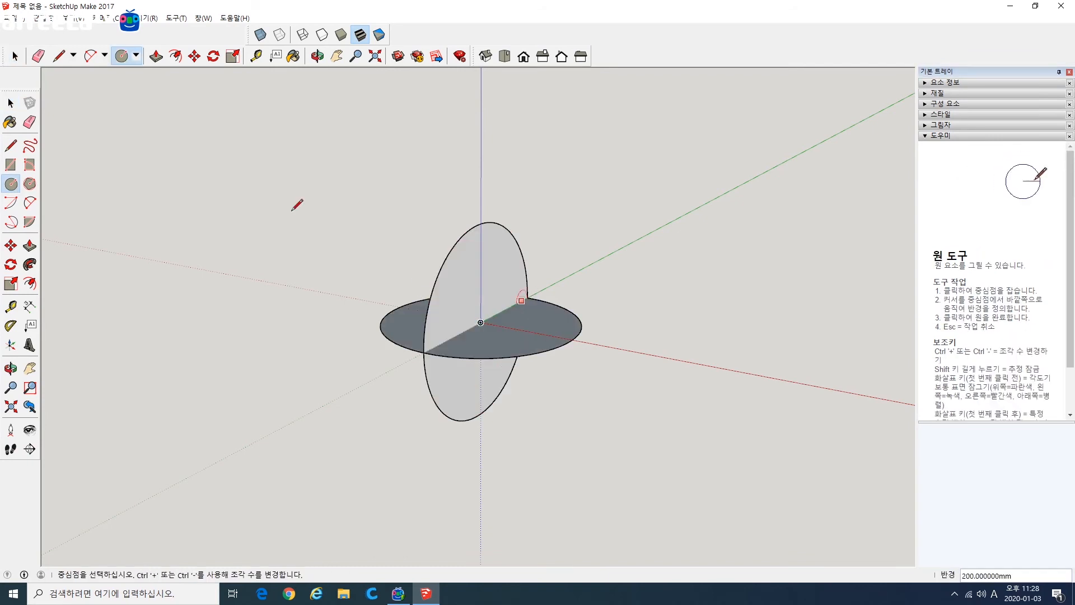
{"action": "left_click", "coordinate": [10, 145]}
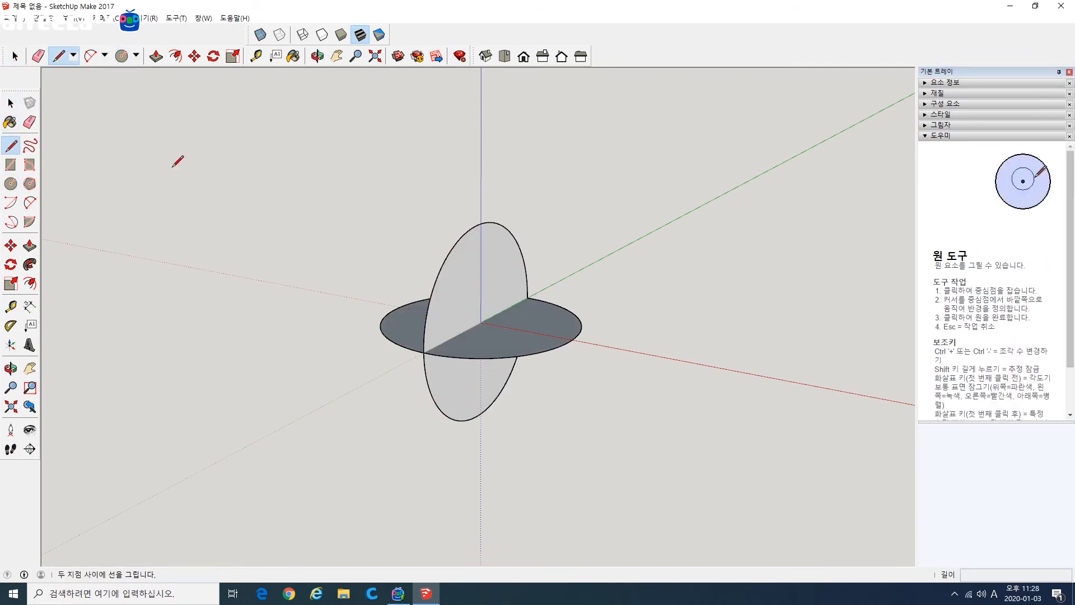
{"action": "left_click", "coordinate": [481, 223]}
{"action": "left_click", "coordinate": [481, 413]}
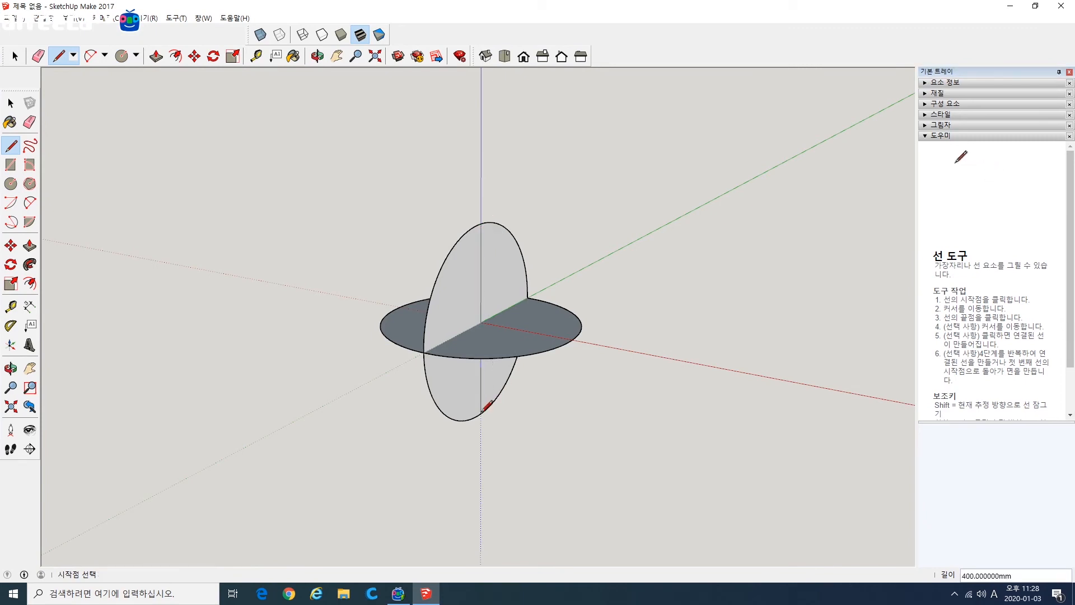
- Delete one half of the upright disc and the horizontal circle's face, keeping the other half disc and the circle outline
{"action": "key", "text": "space"}
{"action": "left_click", "coordinate": [453, 280]}
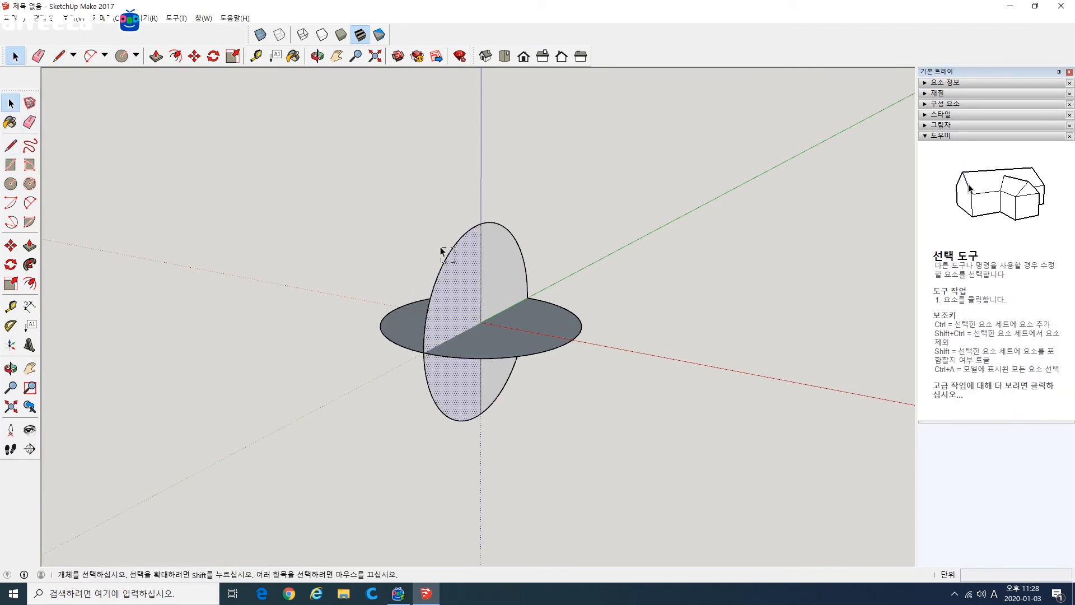
{"action": "key", "text": "Delete"}
{"action": "left_click", "coordinate": [450, 328]}
{"action": "key", "text": "Delete"}
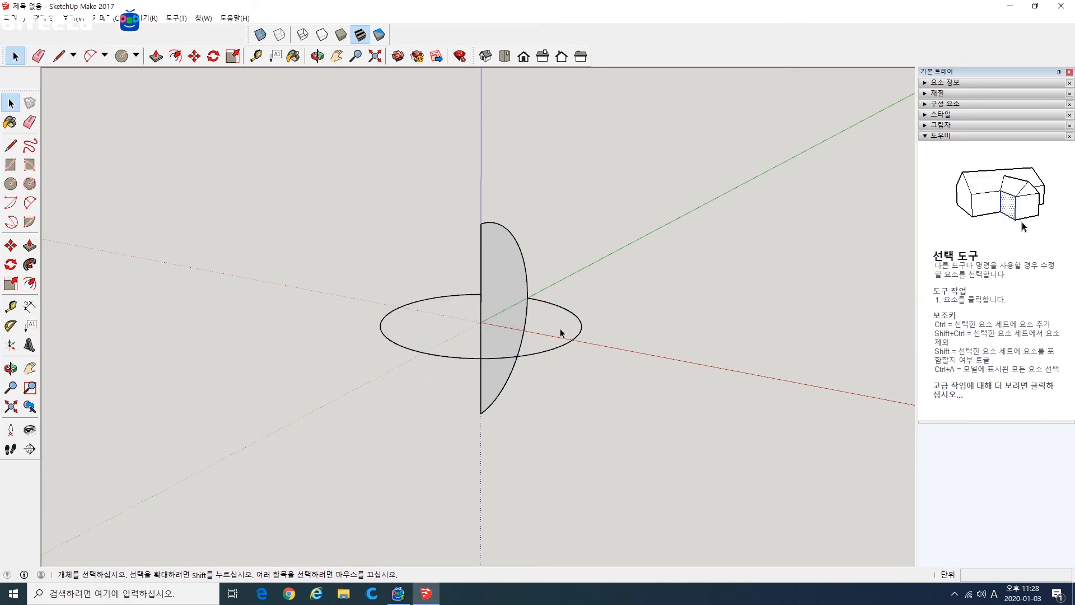
- Sweep the half disc fully around the horizontal circle with Follow Me to form a sphere, and inspect it from several angles
{"action": "middle_click_drag", "start_coordinate": [597, 347], "coordinate": [358, 393]}
{"action": "middle_click_drag", "start_coordinate": [666, 356], "coordinate": [472, 305]}
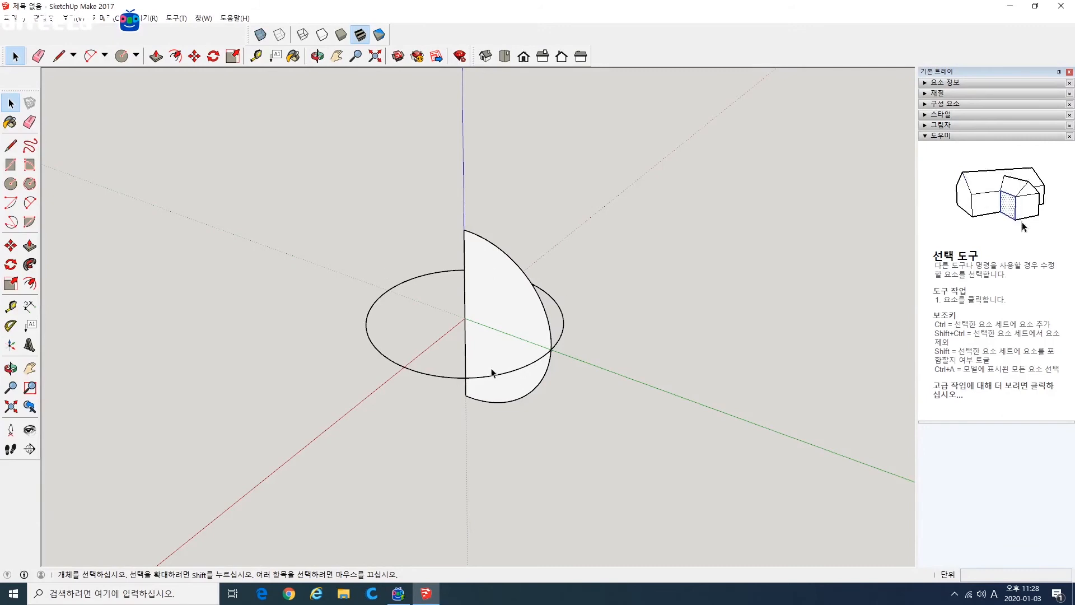
{"action": "left_click", "coordinate": [29, 265]}
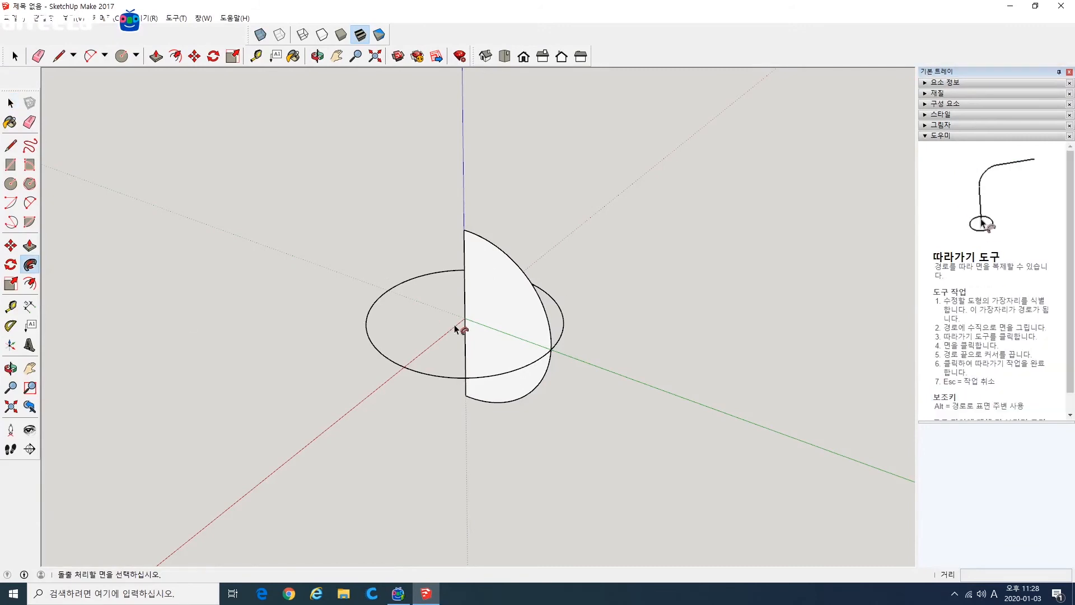
{"action": "left_click", "coordinate": [485, 335]}
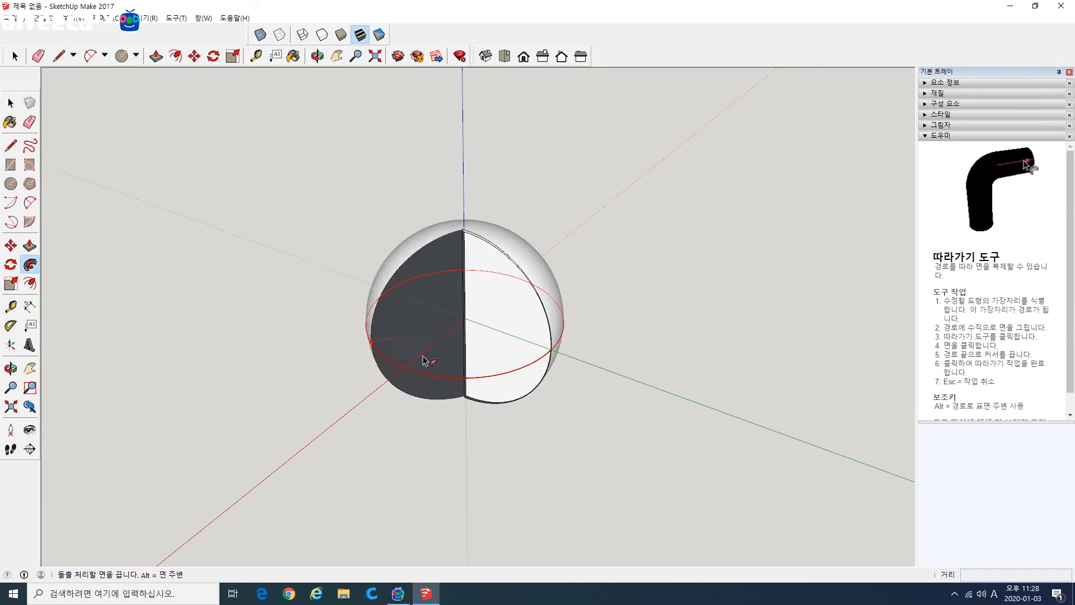
{"action": "left_click", "coordinate": [557, 356]}
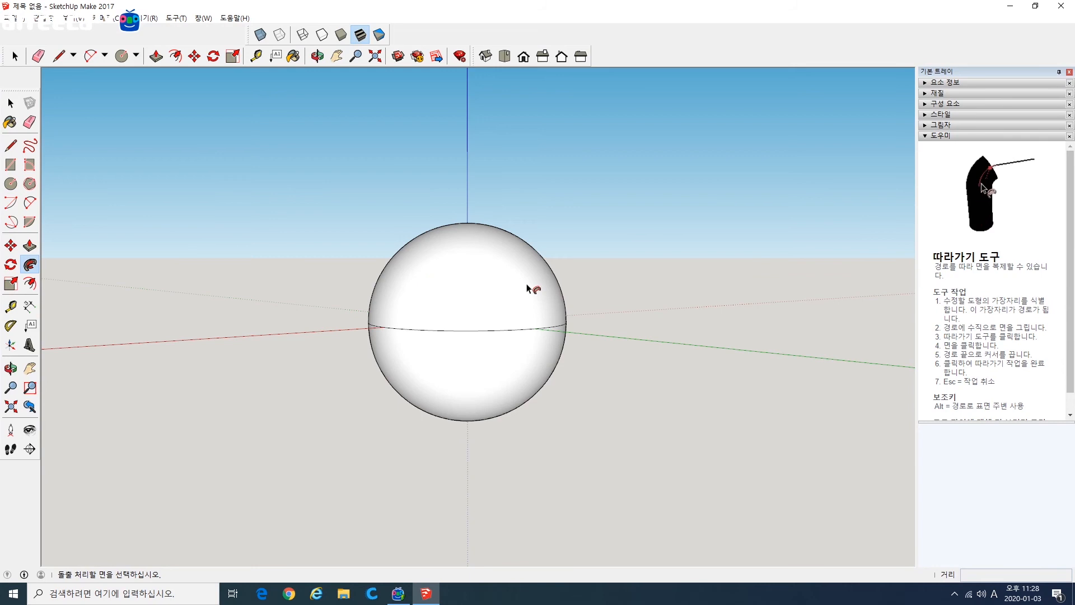
{"action": "middle_click_drag", "start_coordinate": [527, 288], "coordinate": [349, 328]}
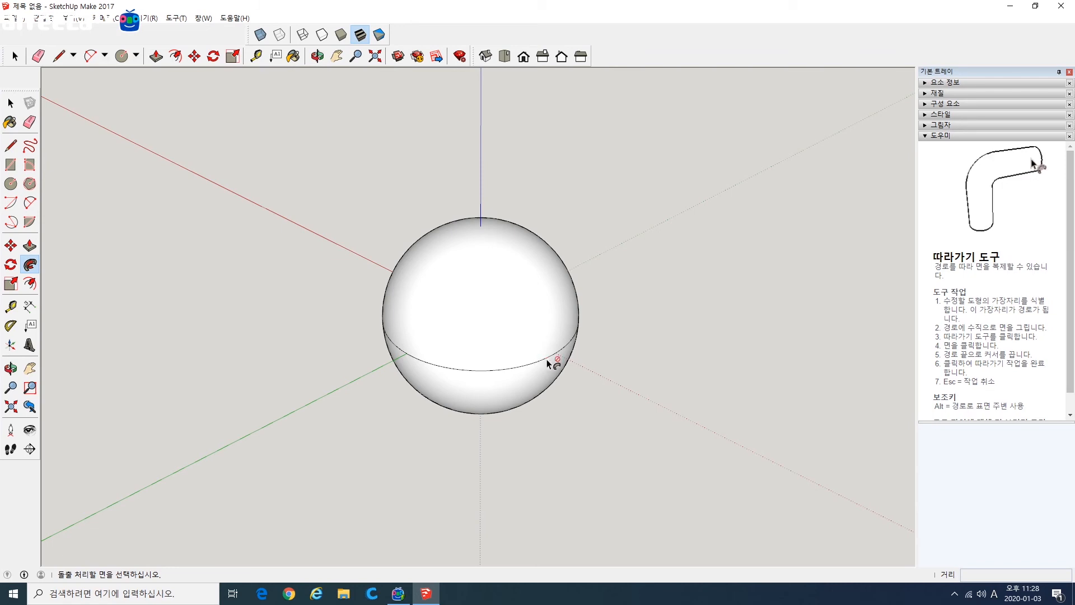
{"action": "middle_click_drag", "start_coordinate": [547, 358], "coordinate": [515, 404]}
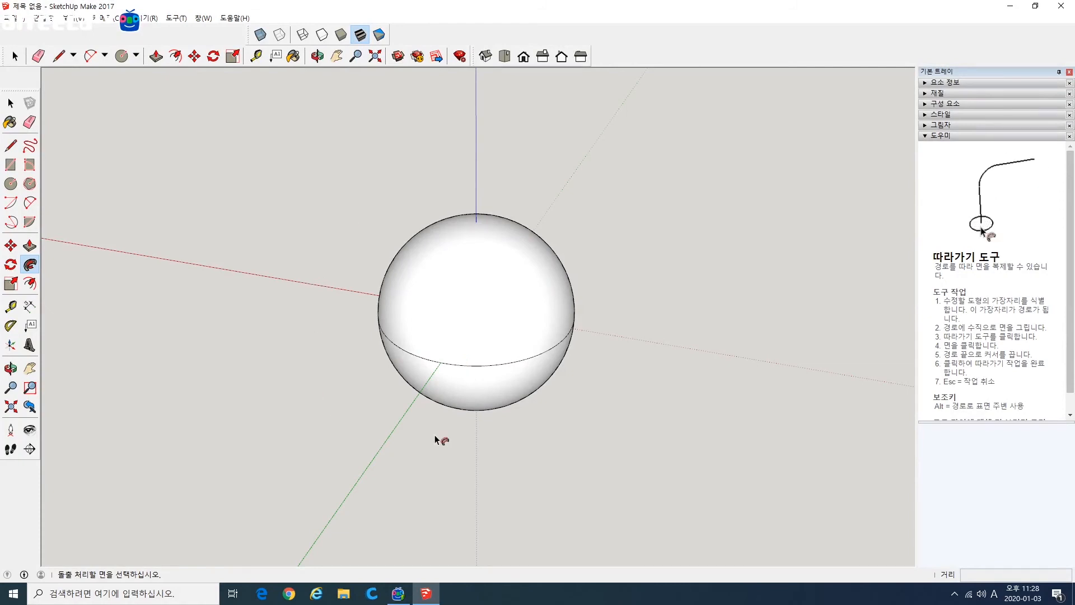
- Select everything in the model and delete it, removing the sphere
{"action": "key", "text": "space"}
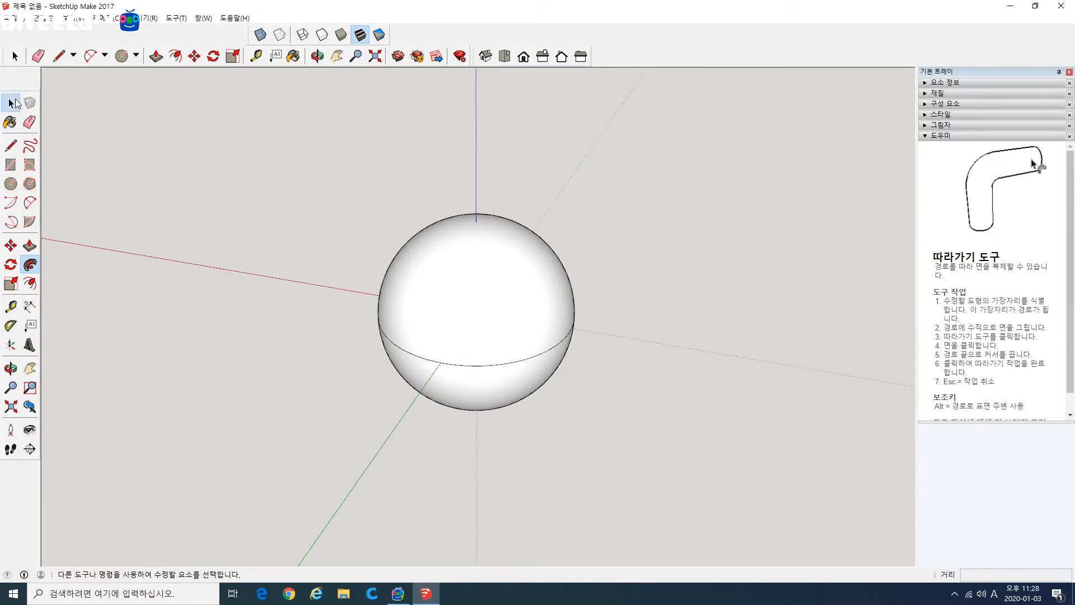
{"action": "key", "text": "ctrl+a"}
{"action": "key", "text": "Delete"}
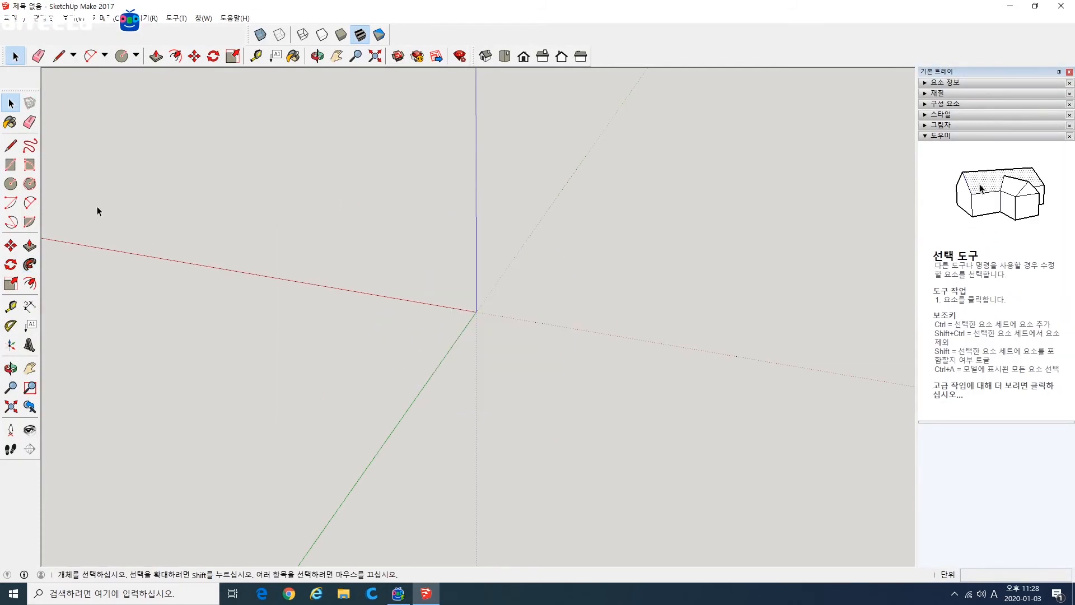
- Draw a circle centred on the origin, flat on the ground plane
{"action": "left_click", "coordinate": [11, 184]}
{"action": "left_click", "coordinate": [476, 311]}
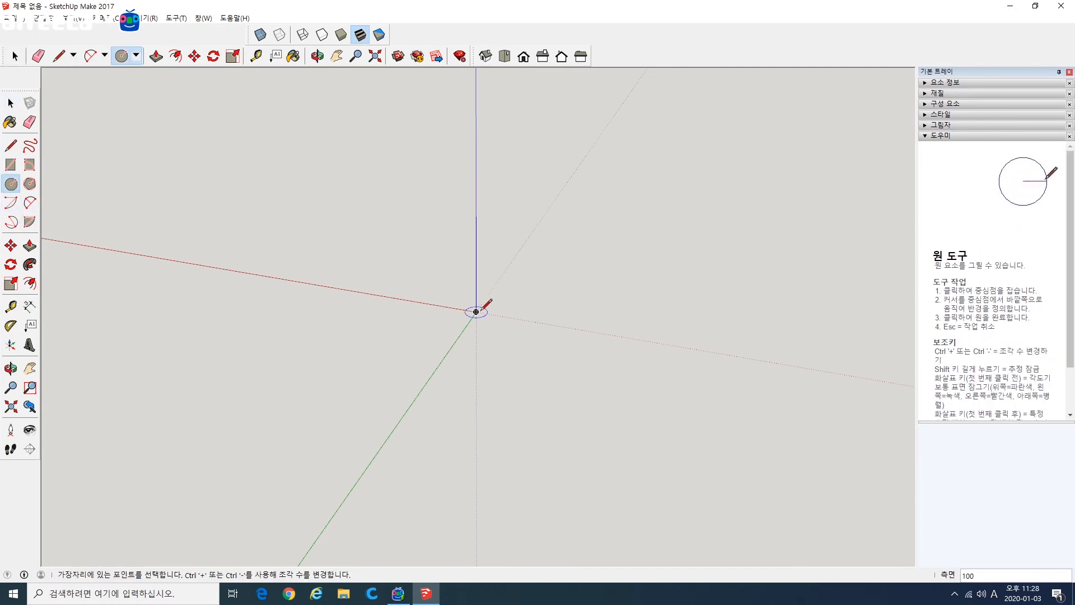
{"action": "left_click", "coordinate": [554, 316]}
- Draw a four-segment open line path starting on the vertical axis above the circle, leaving a gap between the path and the circle
{"action": "left_click", "coordinate": [11, 146]}
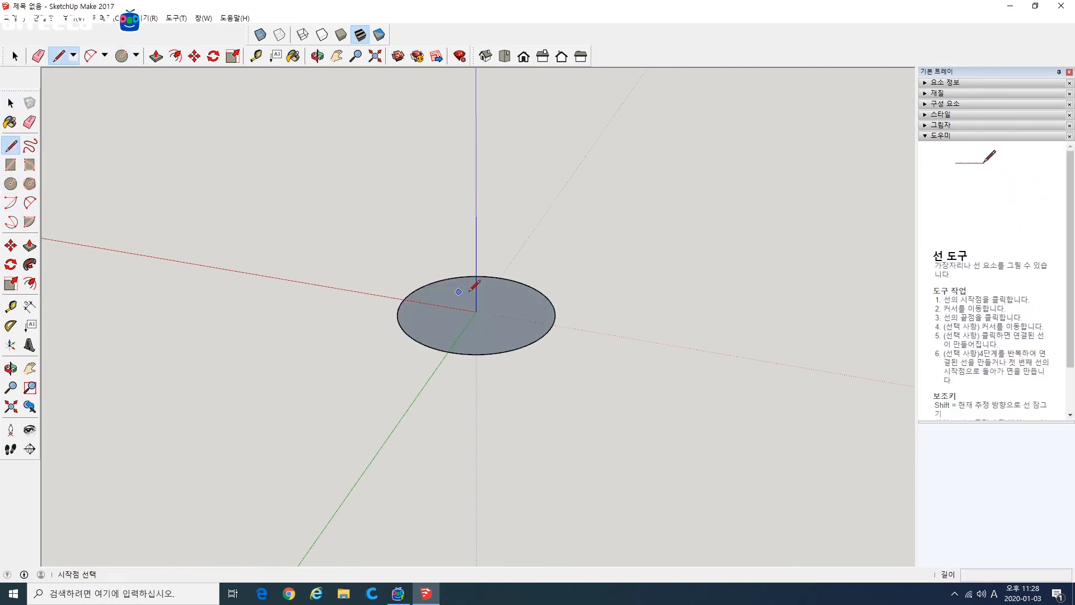
{"action": "left_click", "coordinate": [476, 212]}
{"action": "left_click", "coordinate": [477, 92]}
{"action": "left_click", "coordinate": [596, 79]}
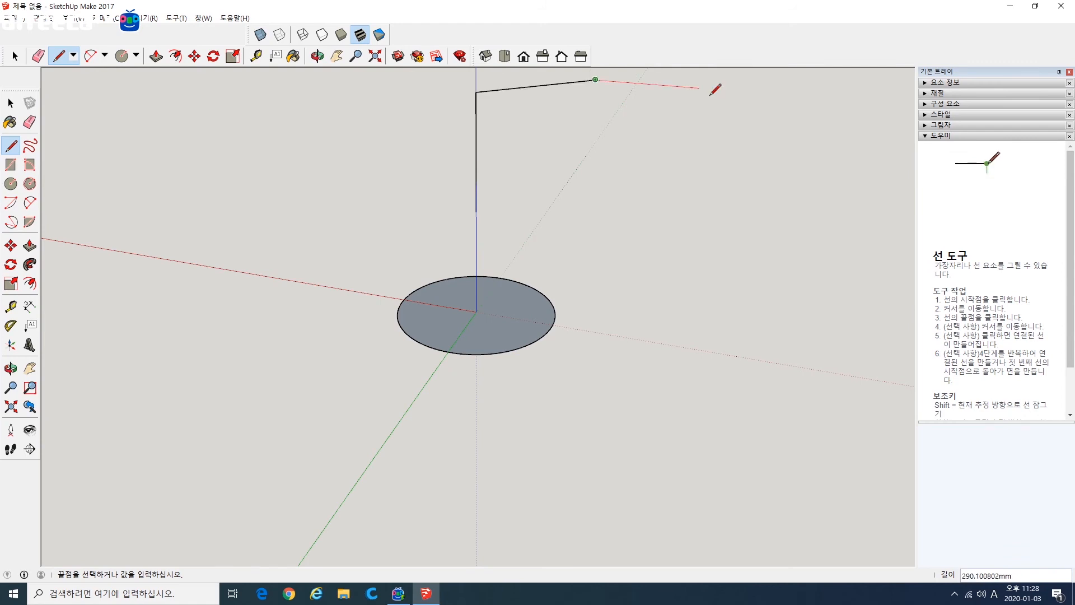
{"action": "left_click", "coordinate": [735, 91]}
{"action": "left_click", "coordinate": [834, 239]}
{"action": "left_click", "coordinate": [13, 106]}
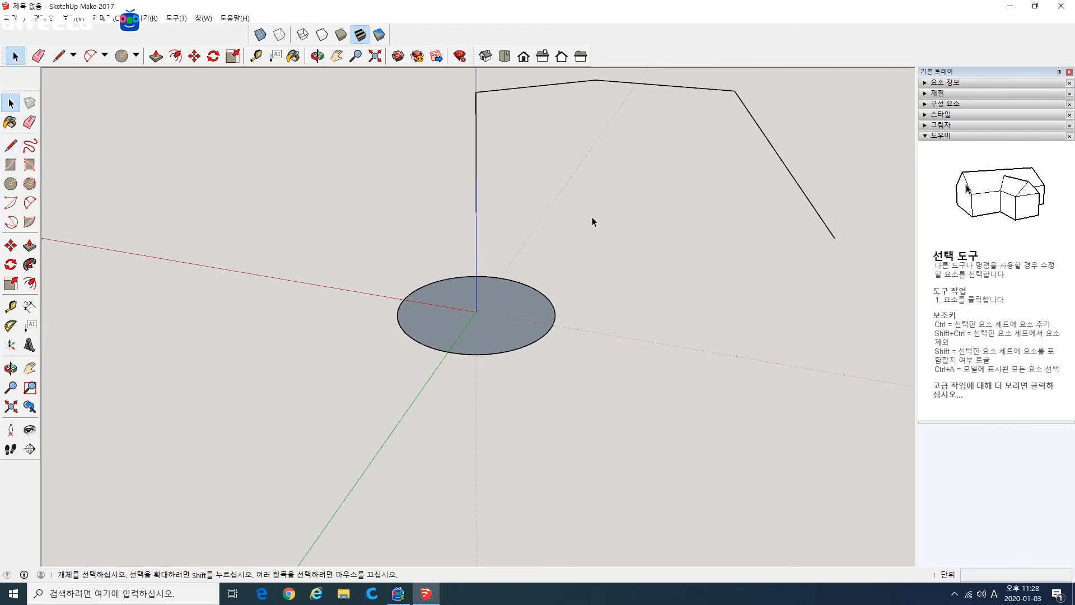
{"action": "mouse_move", "coordinate": [368, 228]}
{"action": "middle_mouse_down"}
{"action": "mouse_move", "coordinate": [636, 200]}
{"action": "mouse_move", "coordinate": [576, 168]}
{"action": "mouse_move", "coordinate": [583, 233]}
{"action": "mouse_move", "coordinate": [577, 154]}
{"action": "mouse_move", "coordinate": [589, 253]}
{"action": "middle_mouse_up"}
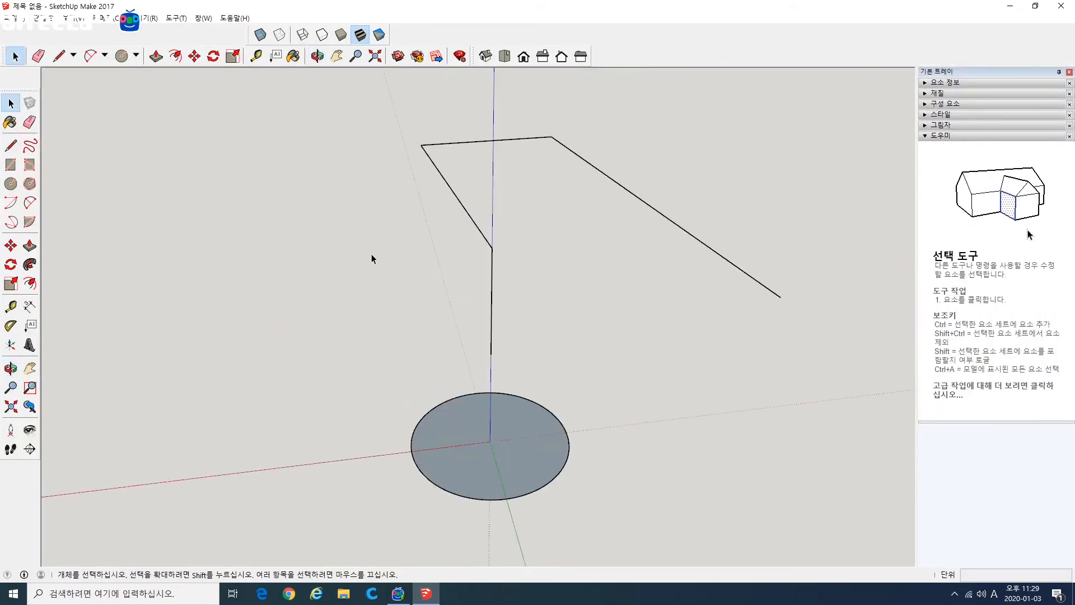
- Sweep the circle by hand along the line path with Follow Me, stopping partway along the last segment, and undo the sweep
{"action": "left_click", "coordinate": [30, 264]}
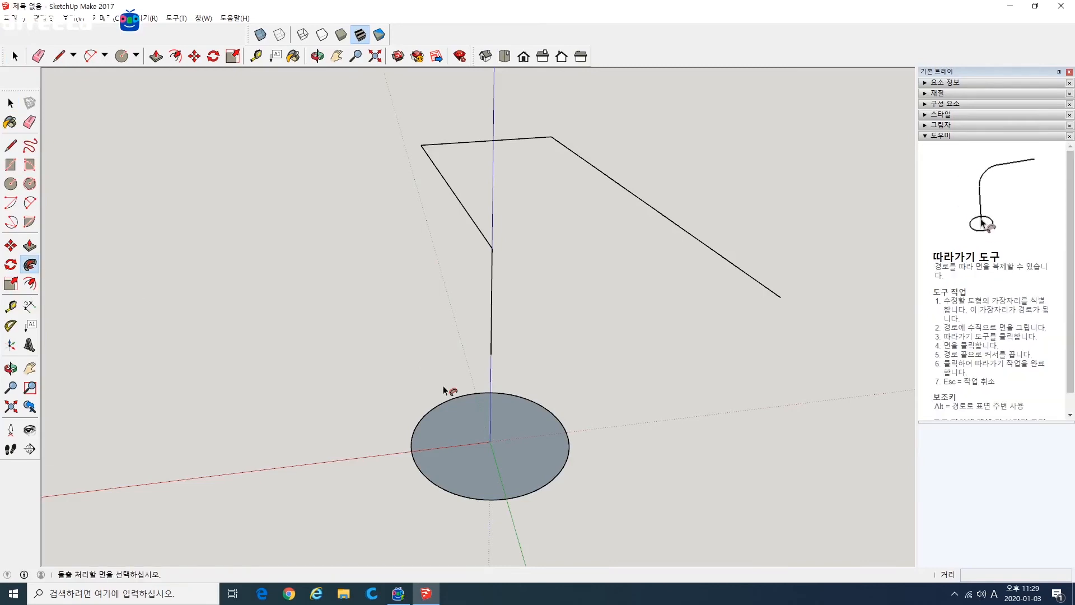
{"action": "left_click", "coordinate": [482, 445]}
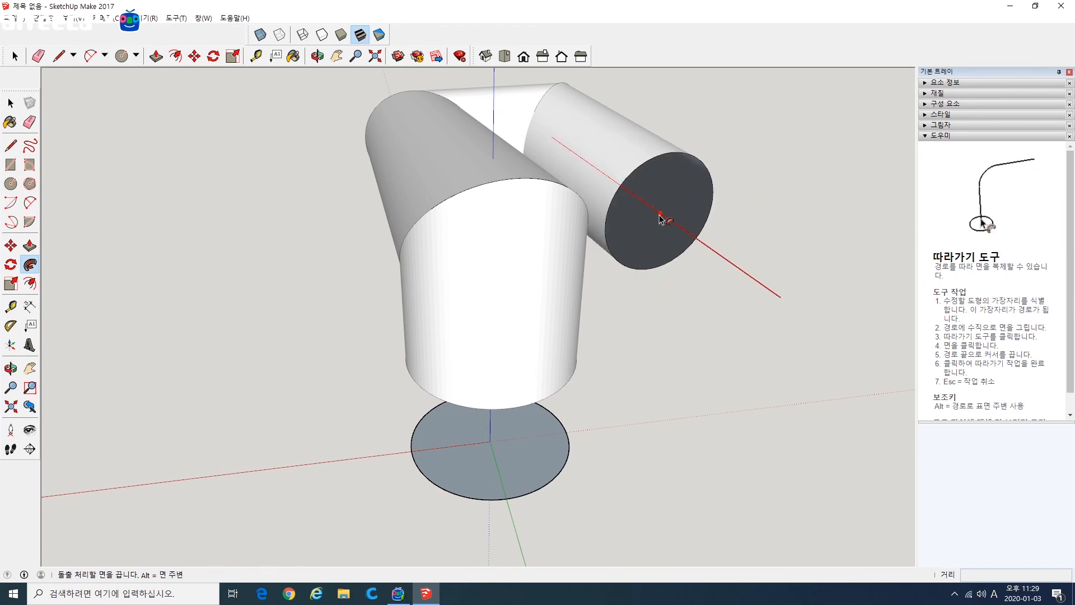
{"action": "left_click", "coordinate": [659, 217]}
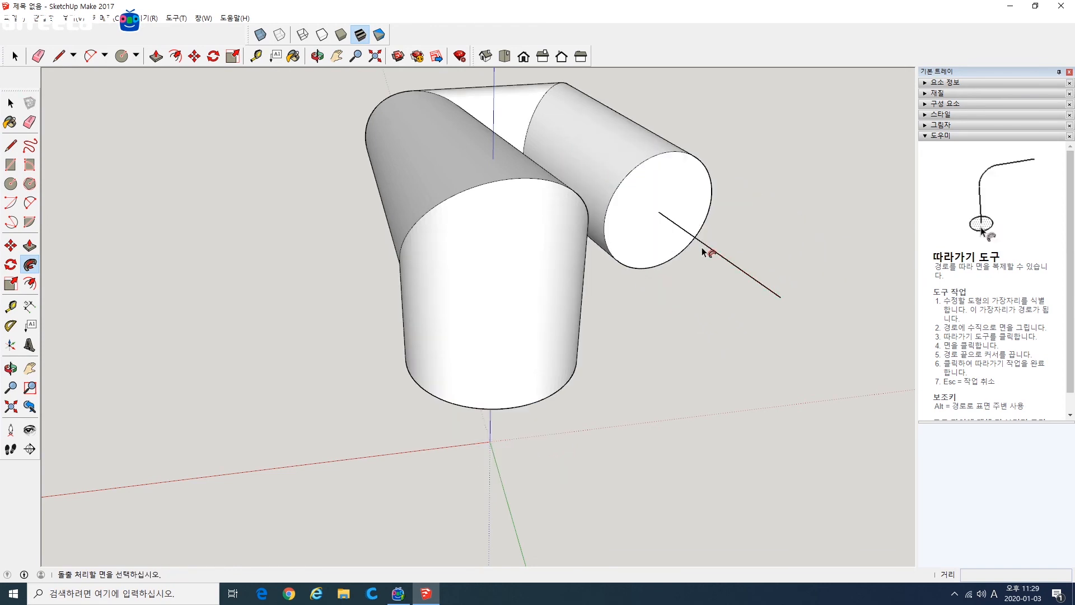
{"action": "left_click", "coordinate": [10, 103]}
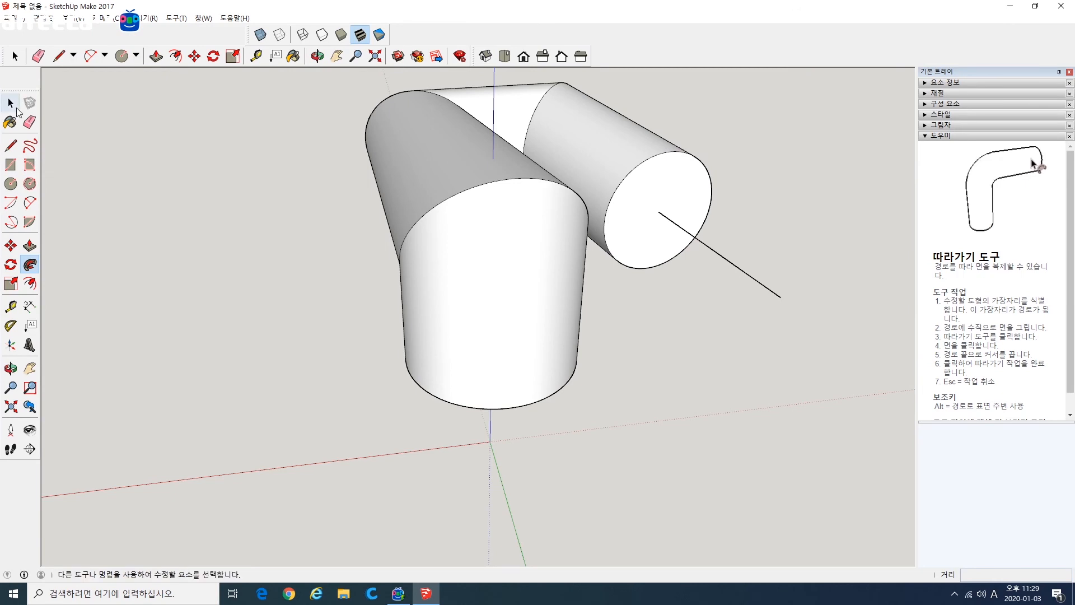
{"action": "key", "text": "ctrl+z"}
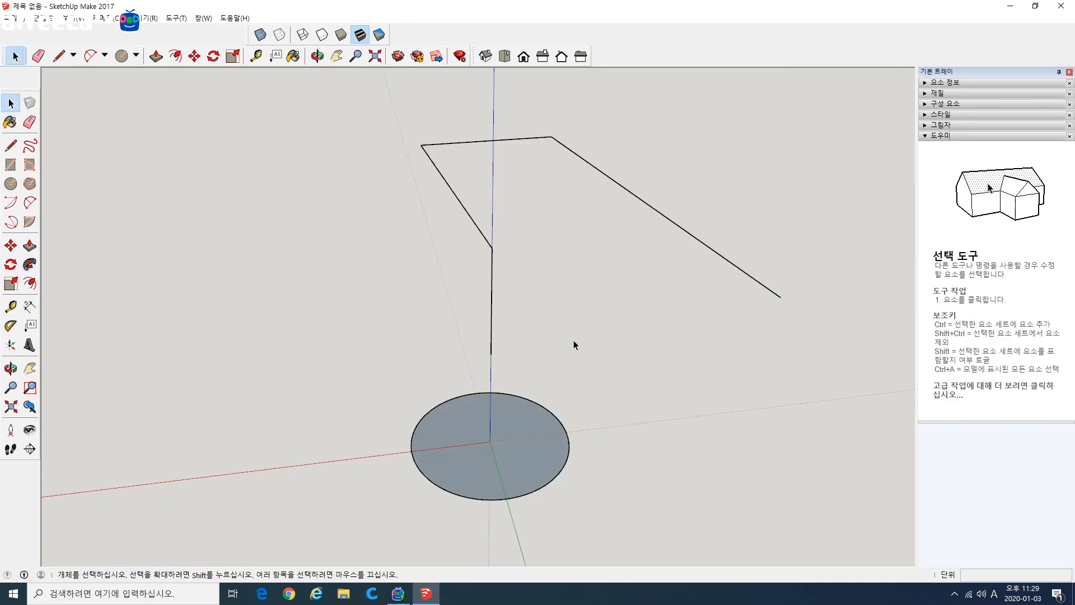
- Select all four path lines, sweep the circle along them with Follow Me, and undo the sweep
{"action": "left_click", "coordinate": [490, 355]}
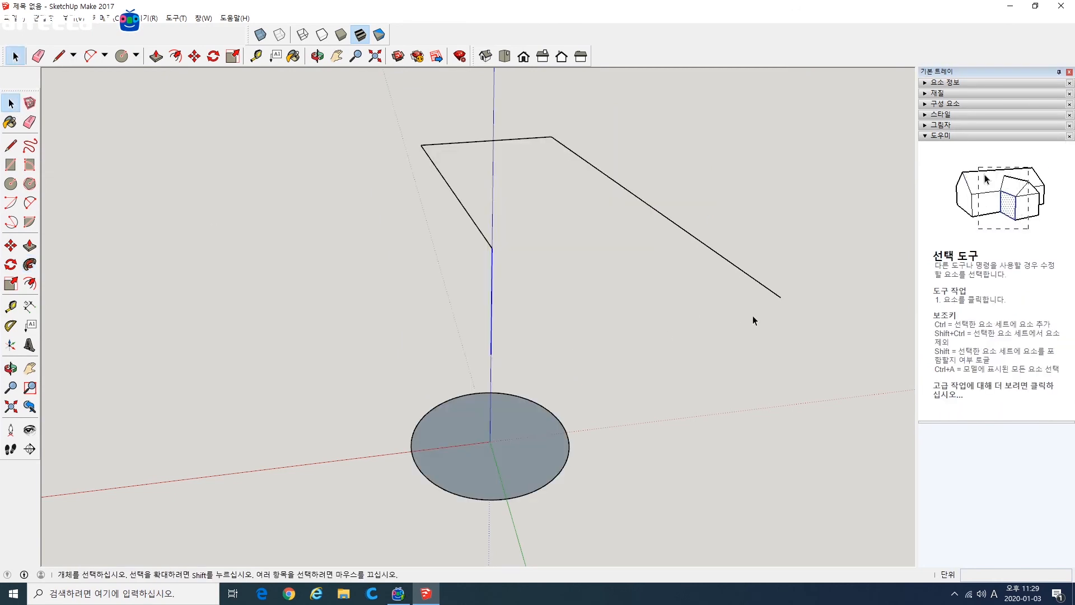
{"action": "left_click", "coordinate": [780, 335]}
{"action": "left_click_drag", "start_coordinate": [455, 163], "coordinate": [355, 118]}
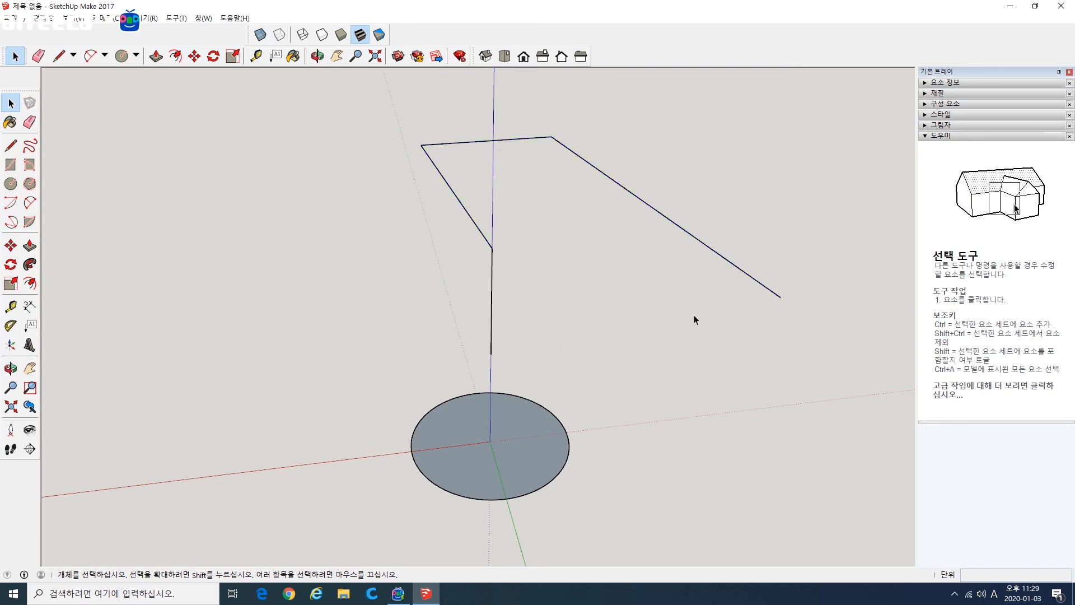
{"action": "left_click_drag", "start_coordinate": [694, 315], "coordinate": [412, 153]}
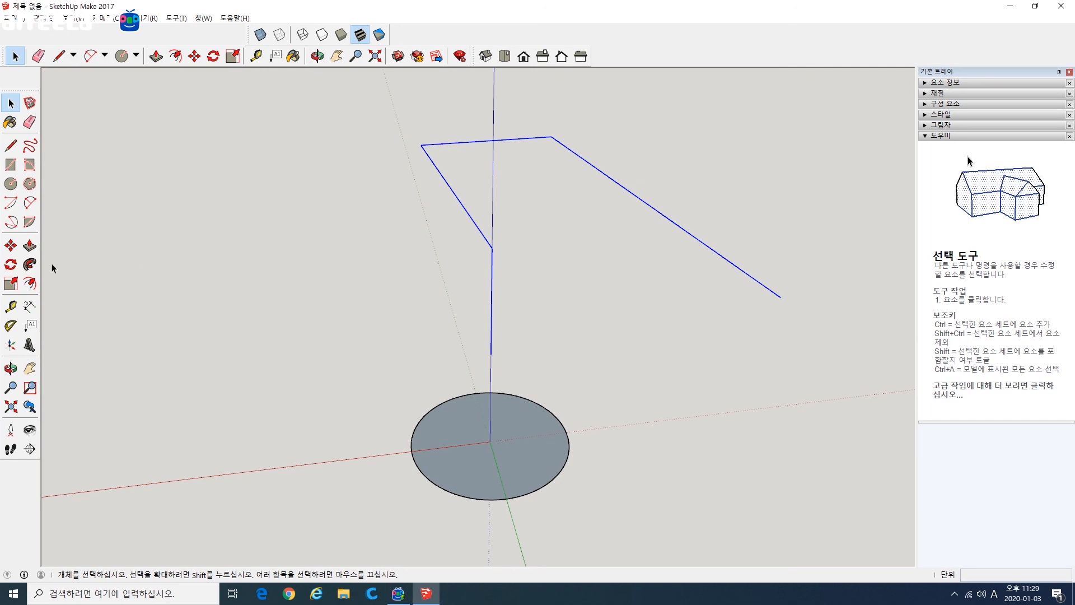
{"action": "left_click", "coordinate": [31, 266]}
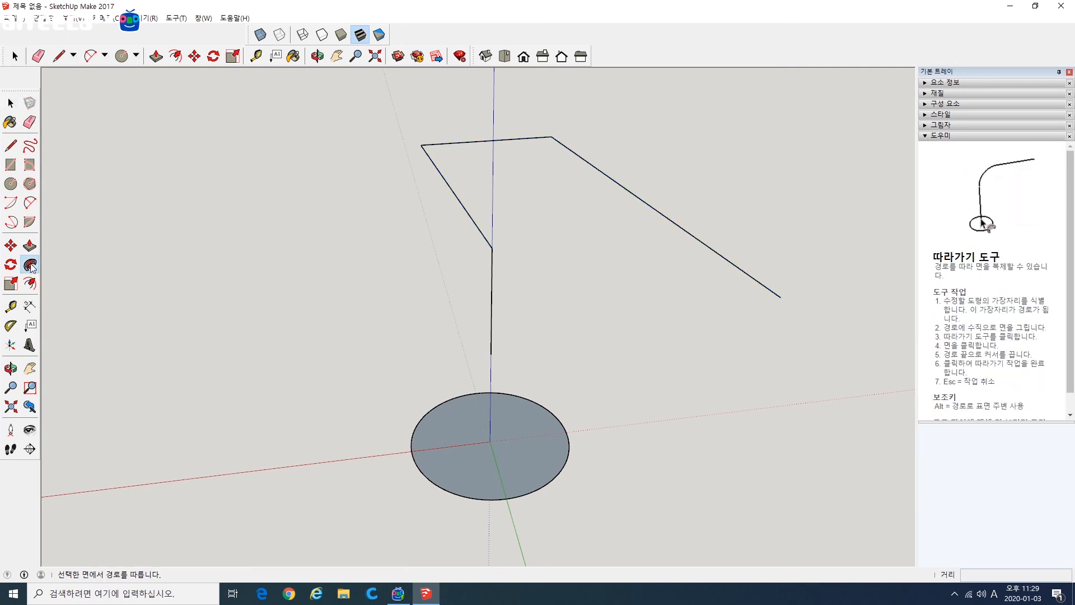
{"action": "left_click", "coordinate": [452, 410]}
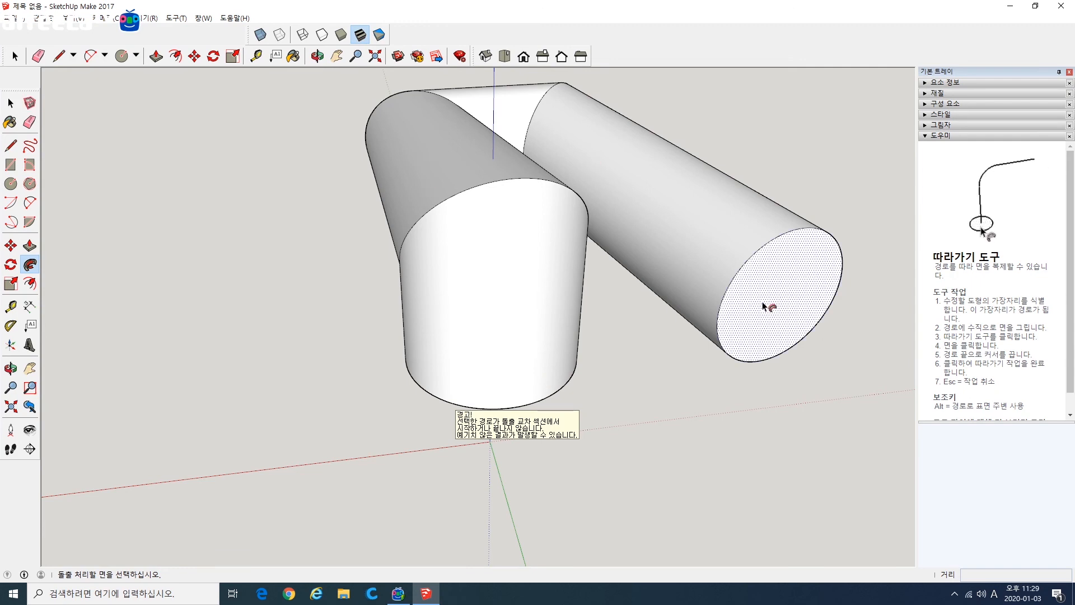
{"action": "middle_click_drag", "start_coordinate": [697, 378], "coordinate": [637, 418]}
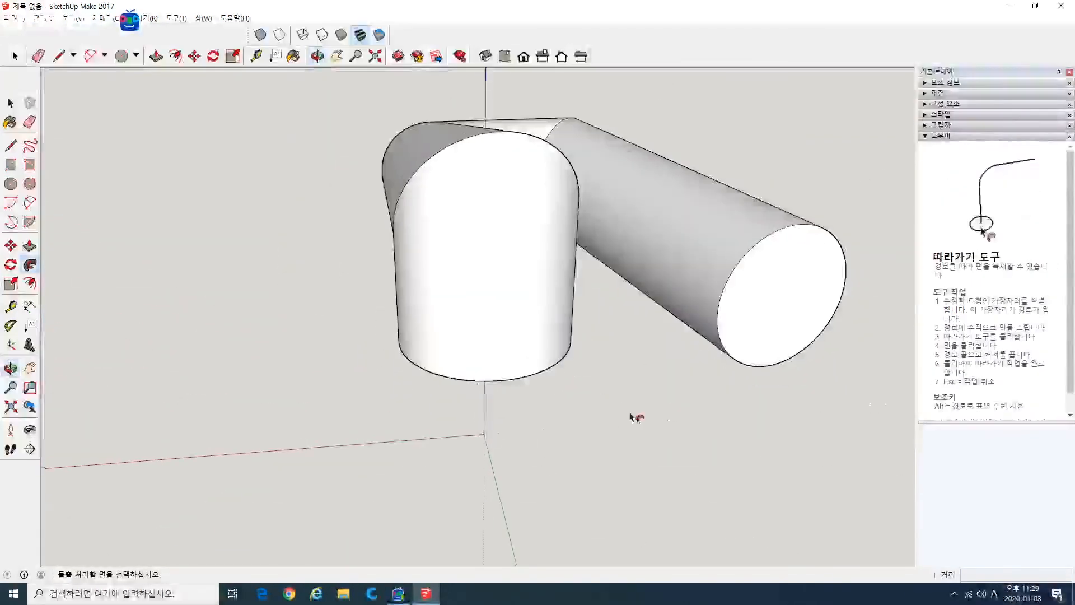
{"action": "key", "text": "ctrl+z"}
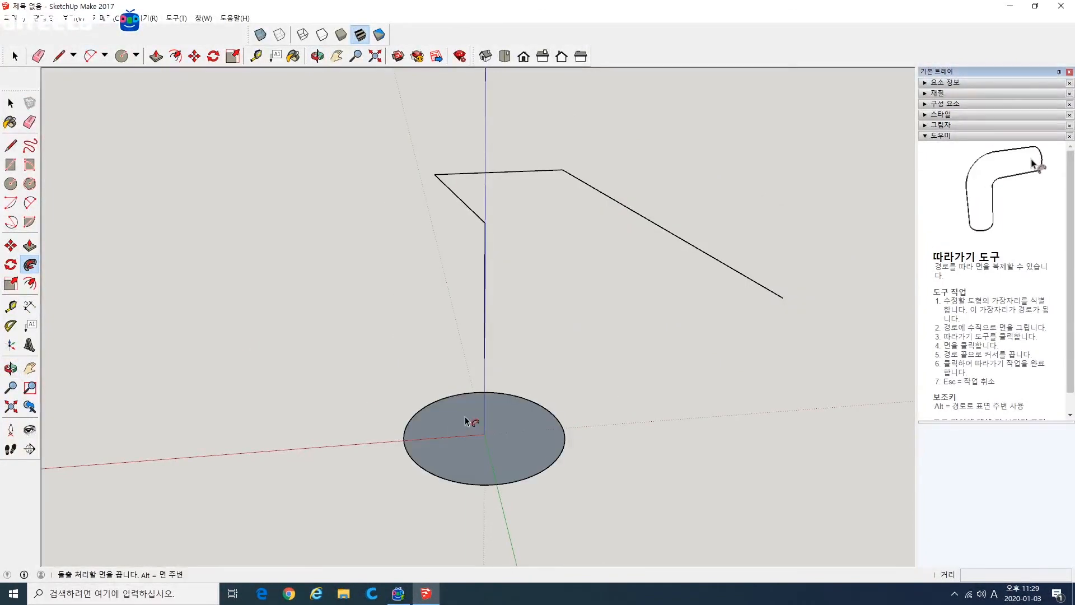
- Try guiding the circle along the path by hand with Follow Me while viewing it from other angles, and undo the attempt
{"action": "left_click", "coordinate": [479, 397]}
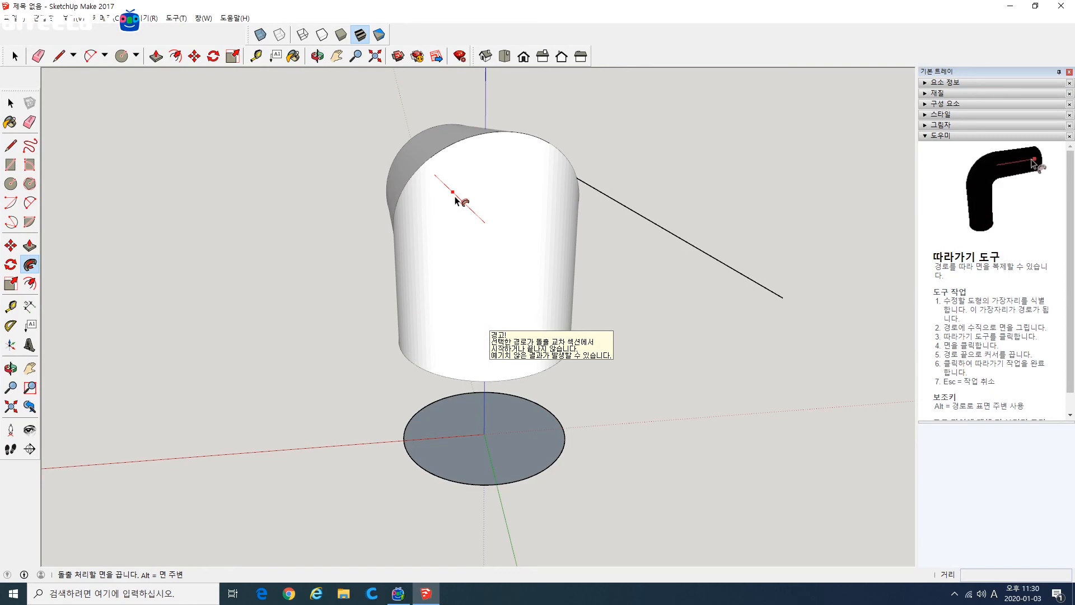
{"action": "middle_click_drag", "start_coordinate": [454, 200], "coordinate": [636, 310]}
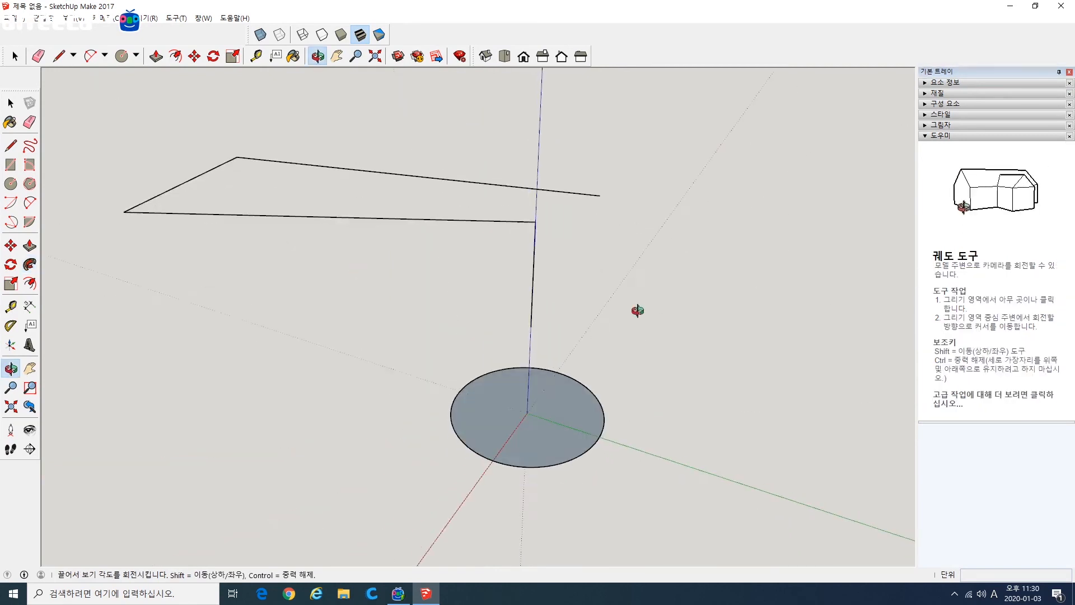
{"action": "left_click", "coordinate": [286, 218]}
{"action": "middle_click_drag", "start_coordinate": [287, 216], "coordinate": [692, 444]}
{"action": "key", "text": "ctrl+z"}
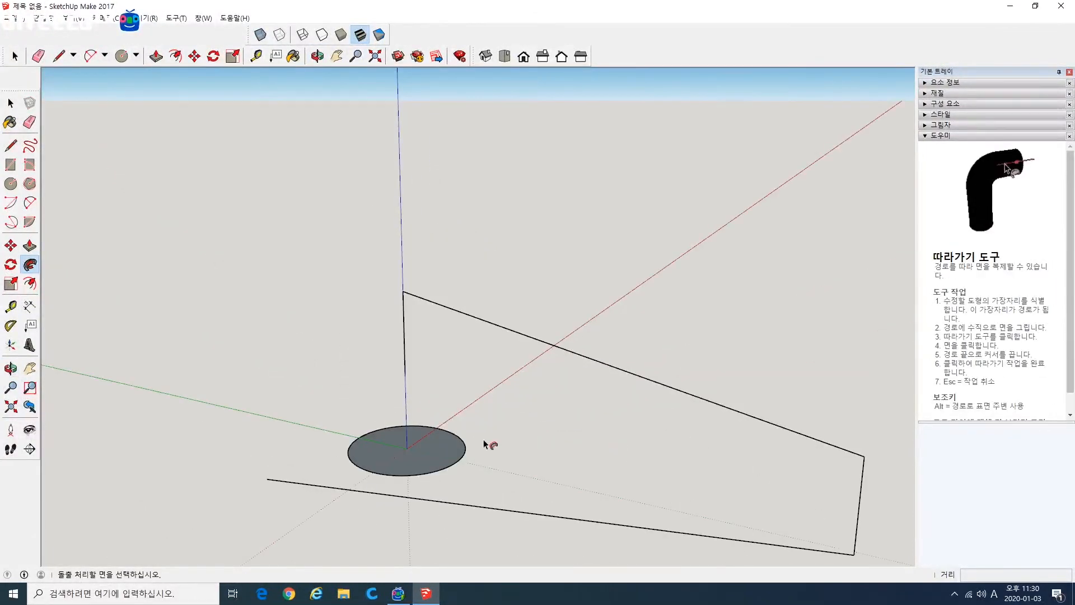
- Select the entire connected line path and sweep the circle along its full length with Follow Me to form a bent pipe
{"action": "left_click", "coordinate": [11, 105]}
{"action": "middle_click_drag", "start_coordinate": [533, 396], "coordinate": [680, 462]}
{"action": "triple_click", "coordinate": [828, 440]}
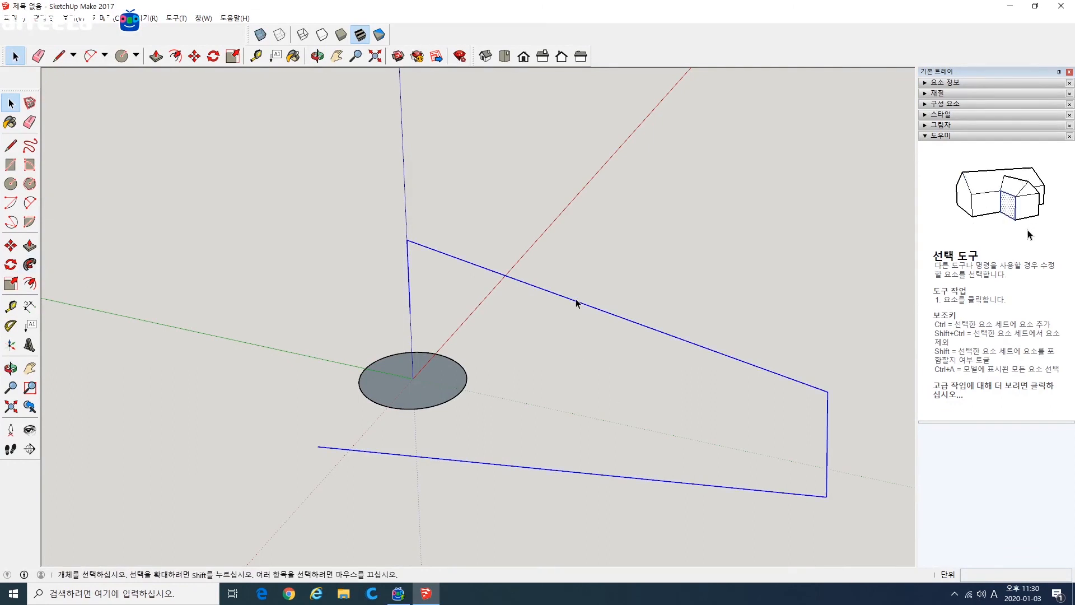
{"action": "left_click", "coordinate": [29, 265]}
{"action": "left_click", "coordinate": [389, 373]}
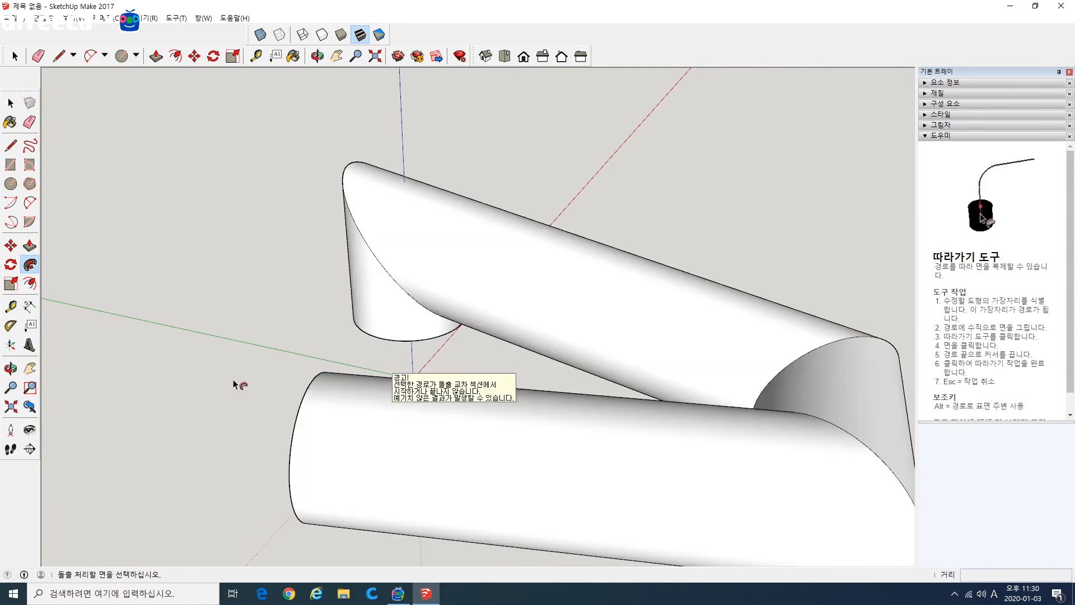
- Examine the bent pipe from several angles, including its mitred corners, its end faces and its start above the ground plane
{"action": "middle_click_drag", "start_coordinate": [235, 379], "coordinate": [491, 446]}
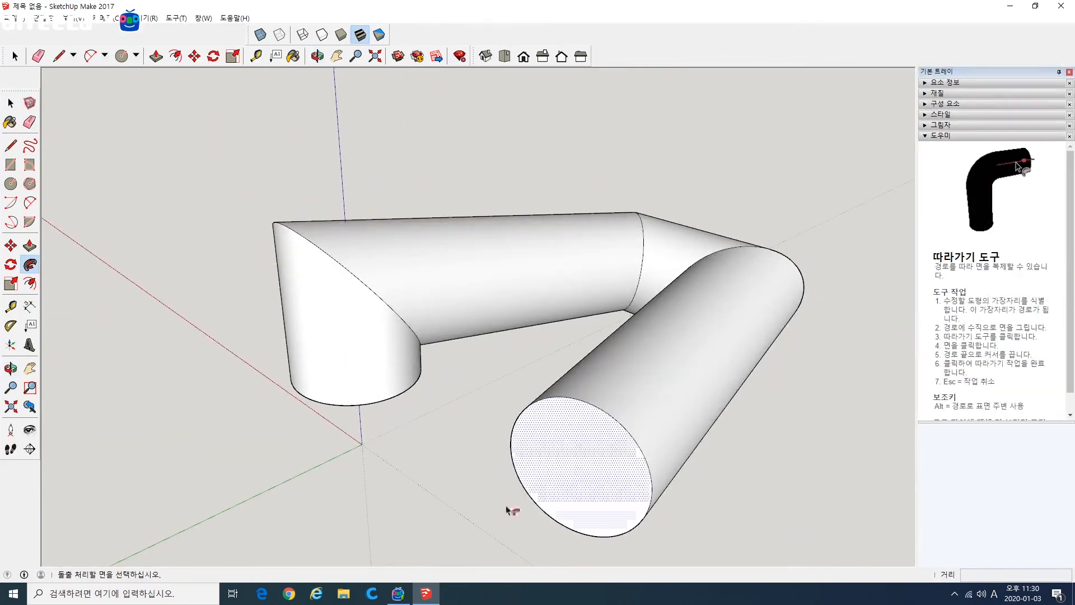
{"action": "middle_click_drag", "start_coordinate": [479, 496], "coordinate": [444, 425]}
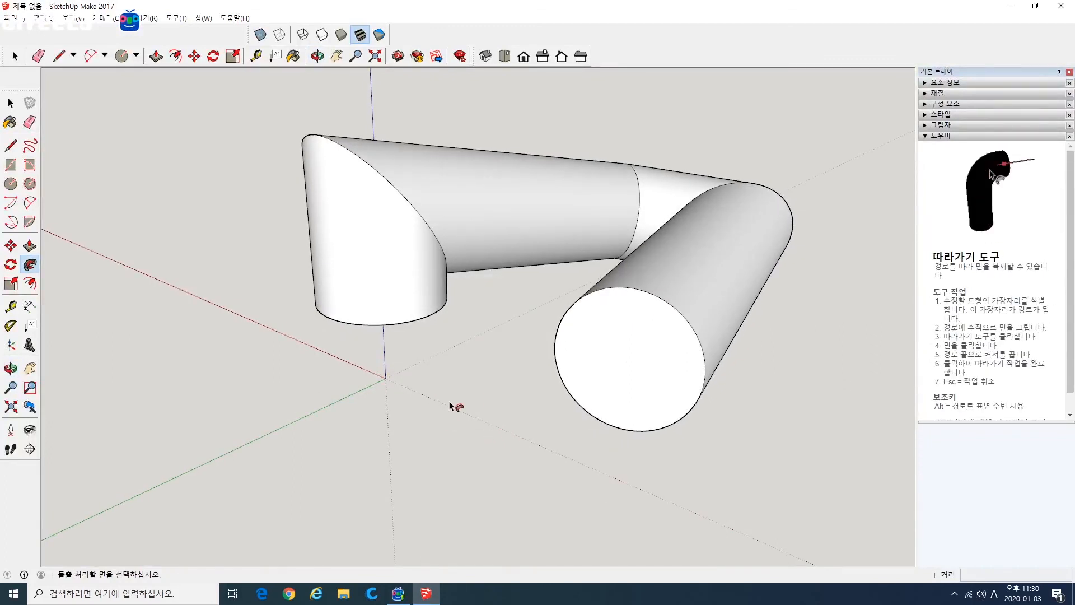
{"action": "middle_click_drag", "start_coordinate": [455, 411], "coordinate": [728, 343]}
{"action": "middle_click_drag", "start_coordinate": [518, 352], "coordinate": [590, 366]}
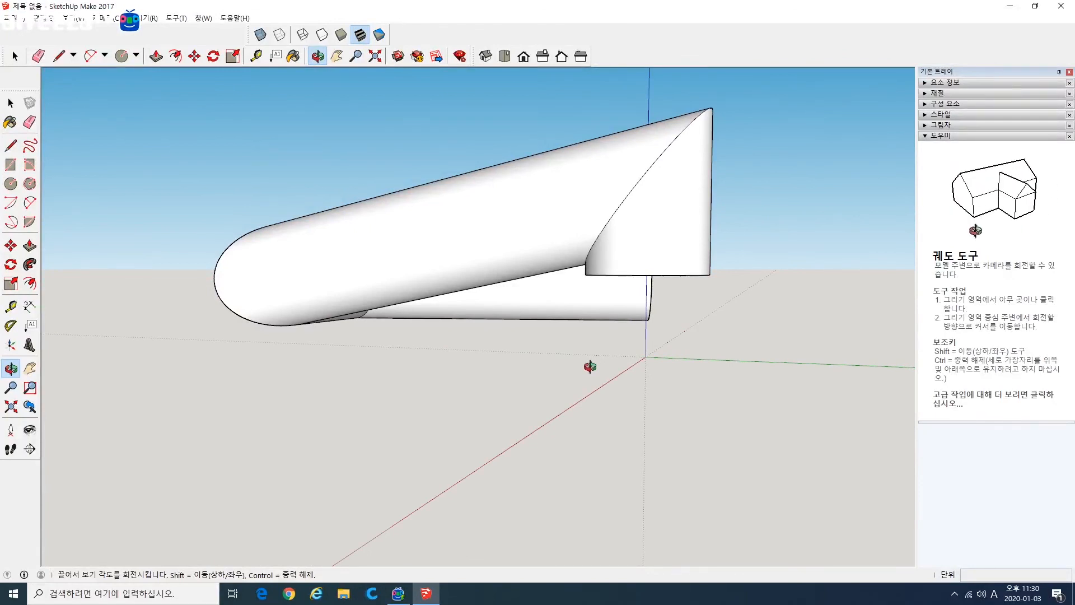
{"action": "middle_click_drag", "start_coordinate": [590, 366], "coordinate": [394, 433]}
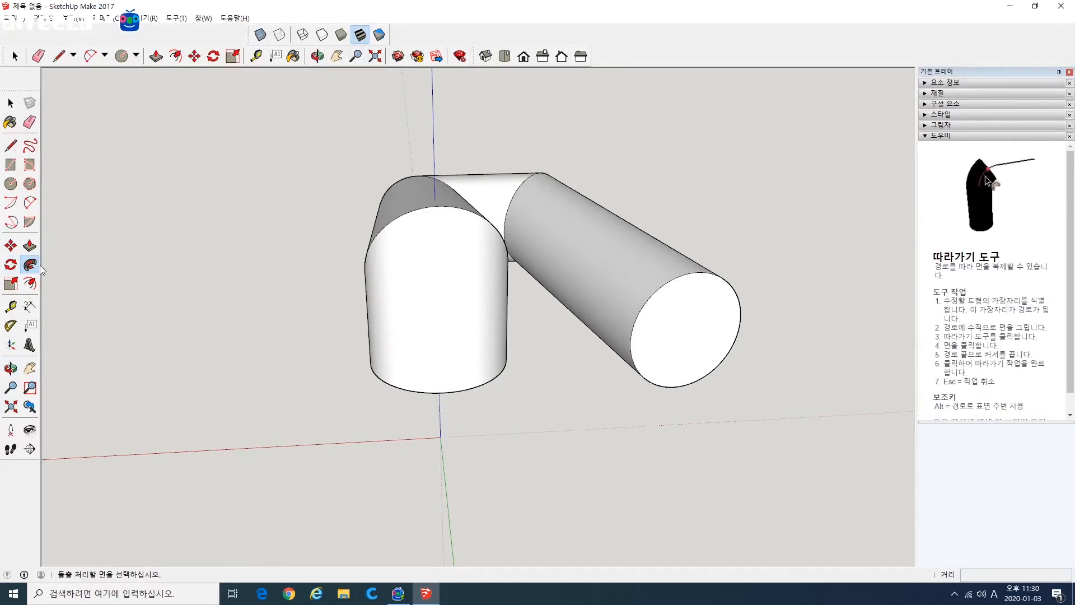
{"action": "middle_click_drag", "start_coordinate": [315, 332], "coordinate": [475, 171]}
{"action": "middle_click_drag", "start_coordinate": [410, 327], "coordinate": [488, 271]}
{"action": "middle_click_drag", "start_coordinate": [354, 281], "coordinate": [644, 449]}
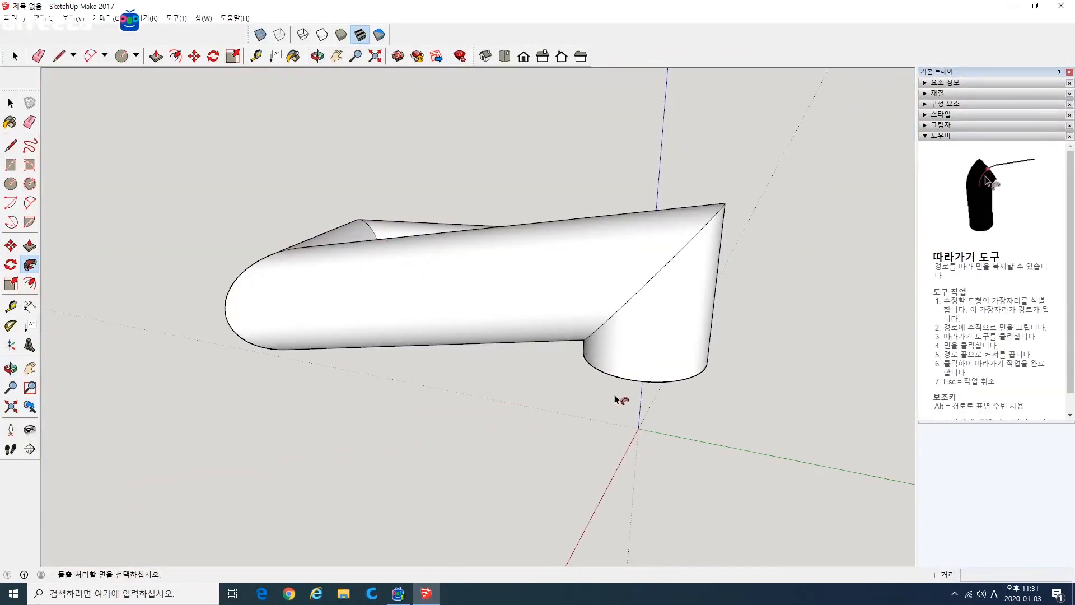
{"action": "mouse_move", "coordinate": [677, 404]}
{"action": "middle_mouse_down"}
{"action": "mouse_move", "coordinate": [531, 410]}
{"action": "mouse_move", "coordinate": [674, 415]}
{"action": "middle_mouse_up"}
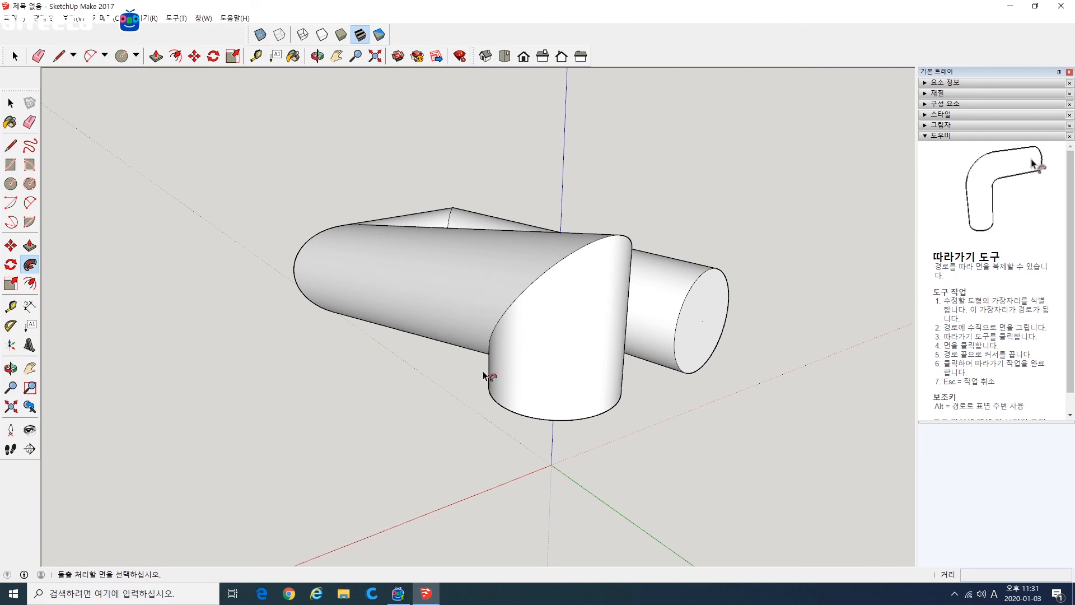
{"action": "middle_click_drag", "start_coordinate": [475, 372], "coordinate": [312, 444]}
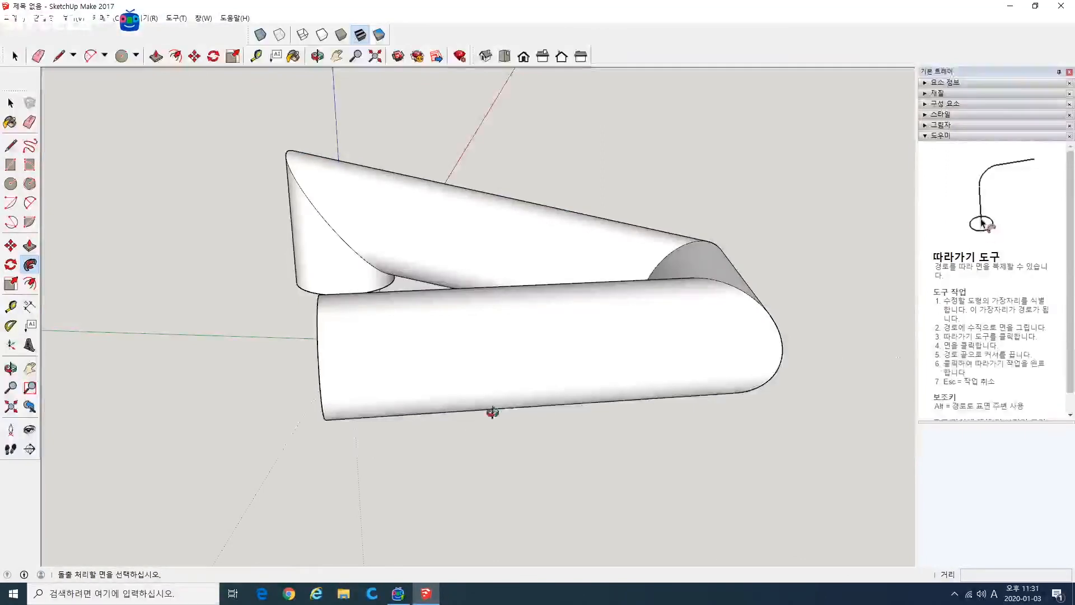
{"action": "middle_click_drag", "start_coordinate": [492, 413], "coordinate": [426, 364]}
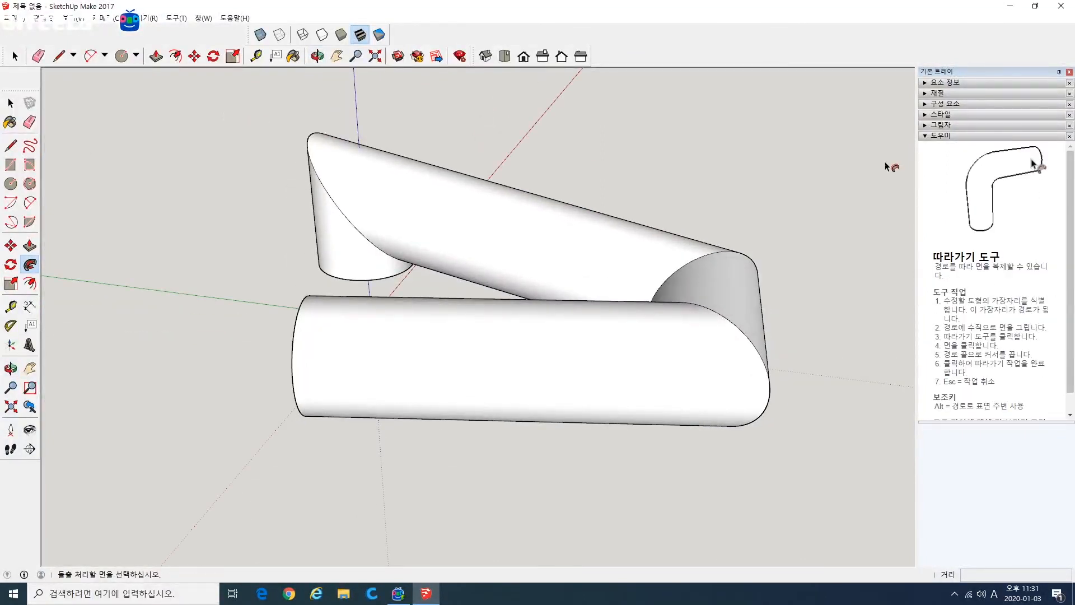